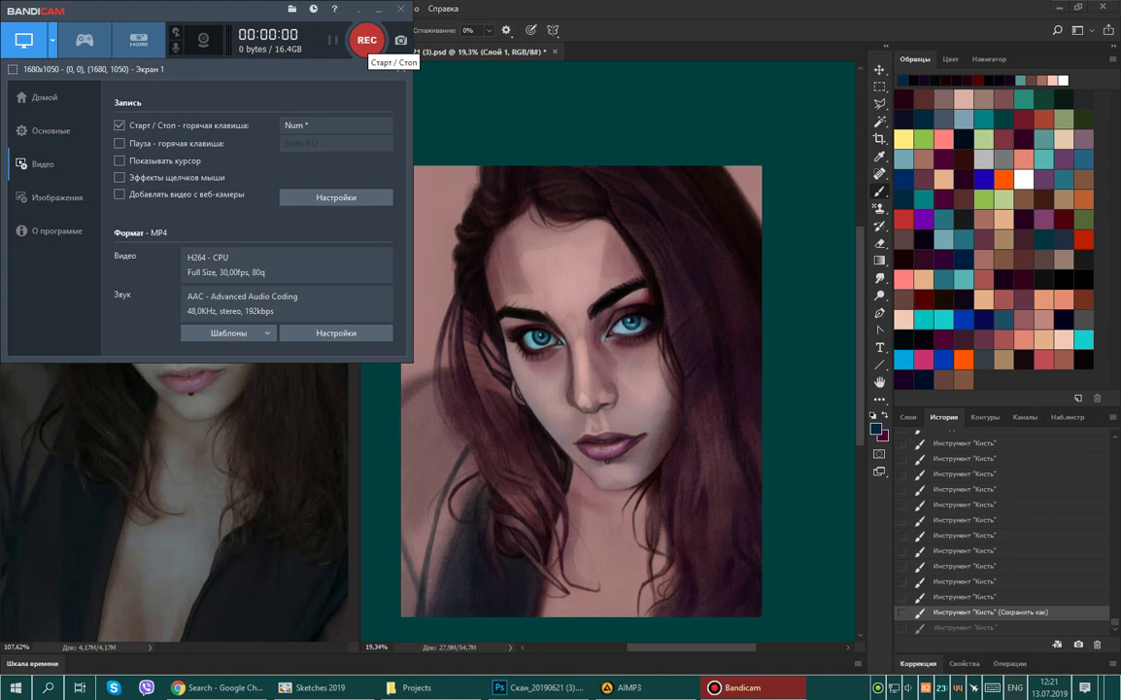
# Hide the Bandicam recorder so the Photoshop portrait and its History panel fill the screen
pyautogui.hotkey('alt', 'Tab')
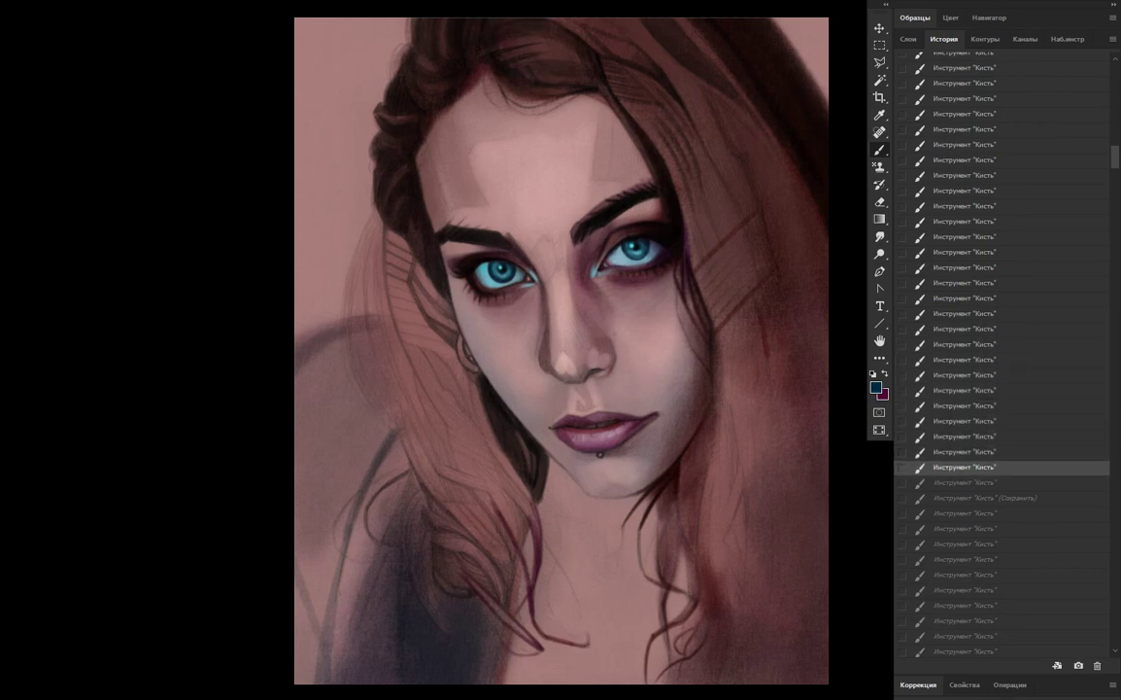
# Step forward through the brush history past the saved state, briefly stepping back once
pyautogui.hotkey('ctrl', 'shift', 'z')
pyautogui.hotkey('ctrl', 'shift', 'z')
pyautogui.hotkey('ctrl', 'shift', 'z')
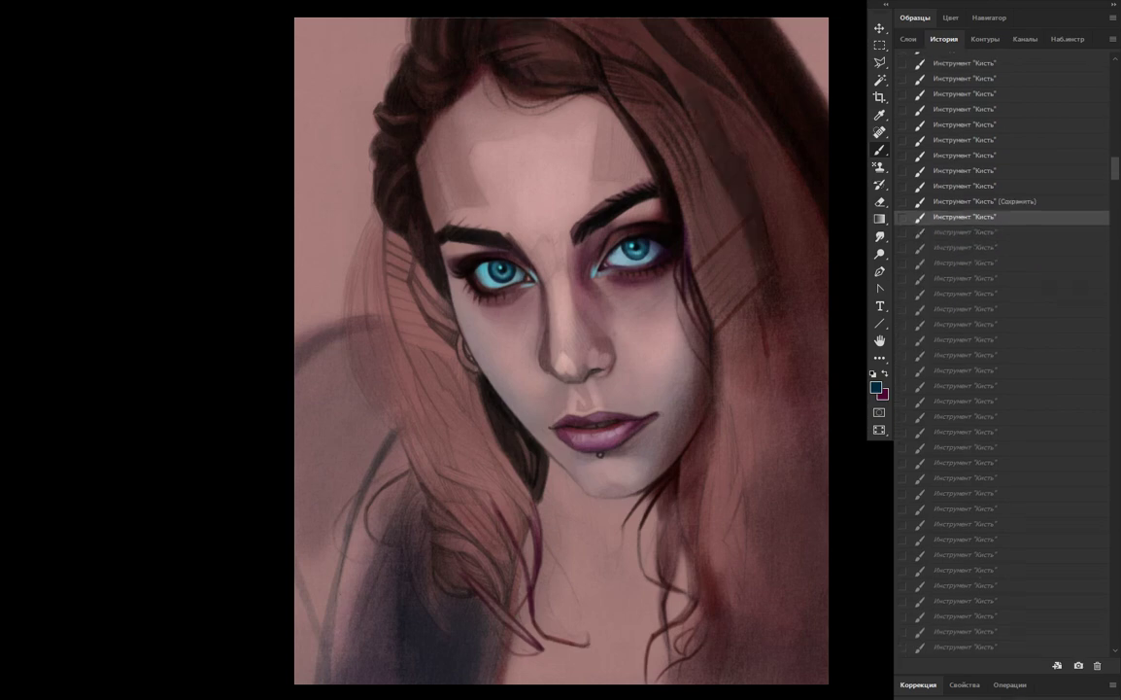
pyautogui.hotkey('ctrl', 'shift', 'z')
pyautogui.hotkey('ctrl', 'shift', 'z')
pyautogui.hotkey('ctrl', 'shift', 'z')
pyautogui.hotkey('ctrl', 'shift', 'z')
pyautogui.hotkey('ctrl', 'shift', 'z')
pyautogui.hotkey('ctrl', 'shift', 'z')
pyautogui.hotkey('ctrl', 'shift', 'z')
pyautogui.hotkey('ctrl', 'shift', 'z')
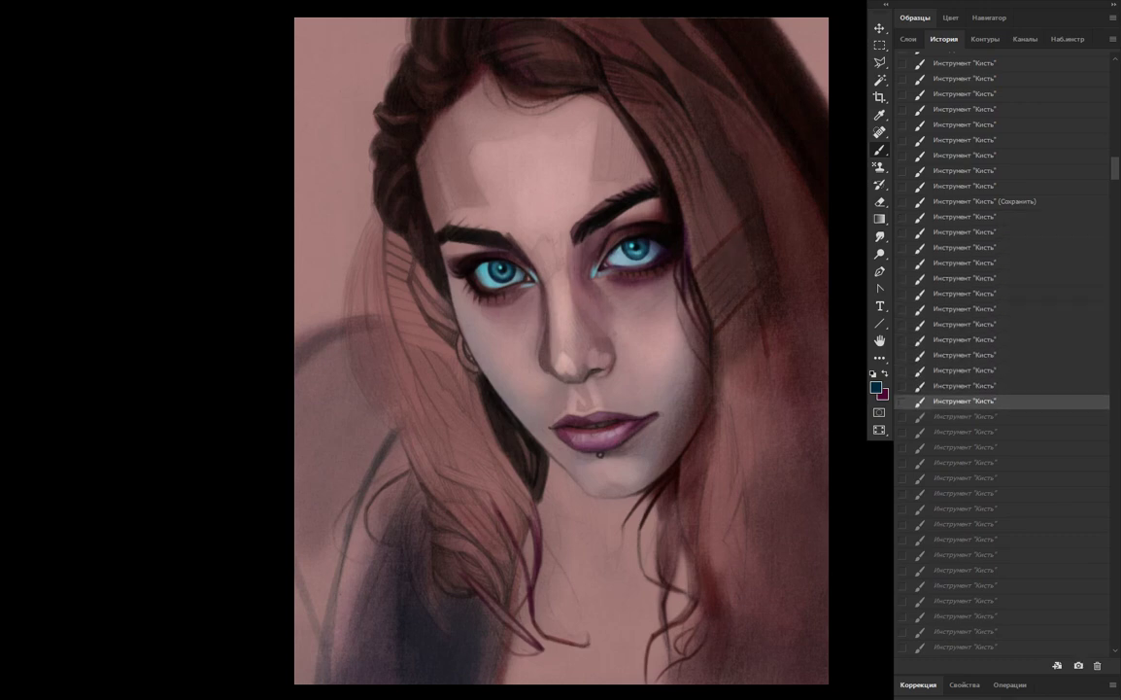
pyautogui.hotkey('ctrl', 'shift', 'z')
pyautogui.hotkey('ctrl', 'shift', 'z')
pyautogui.hotkey('ctrl', 'shift', 'z')
pyautogui.hotkey('ctrl', 'shift', 'z')
pyautogui.hotkey('ctrl', 'shift', 'z')
pyautogui.hotkey('ctrl', 'shift', 'z')
pyautogui.hotkey('ctrl', 'shift', 'z')
pyautogui.hotkey('ctrl', 'shift', 'z')
pyautogui.hotkey('ctrl', 'shift', 'z')
pyautogui.hotkey('ctrl', 'shift', 'z')
pyautogui.hotkey('ctrl', 'shift', 'z')
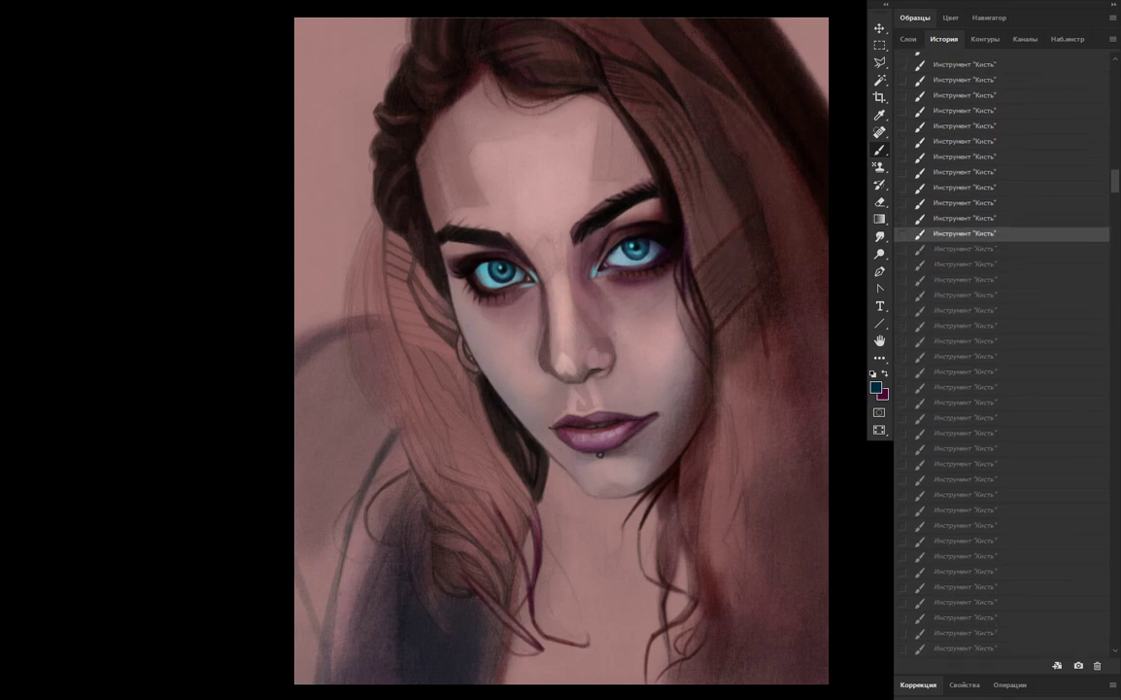
pyautogui.hotkey('ctrl', 'shift', 'z')
pyautogui.hotkey('ctrl', 'shift', 'z')
pyautogui.hotkey('ctrl', 'shift', 'z')
pyautogui.hotkey('ctrl', 'shift', 'z')
pyautogui.hotkey('ctrl', 'shift', 'z')
pyautogui.hotkey('ctrl', 'shift', 'z')
pyautogui.hotkey('ctrl', 'shift', 'z')
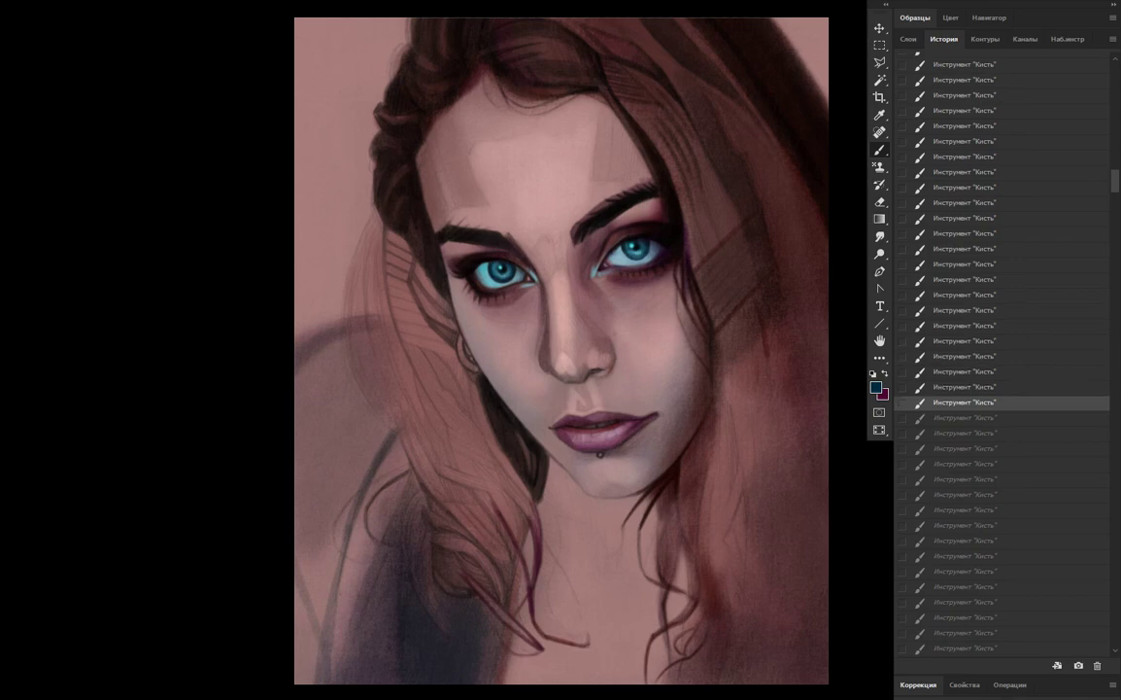
pyautogui.hotkey('ctrl', 'shift', 'z')
pyautogui.hotkey('ctrl', 'shift', 'z')
pyautogui.hotkey('ctrl', 'shift', 'z')
pyautogui.hotkey('ctrl', 'shift', 'z')
pyautogui.hotkey('ctrl', 'shift', 'z')
pyautogui.hotkey('ctrl', 'alt', 'z')
pyautogui.hotkey('ctrl', 'alt', 'z')
pyautogui.hotkey('ctrl', 'alt', 'z')
pyautogui.hotkey('ctrl', 'alt', 'z')
pyautogui.hotkey('ctrl', 'alt', 'z')
pyautogui.hotkey('ctrl', 'alt', 'z')
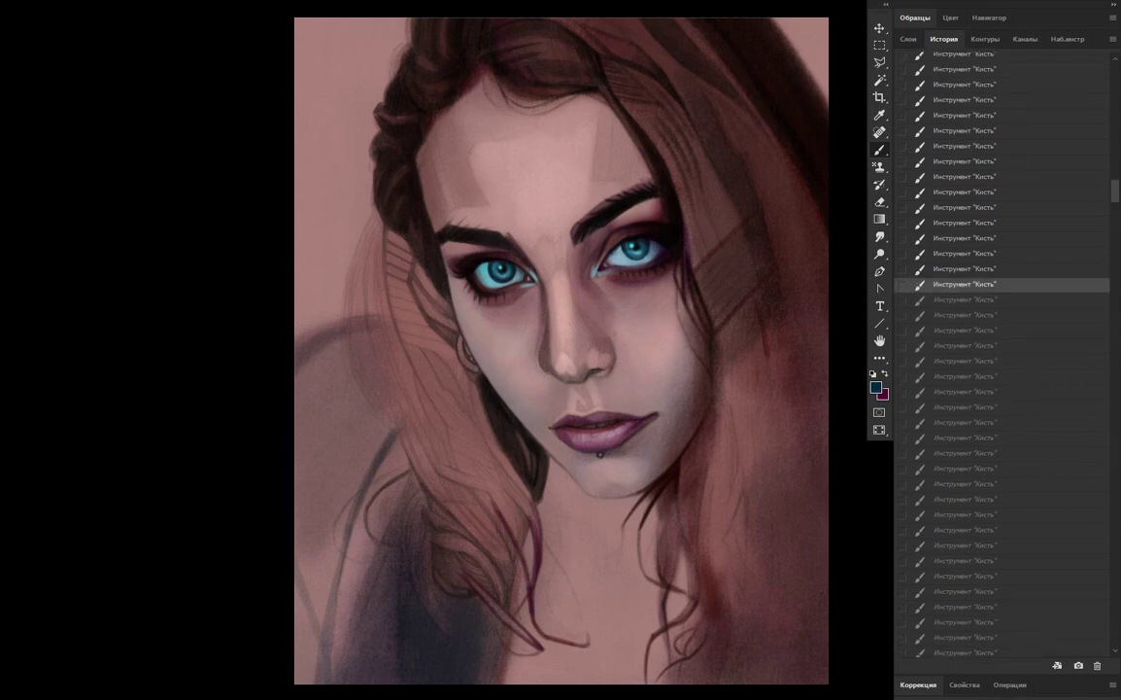
pyautogui.hotkey('ctrl', 'shift', 'z')
pyautogui.hotkey('ctrl', 'shift', 'z')
pyautogui.hotkey('ctrl', 'shift', 'z')
pyautogui.hotkey('ctrl', 'shift', 'z')
pyautogui.hotkey('ctrl', 'shift', 'z')
pyautogui.hotkey('ctrl', 'shift', 'z')
pyautogui.hotkey('ctrl', 'shift', 'z')
pyautogui.hotkey('ctrl', 'shift', 'z')
pyautogui.hotkey('ctrl', 'shift', 'z')
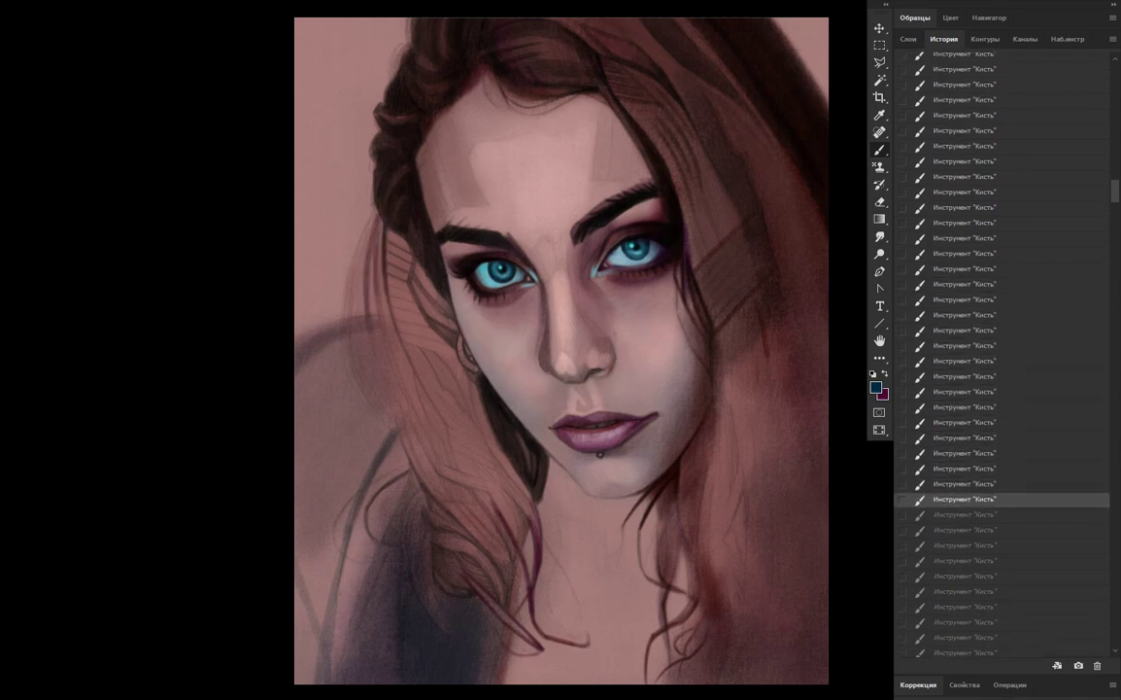
pyautogui.hotkey('ctrl', 'shift', 'z')
pyautogui.hotkey('ctrl', 'shift', 'z')
pyautogui.hotkey('ctrl', 'shift', 'z')
# Keep replaying brush strokes until darker hair strands appear on the portrait's right side
pyautogui.hotkey('ctrl', 'shift', 'z')
pyautogui.hotkey('ctrl', 'shift', 'z')
pyautogui.hotkey('ctrl', 'shift', 'z')
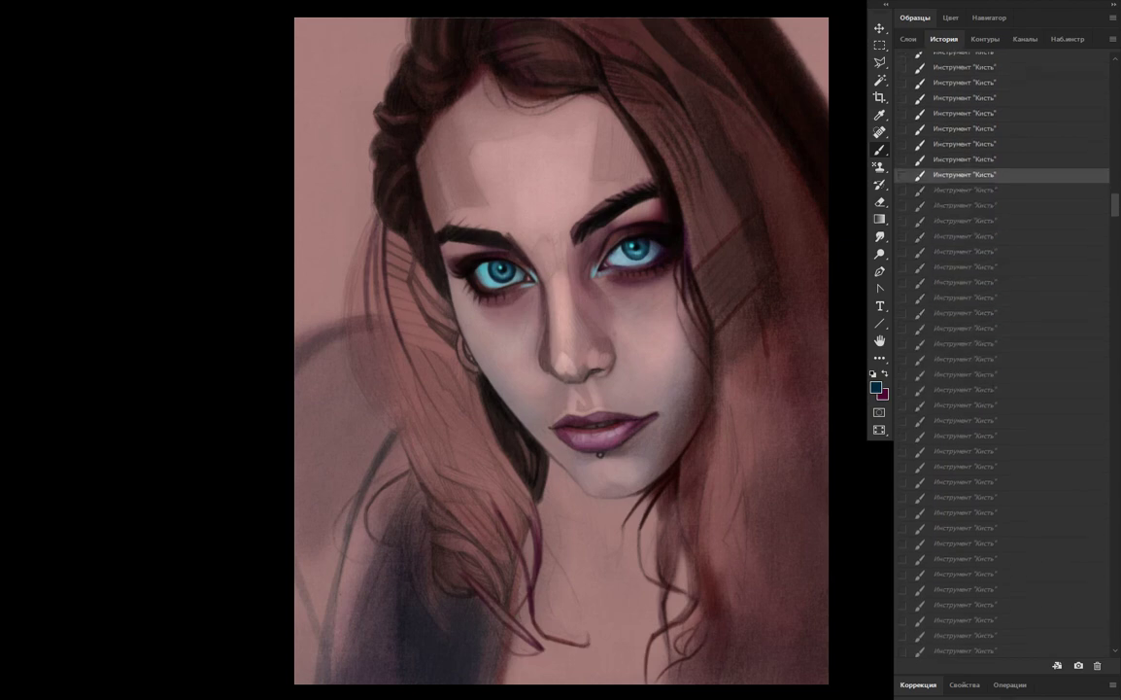
pyautogui.hotkey('ctrl', 'shift', 'z')
pyautogui.hotkey('ctrl', 'shift', 'z')
pyautogui.hotkey('ctrl', 'shift', 'z')
pyautogui.hotkey('ctrl', 'shift', 'z')
pyautogui.hotkey('ctrl', 'shift', 'z')
pyautogui.hotkey('ctrl', 'shift', 'z')
pyautogui.hotkey('ctrl', 'shift', 'z')
pyautogui.hotkey('ctrl', 'shift', 'z')
pyautogui.hotkey('ctrl', 'shift', 'z')
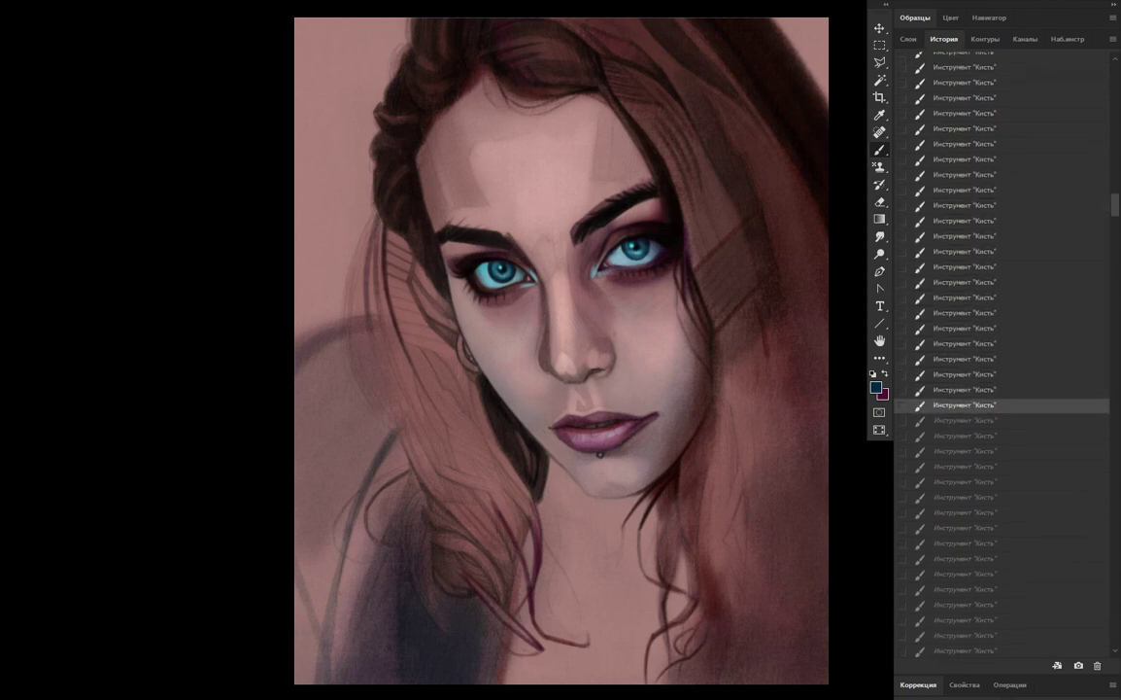
pyautogui.hotkey('ctrl', 'shift', 'z')
pyautogui.hotkey('ctrl', 'shift', 'z')
pyautogui.hotkey('ctrl', 'shift', 'z')
pyautogui.hotkey('ctrl', 'shift', 'z')
pyautogui.hotkey('ctrl', 'shift', 'z')
pyautogui.hotkey('ctrl', 'shift', 'z')
pyautogui.hotkey('ctrl', 'shift', 'z')
pyautogui.hotkey('ctrl', 'shift', 'z')
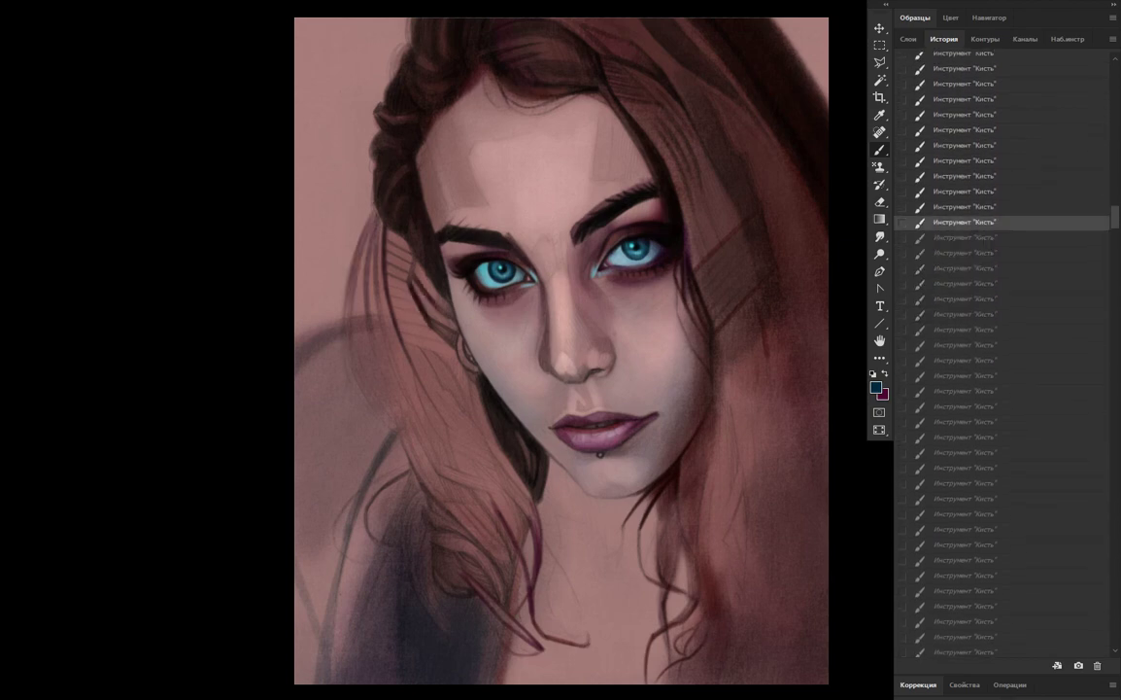
pyautogui.hotkey('ctrl', 'shift', 'z')
pyautogui.hotkey('ctrl', 'shift', 'z')
pyautogui.hotkey('ctrl', 'shift', 'z')
pyautogui.hotkey('ctrl', 'shift', 'z')
pyautogui.hotkey('ctrl', 'shift', 'z')
pyautogui.hotkey('ctrl', 'shift', 'z')
pyautogui.hotkey('ctrl', 'shift', 'z')
pyautogui.hotkey('ctrl', 'shift', 'z')
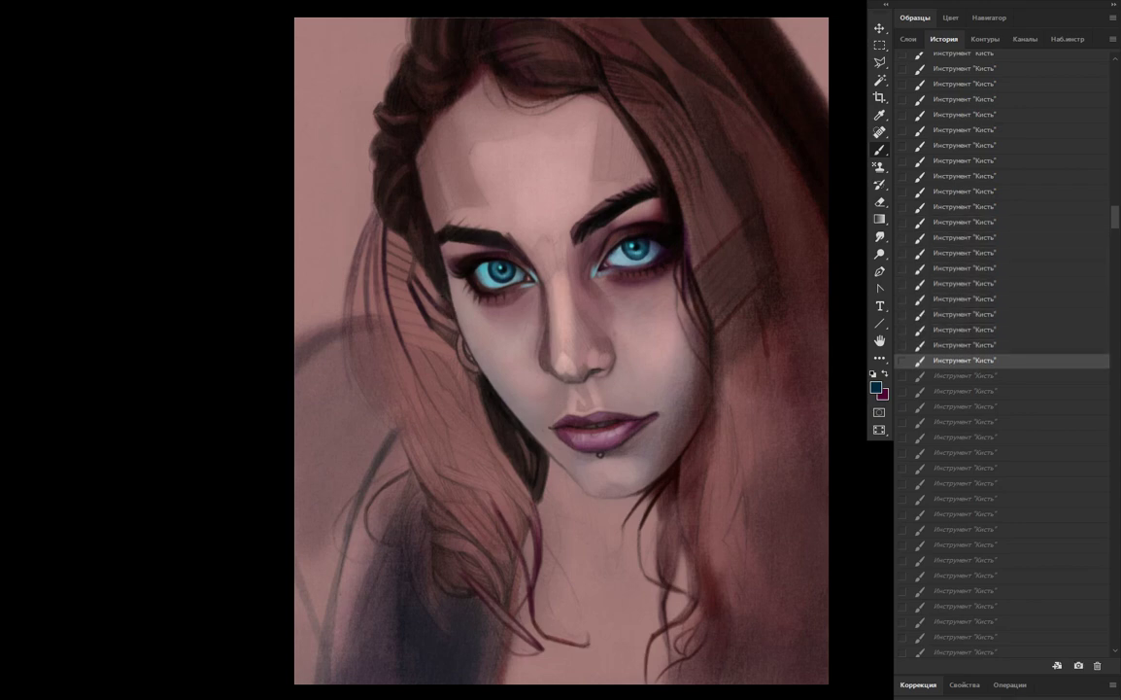
pyautogui.hotkey('ctrl', 'shift', 'z')
pyautogui.hotkey('ctrl', 'shift', 'z')
pyautogui.hotkey('ctrl', 'shift', 'z')
pyautogui.hotkey('ctrl', 'shift', 'z')
pyautogui.hotkey('ctrl', 'shift', 'z')
pyautogui.hotkey('ctrl', 'shift', 'z')
pyautogui.hotkey('ctrl', 'shift', 'z')
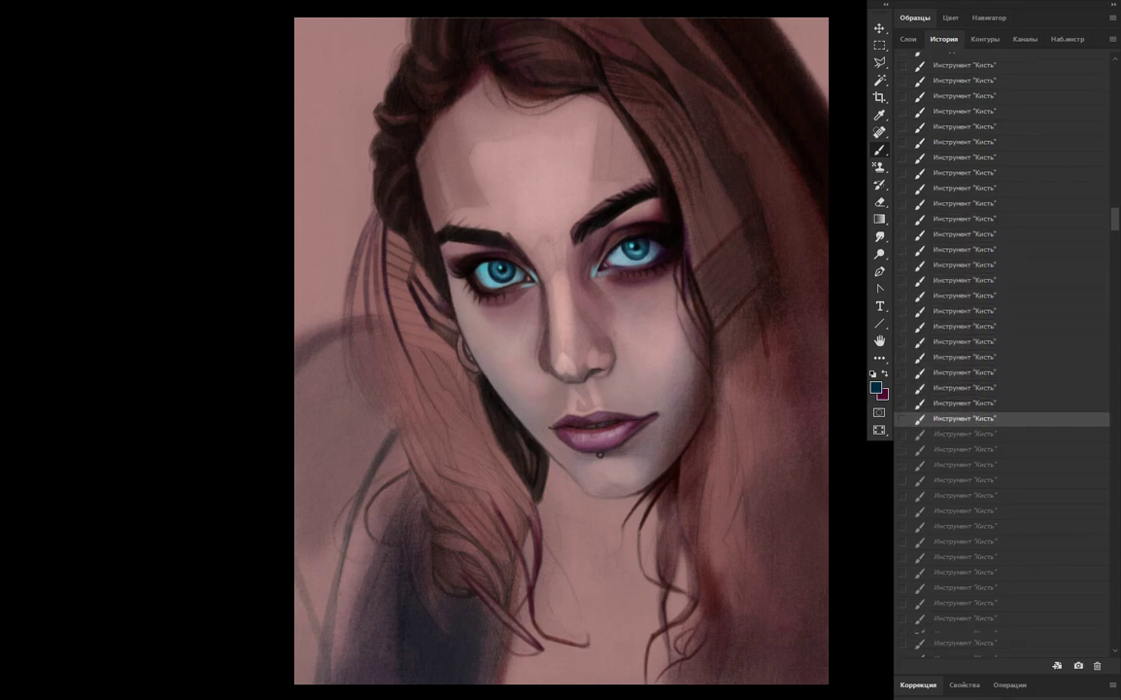
pyautogui.hotkey('ctrl', 'shift', 'z')
pyautogui.hotkey('ctrl', 'shift', 'z')
pyautogui.hotkey('ctrl', 'shift', 'z')
pyautogui.hotkey('ctrl', 'shift', 'z')
pyautogui.hotkey('ctrl', 'shift', 'z')
pyautogui.hotkey('ctrl', 'shift', 'z')
pyautogui.hotkey('ctrl', 'shift', 'z')
pyautogui.hotkey('ctrl', 'shift', 'z')
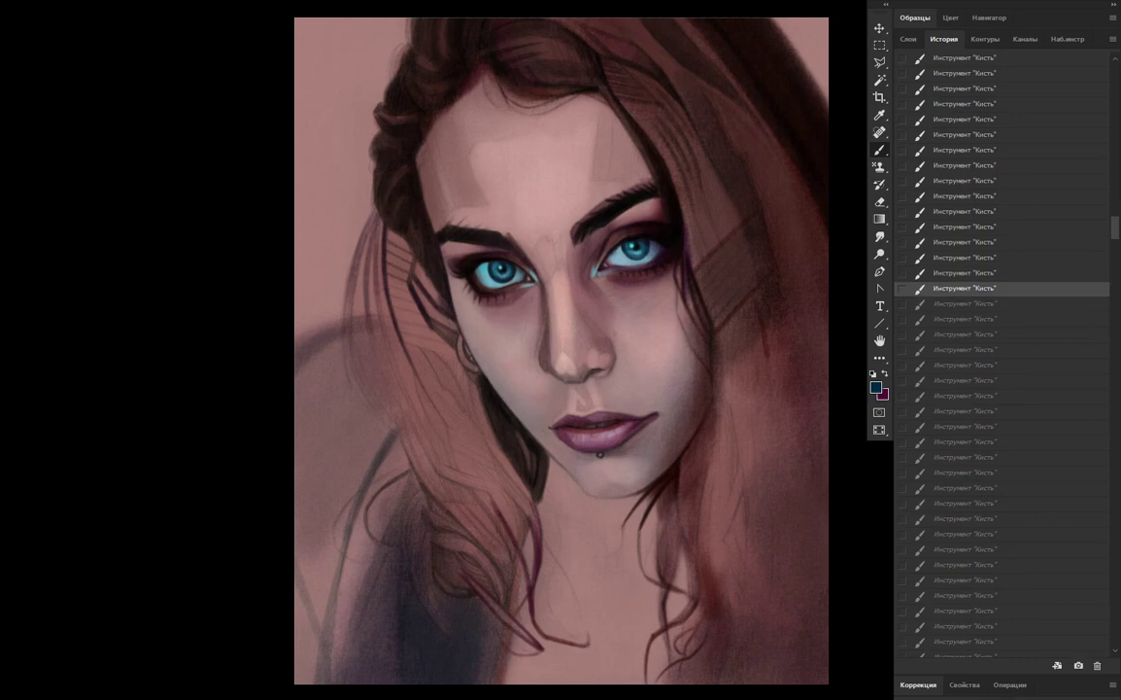
pyautogui.hotkey('ctrl', 'shift', 'z')
pyautogui.hotkey('ctrl', 'shift', 'z')
pyautogui.hotkey('ctrl', 'shift', 'z')
pyautogui.hotkey('ctrl', 'shift', 'z')
pyautogui.hotkey('ctrl', 'shift', 'z')
pyautogui.hotkey('ctrl', 'shift', 'z')
pyautogui.hotkey('ctrl', 'shift', 'z')
pyautogui.hotkey('ctrl', 'shift', 'z')
pyautogui.hotkey('ctrl', 'shift', 'z')
pyautogui.hotkey('ctrl', 'shift', 'z')
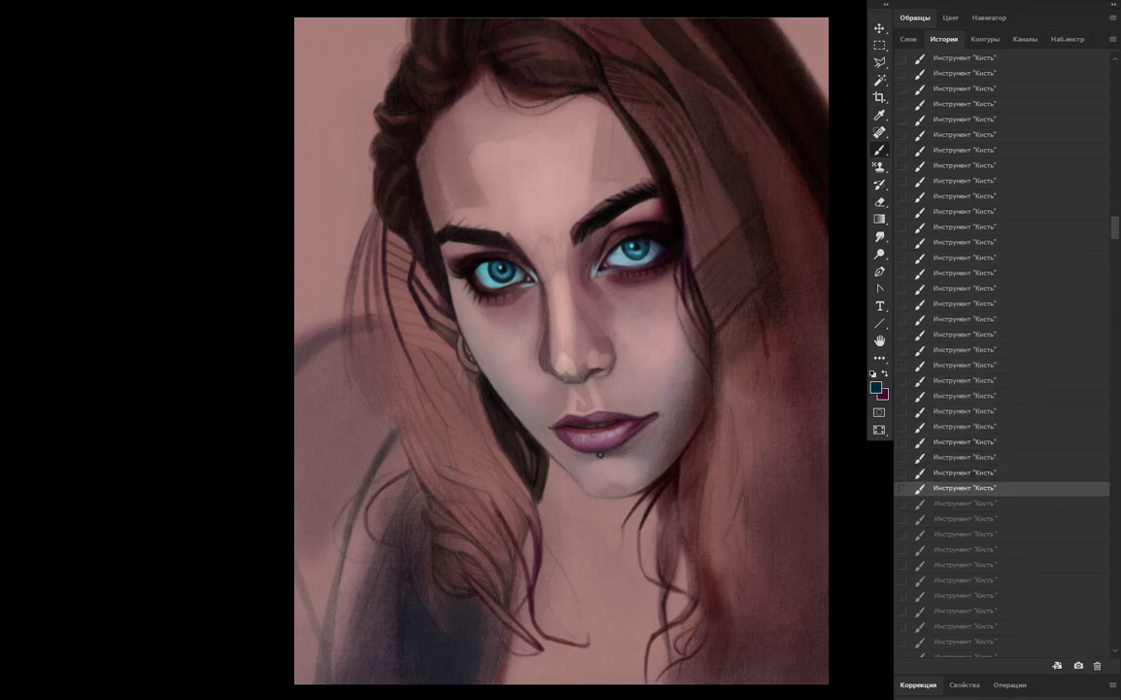
pyautogui.hotkey('ctrl', 'shift', 'z')
pyautogui.hotkey('ctrl', 'shift', 'z')
pyautogui.hotkey('ctrl', 'shift', 'z')
pyautogui.hotkey('ctrl', 'shift', 'z')
pyautogui.hotkey('ctrl', 'shift', 'z')
pyautogui.hotkey('ctrl', 'shift', 'z')
pyautogui.hotkey('ctrl', 'shift', 'z')
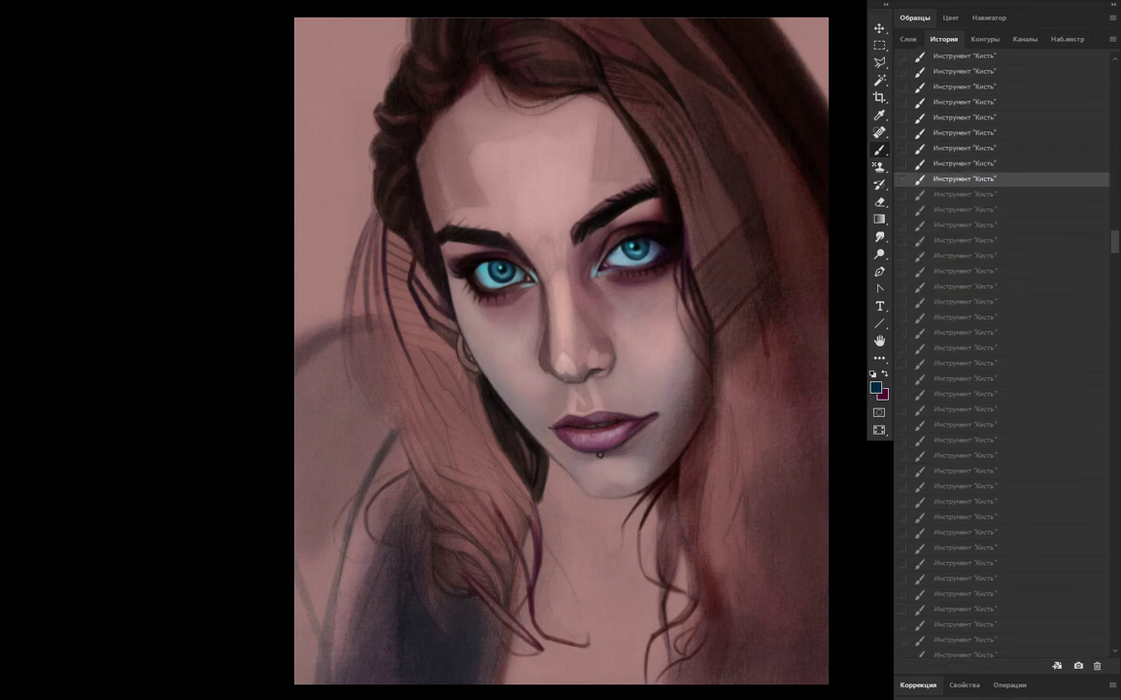
pyautogui.hotkey('ctrl', 'shift', 'z')
pyautogui.hotkey('ctrl', 'shift', 'z')
pyautogui.hotkey('ctrl', 'shift', 'z')
pyautogui.hotkey('ctrl', 'shift', 'z')
pyautogui.hotkey('ctrl', 'shift', 'z')
pyautogui.hotkey('ctrl', 'shift', 'z')
pyautogui.hotkey('ctrl', 'shift', 'z')
pyautogui.hotkey('ctrl', 'shift', 'z')
pyautogui.hotkey('ctrl', 'shift', 'z')
pyautogui.hotkey('ctrl', 'shift', 'z')
pyautogui.hotkey('ctrl', 'shift', 'z')
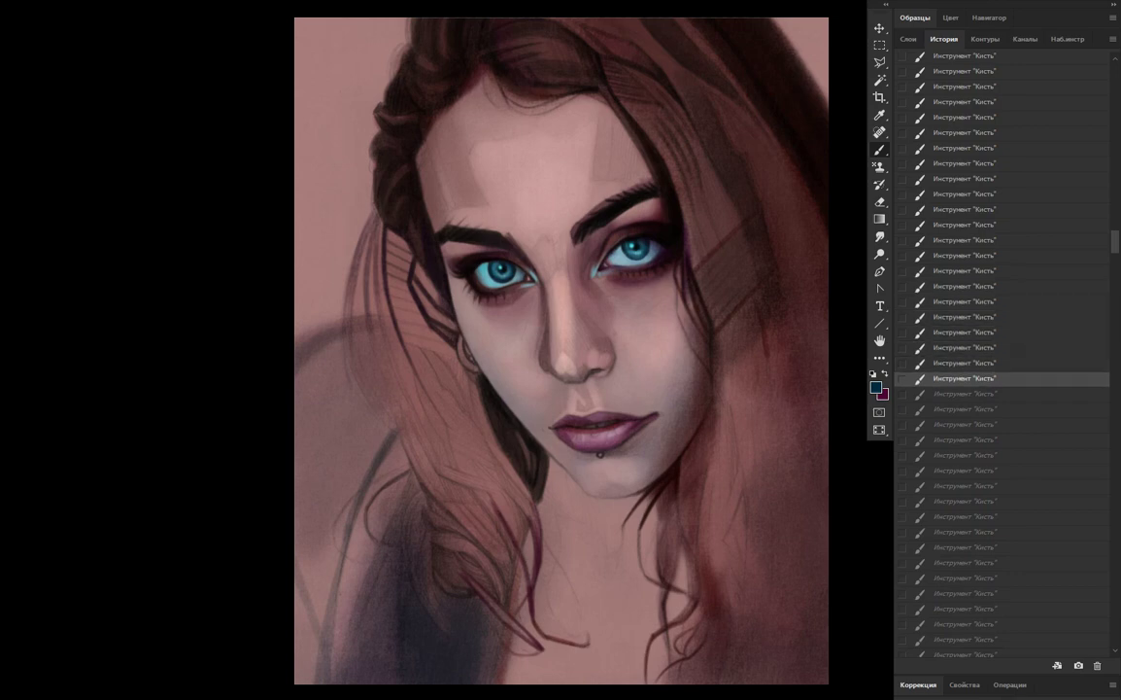
pyautogui.hotkey('ctrl', 'shift', 'z')
pyautogui.hotkey('ctrl', 'shift', 'z')
pyautogui.hotkey('ctrl', 'shift', 'z')
pyautogui.hotkey('ctrl', 'shift', 'z')
pyautogui.hotkey('ctrl', 'shift', 'z')
pyautogui.hotkey('ctrl', 'shift', 'z')
pyautogui.hotkey('ctrl', 'shift', 'z')
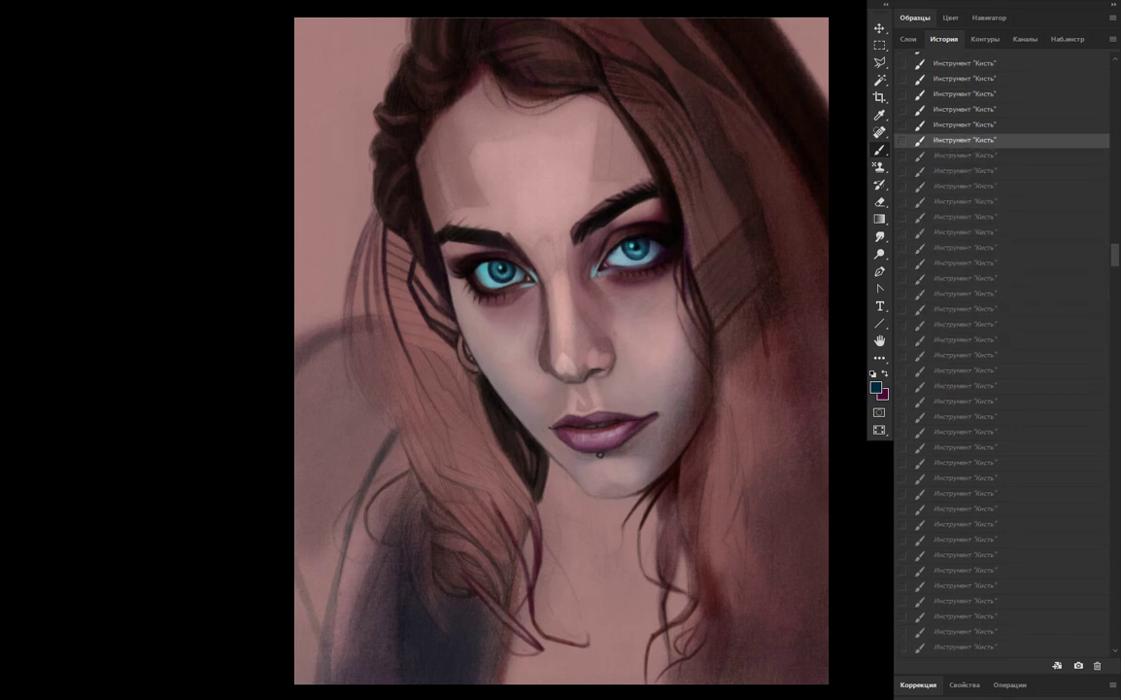
pyautogui.hotkey('ctrl', 'shift', 'z')
pyautogui.hotkey('ctrl', 'shift', 'z')
pyautogui.hotkey('ctrl', 'shift', 'z')
pyautogui.hotkey('ctrl', 'shift', 'z')
pyautogui.hotkey('ctrl', 'shift', 'z')
pyautogui.hotkey('ctrl', 'shift', 'z')
pyautogui.hotkey('ctrl', 'shift', 'z')
pyautogui.hotkey('ctrl', 'shift', 'z')
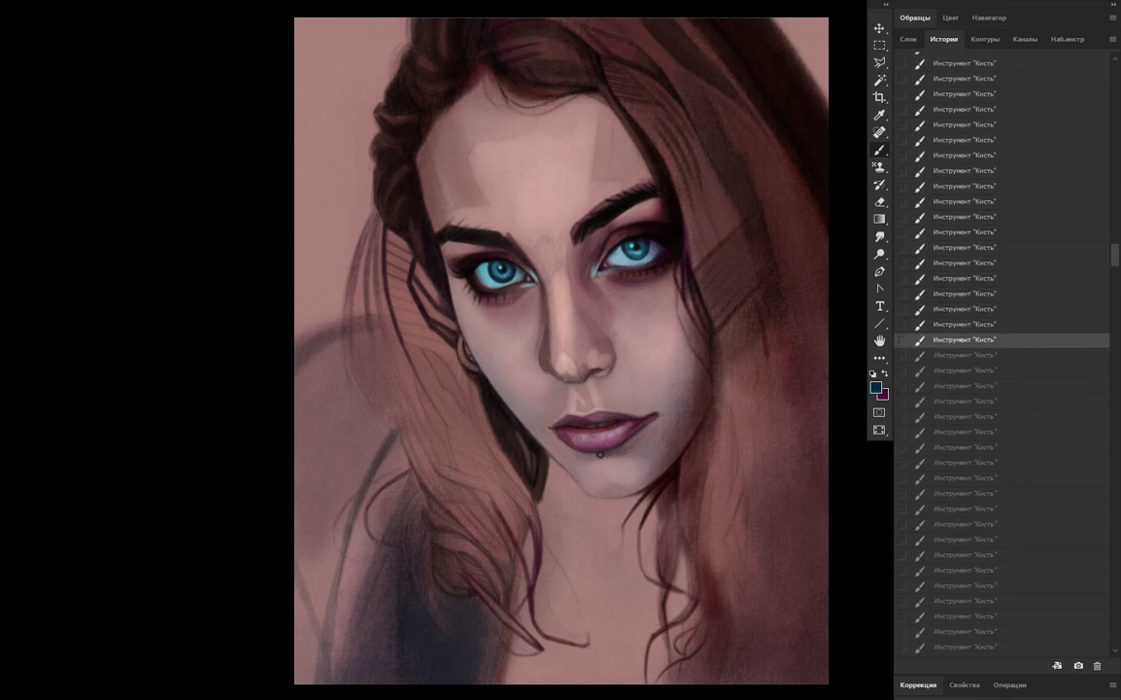
pyautogui.hotkey('ctrl', 'shift', 'z')
pyautogui.hotkey('ctrl', 'shift', 'z')
pyautogui.hotkey('ctrl', 'shift', 'z')
pyautogui.hotkey('ctrl', 'shift', 'z')
pyautogui.hotkey('ctrl', 'shift', 'z')
pyautogui.hotkey('ctrl', 'shift', 'z')
pyautogui.hotkey('ctrl', 'shift', 'z')
pyautogui.hotkey('ctrl', 'shift', 'z')
pyautogui.hotkey('ctrl', 'shift', 'z')
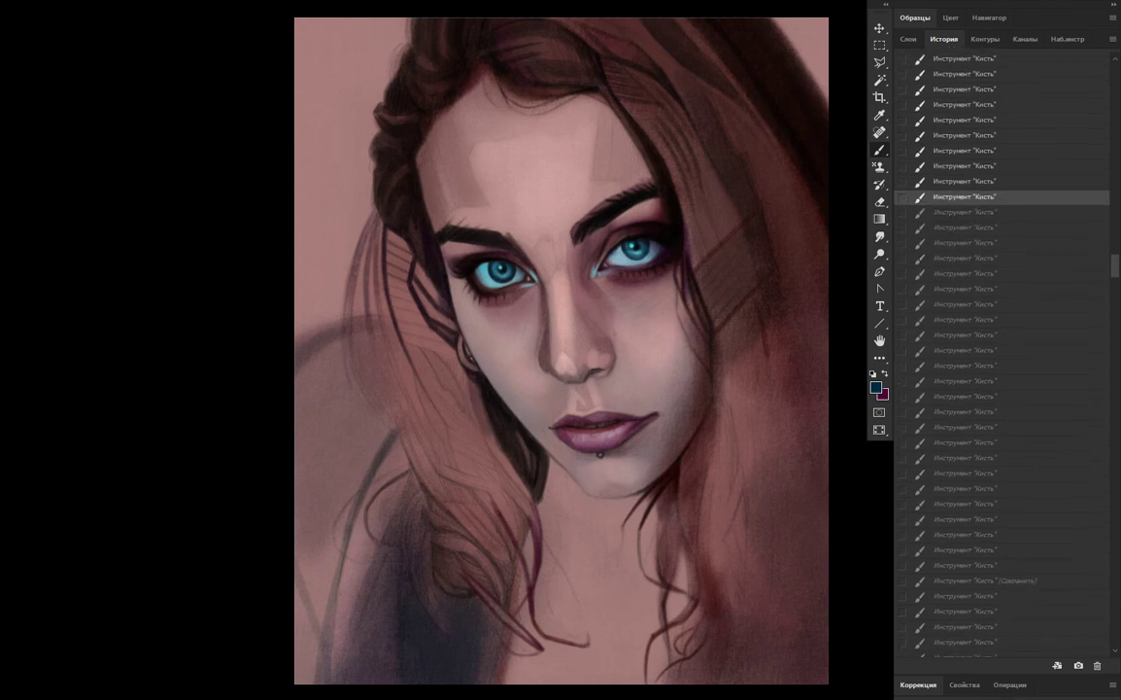
pyautogui.hotkey('ctrl', 'shift', 'z')
pyautogui.hotkey('ctrl', 'shift', 'z')
pyautogui.hotkey('ctrl', 'shift', 'z')
# Replay the next long run of brush strokes on the portrait's hair
pyautogui.hotkey('ctrl', 'shift', 'z')
pyautogui.hotkey('ctrl', 'shift', 'z')
pyautogui.hotkey('ctrl', 'shift', 'z')
pyautogui.hotkey('ctrl', 'shift', 'z')
pyautogui.hotkey('ctrl', 'shift', 'z')
pyautogui.hotkey('ctrl', 'shift', 'z')
pyautogui.hotkey('ctrl', 'shift', 'z')
pyautogui.hotkey('ctrl', 'shift', 'z')
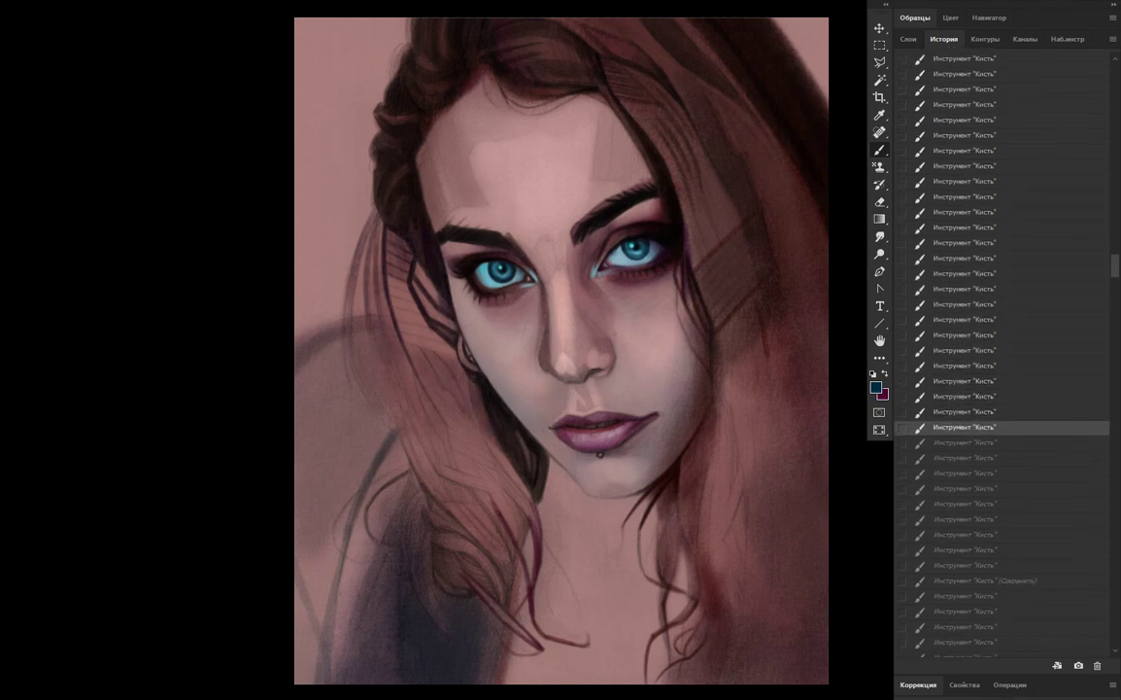
pyautogui.hotkey('ctrl', 'shift', 'z')
pyautogui.hotkey('ctrl', 'shift', 'z')
pyautogui.hotkey('ctrl', 'shift', 'z')
pyautogui.hotkey('ctrl', 'shift', 'z')
pyautogui.hotkey('ctrl', 'shift', 'z')
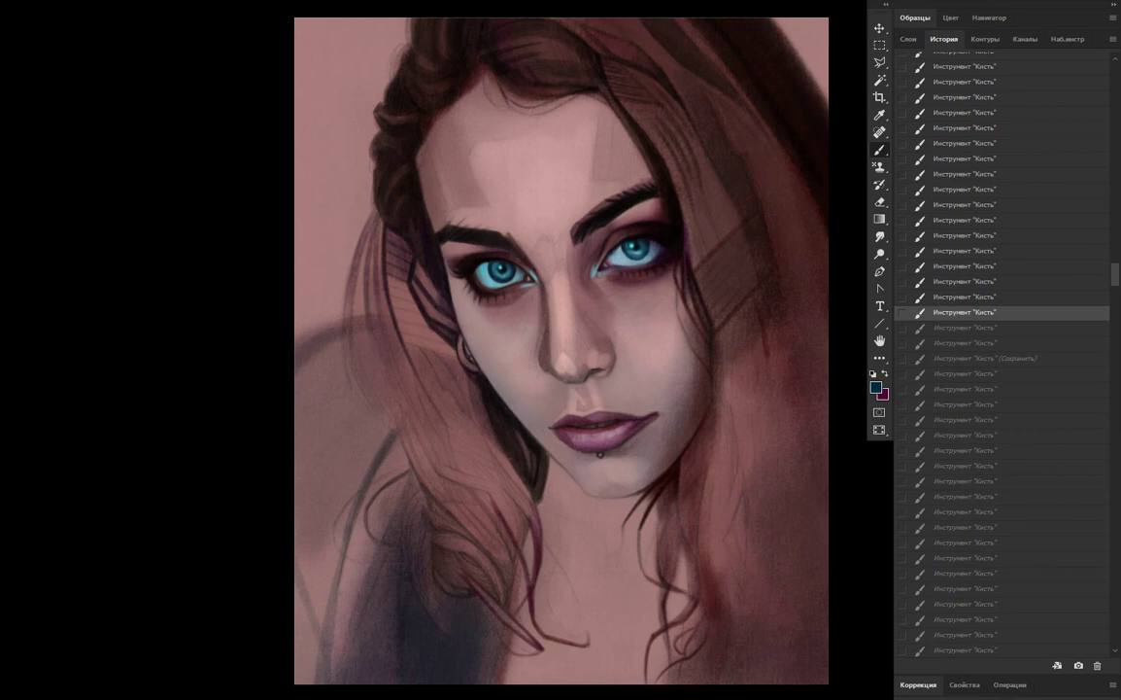
pyautogui.hotkey('ctrl', 'shift', 'z')
pyautogui.hotkey('ctrl', 'shift', 'z')
pyautogui.hotkey('ctrl', 'shift', 'z')
pyautogui.hotkey('ctrl', 'shift', 'z')
pyautogui.hotkey('ctrl', 'shift', 'z')
pyautogui.hotkey('ctrl', 'shift', 'z')
pyautogui.hotkey('ctrl', 'shift', 'z')
pyautogui.hotkey('ctrl', 'shift', 'z')
pyautogui.hotkey('ctrl', 'shift', 'z')
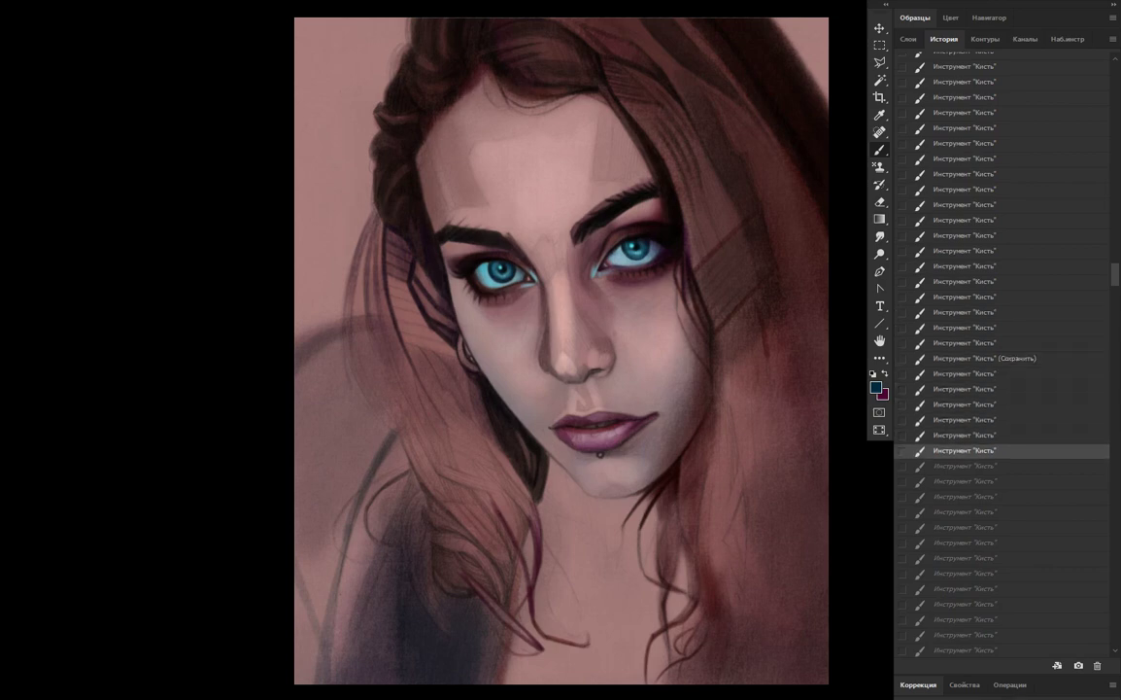
pyautogui.hotkey('ctrl', 'shift', 'z')
pyautogui.hotkey('ctrl', 'shift', 'z')
pyautogui.hotkey('ctrl', 'shift', 'z')
pyautogui.hotkey('ctrl', 'shift', 'z')
pyautogui.hotkey('ctrl', 'shift', 'z')
pyautogui.hotkey('ctrl', 'shift', 'z')
pyautogui.hotkey('ctrl', 'shift', 'z')
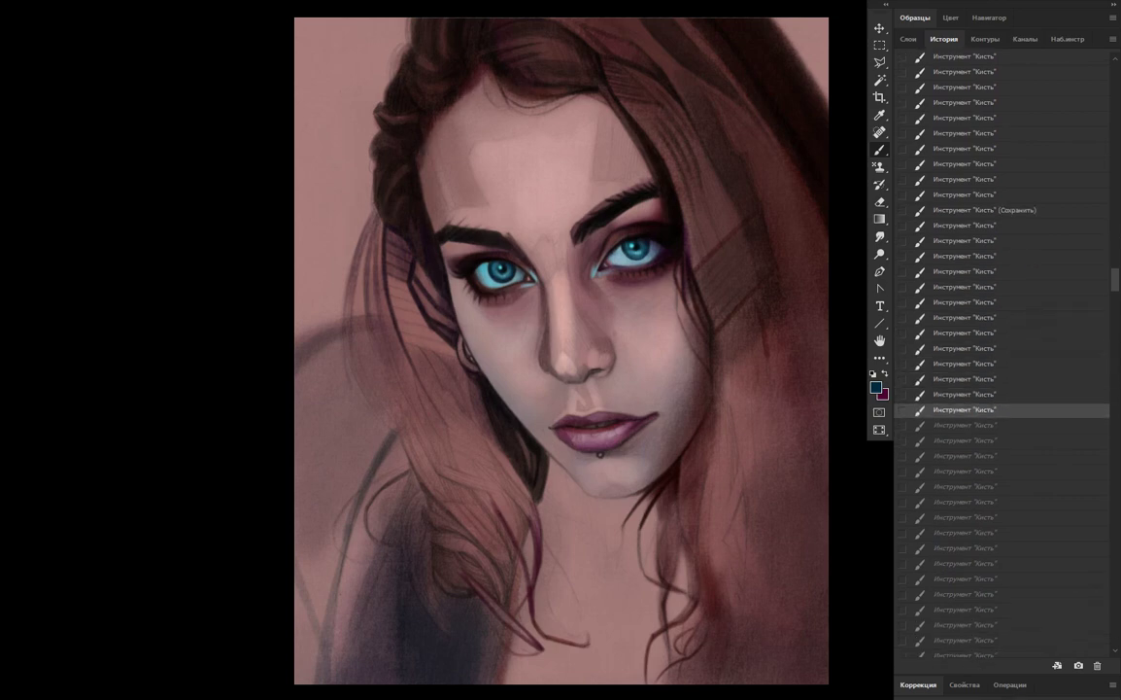
pyautogui.hotkey('ctrl', 'shift', 'z')
pyautogui.hotkey('ctrl', 'shift', 'z')
pyautogui.hotkey('ctrl', 'shift', 'z')
pyautogui.hotkey('ctrl', 'shift', 'z')
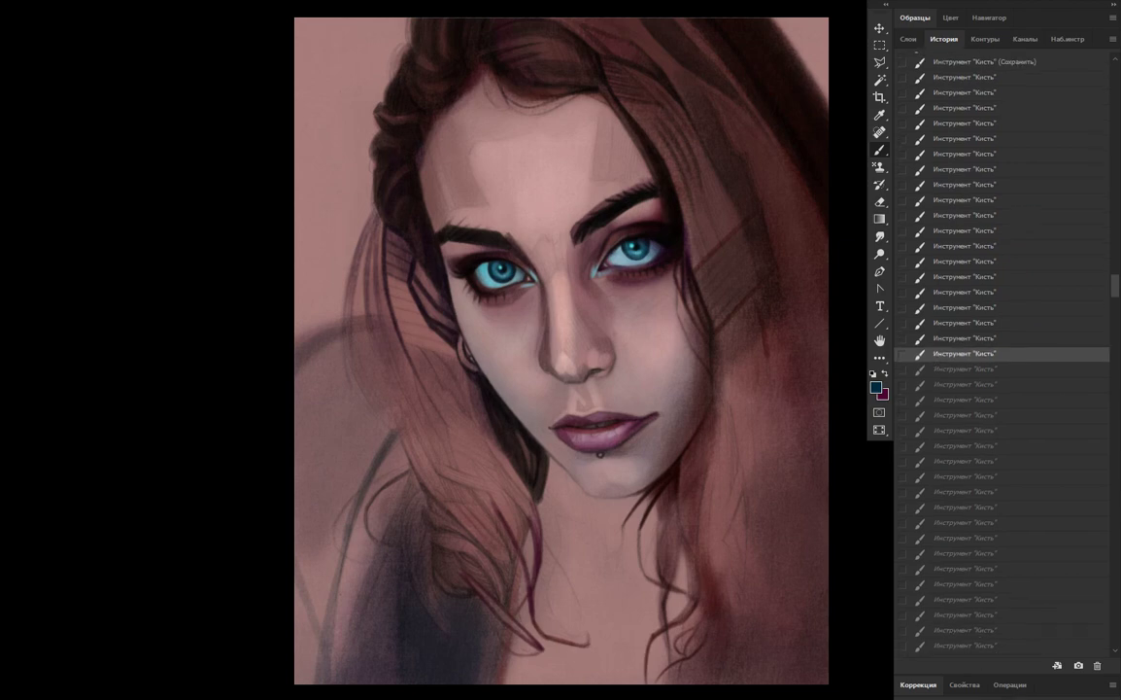
pyautogui.hotkey('ctrl', 'shift', 'z')
pyautogui.hotkey('ctrl', 'shift', 'z')
pyautogui.hotkey('ctrl', 'shift', 'z')
pyautogui.hotkey('ctrl', 'shift', 'z')
pyautogui.hotkey('ctrl', 'shift', 'z')
pyautogui.hotkey('ctrl', 'shift', 'z')
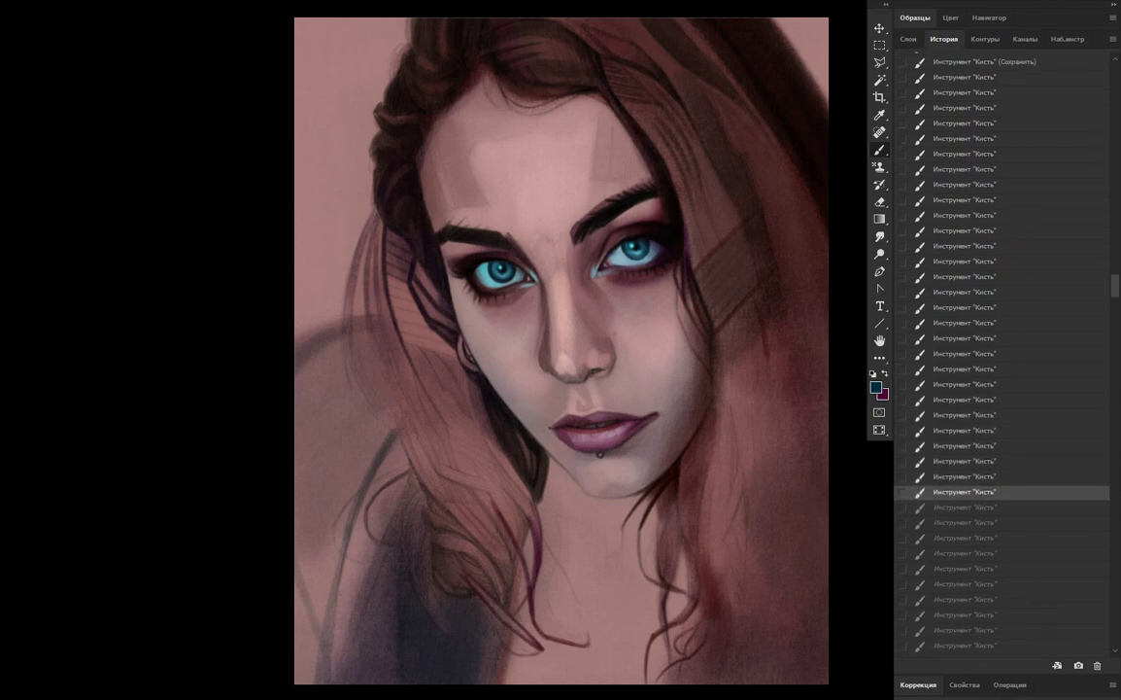
pyautogui.hotkey('ctrl', 'shift', 'z')
pyautogui.hotkey('ctrl', 'shift', 'z')
pyautogui.hotkey('ctrl', 'shift', 'z')
pyautogui.hotkey('ctrl', 'shift', 'z')
pyautogui.hotkey('ctrl', 'shift', 'z')
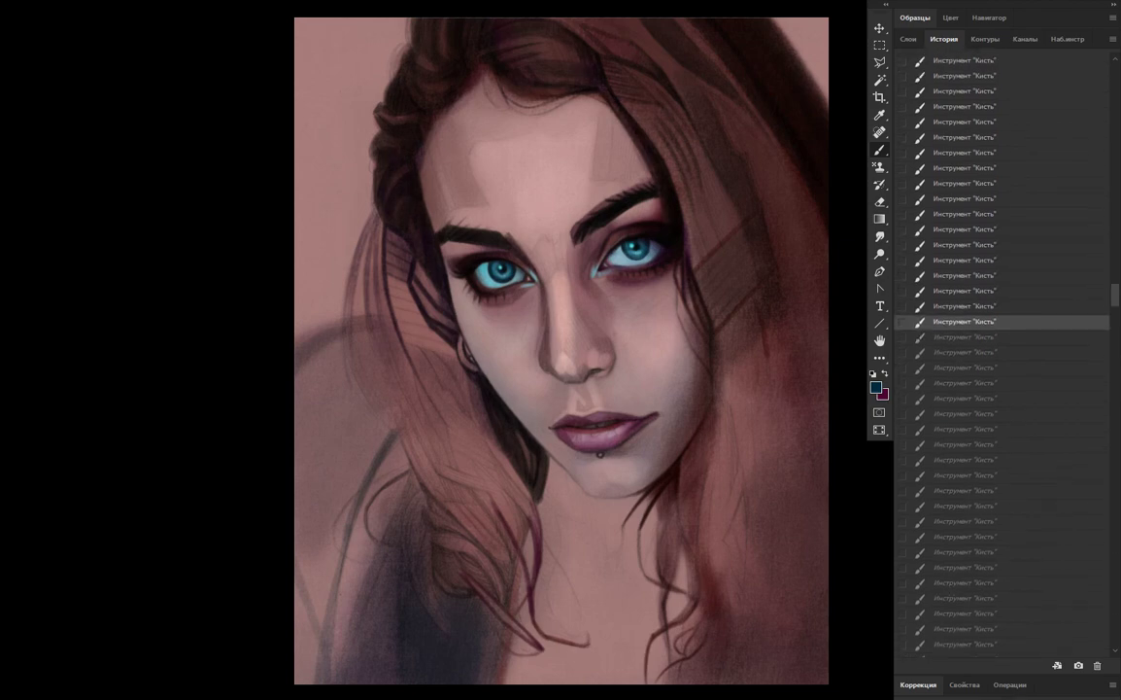
pyautogui.hotkey('ctrl', 'shift', 'z')
pyautogui.hotkey('ctrl', 'shift', 'z')
pyautogui.hotkey('ctrl', 'shift', 'z')
pyautogui.hotkey('ctrl', 'shift', 'z')
pyautogui.hotkey('ctrl', 'shift', 'z')
pyautogui.hotkey('ctrl', 'shift', 'z')
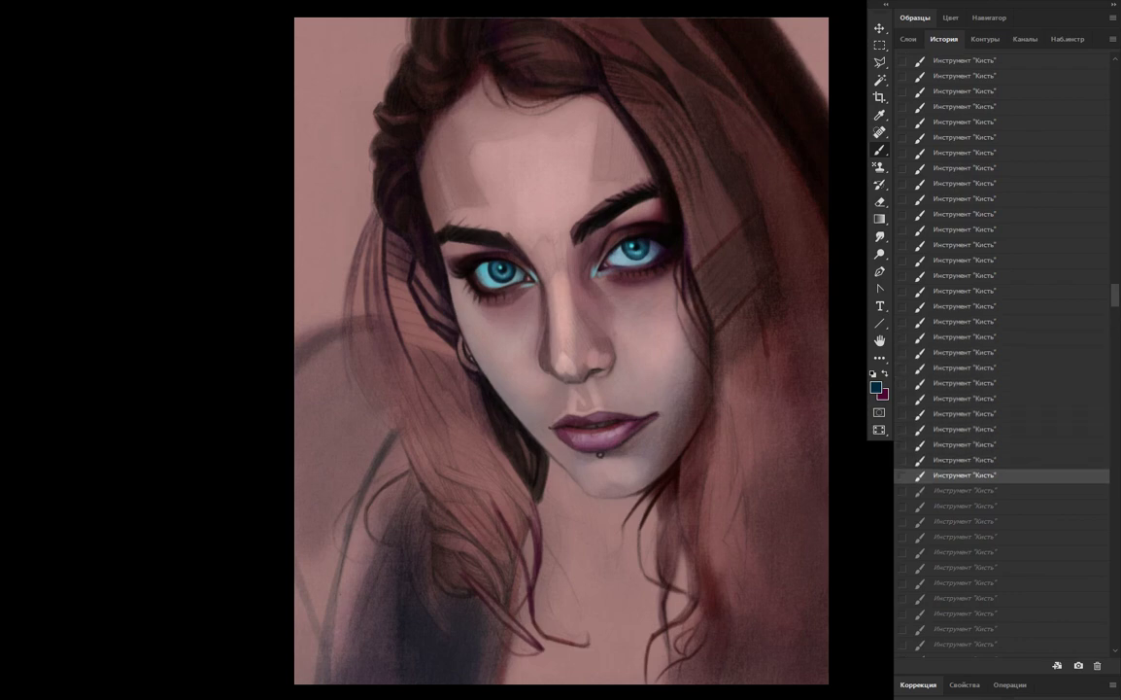
pyautogui.hotkey('ctrl', 'shift', 'z')
pyautogui.hotkey('ctrl', 'shift', 'z')
pyautogui.hotkey('ctrl', 'shift', 'z')
pyautogui.hotkey('ctrl', 'shift', 'z')
pyautogui.hotkey('ctrl', 'shift', 'z')
pyautogui.hotkey('ctrl', 'shift', 'z')
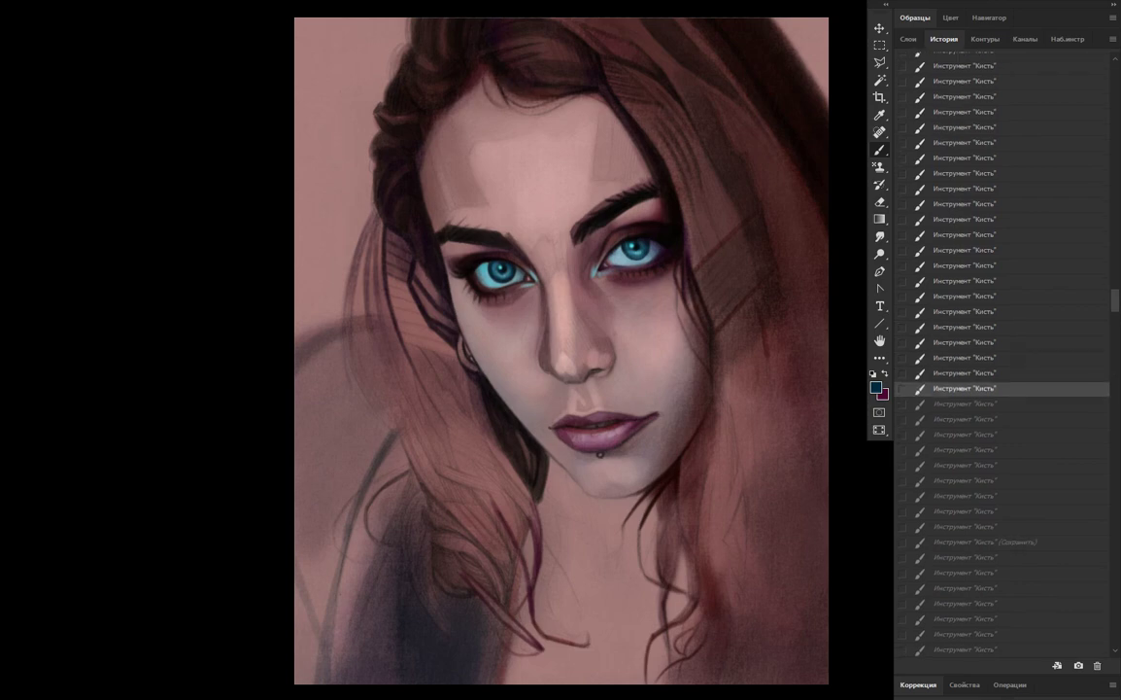
pyautogui.hotkey('ctrl', 'shift', 'z')
pyautogui.hotkey('ctrl', 'shift', 'z')
pyautogui.hotkey('ctrl', 'shift', 'z')
pyautogui.hotkey('ctrl', 'shift', 'z')
pyautogui.hotkey('ctrl', 'shift', 'z')
pyautogui.hotkey('ctrl', 'shift', 'z')
pyautogui.hotkey('ctrl', 'shift', 'z')
pyautogui.hotkey('ctrl', 'shift', 'z')
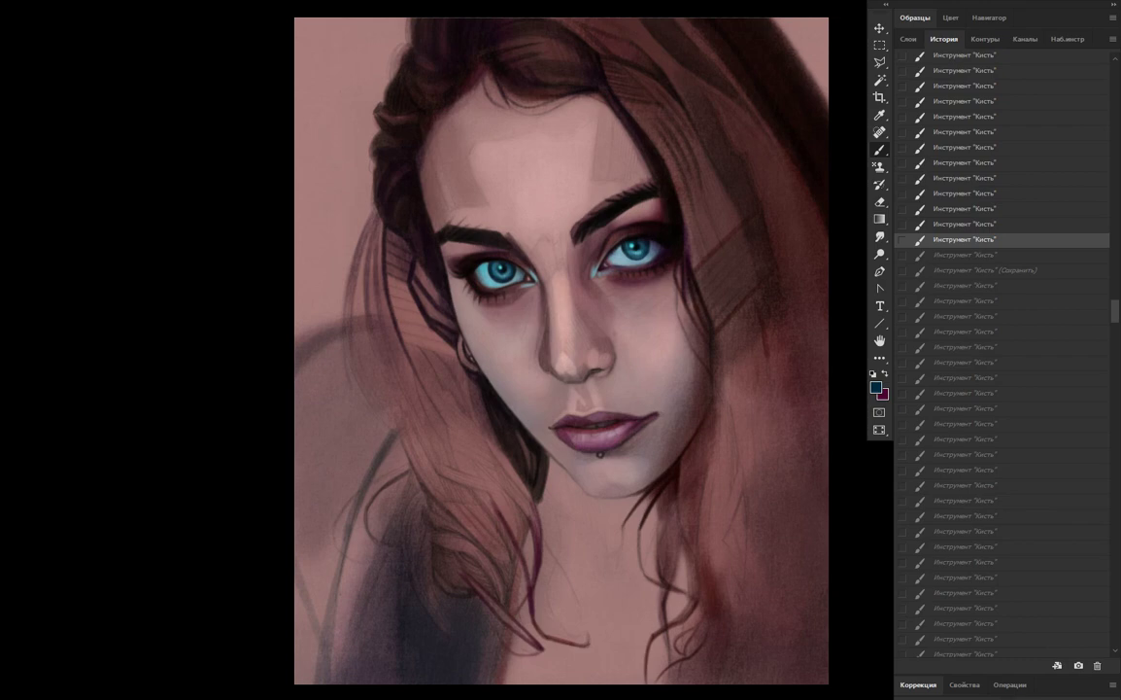
pyautogui.hotkey('ctrl', 'shift', 'z')
pyautogui.hotkey('ctrl', 'shift', 'z')
pyautogui.hotkey('ctrl', 'shift', 'z')
pyautogui.hotkey('ctrl', 'shift', 'z')
pyautogui.hotkey('ctrl', 'shift', 'z')
pyautogui.hotkey('ctrl', 'shift', 'z')
pyautogui.hotkey('ctrl', 'shift', 'z')
pyautogui.hotkey('ctrl', 'shift', 'z')
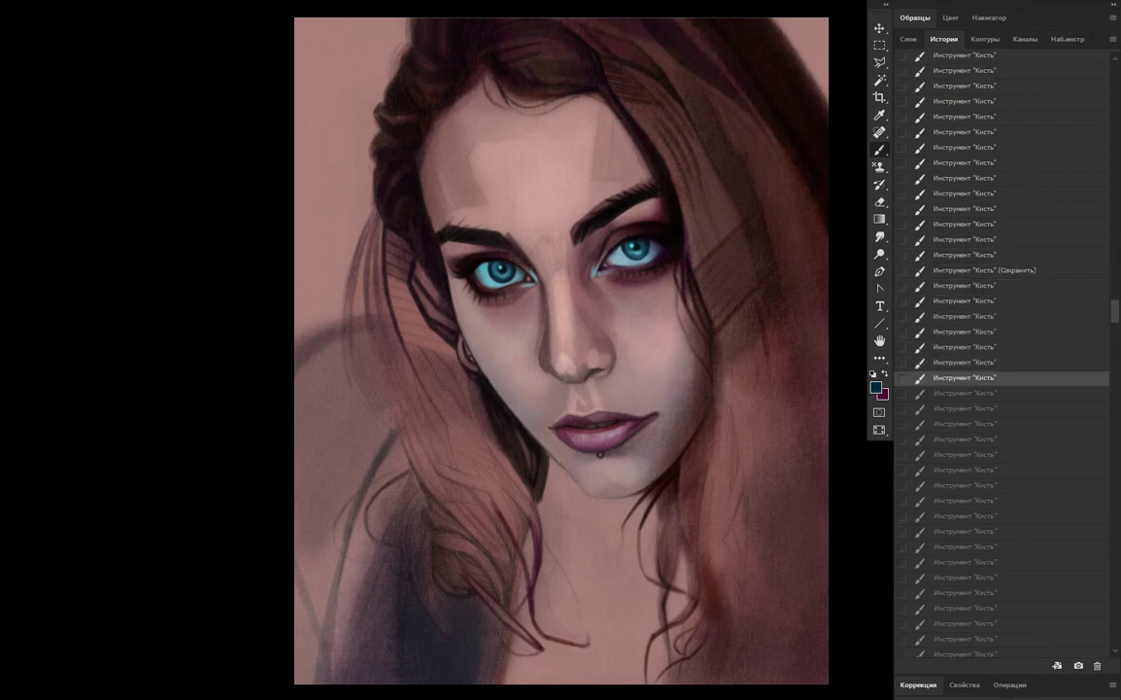
pyautogui.hotkey('ctrl', 'shift', 'z')
pyautogui.hotkey('ctrl', 'shift', 'z')
pyautogui.hotkey('ctrl', 'shift', 'z')
pyautogui.hotkey('ctrl', 'shift', 'z')
pyautogui.hotkey('ctrl', 'shift', 'z')
pyautogui.hotkey('ctrl', 'shift', 'z')
pyautogui.hotkey('ctrl', 'shift', 'z')
pyautogui.hotkey('ctrl', 'shift', 'z')
pyautogui.hotkey('ctrl', 'shift', 'z')
pyautogui.hotkey('ctrl', 'shift', 'z')
pyautogui.hotkey('ctrl', 'shift', 'z')
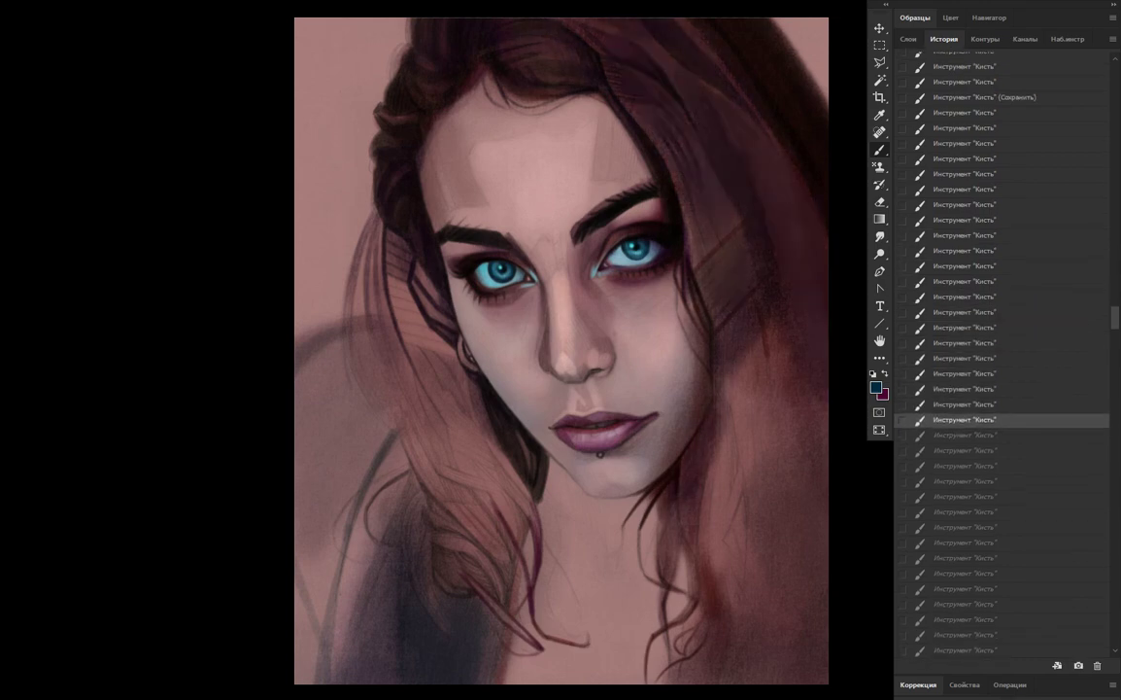
pyautogui.hotkey('ctrl', 'shift', 'z')
pyautogui.hotkey('ctrl', 'shift', 'z')
pyautogui.hotkey('ctrl', 'shift', 'z')
pyautogui.hotkey('ctrl', 'shift', 'z')
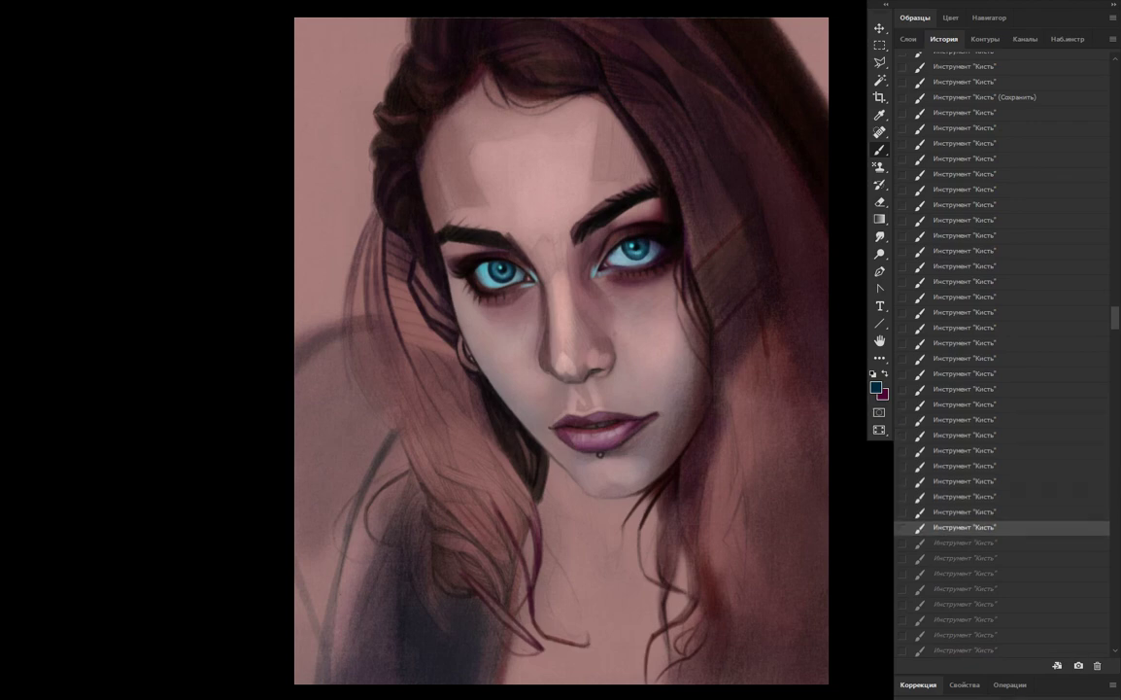
pyautogui.hotkey('ctrl', 'shift', 'z')
pyautogui.hotkey('ctrl', 'shift', 'z')
pyautogui.hotkey('ctrl', 'shift', 'z')
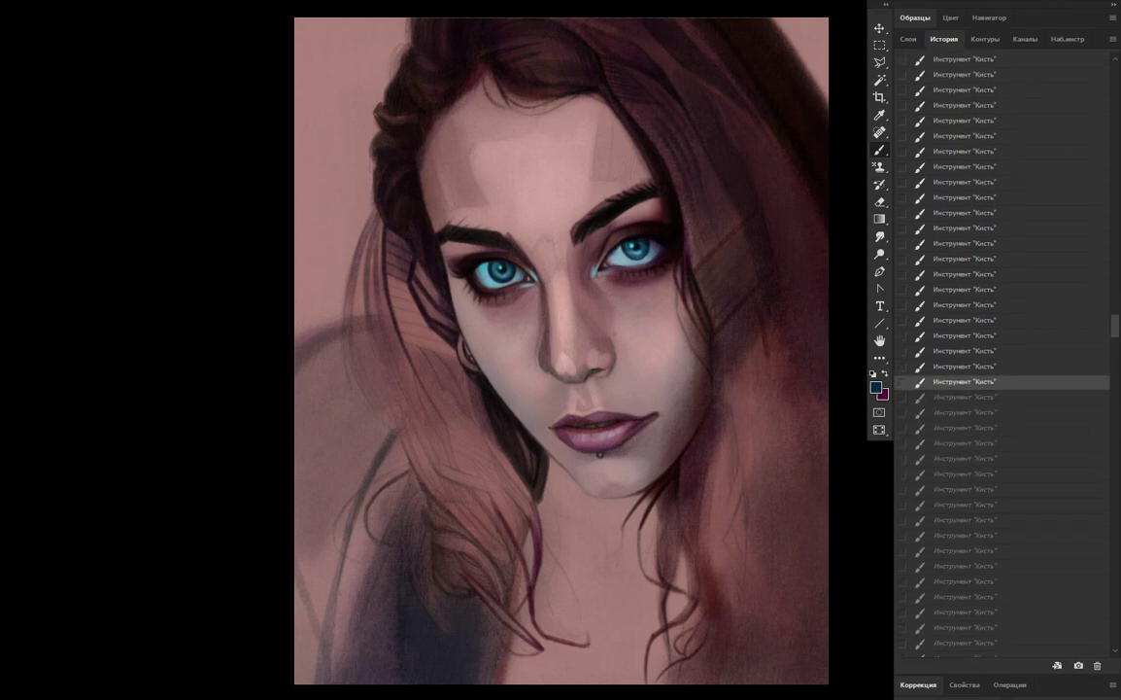
pyautogui.hotkey('ctrl', 'shift', 'z')
pyautogui.hotkey('ctrl', 'shift', 'z')
pyautogui.hotkey('ctrl', 'shift', 'z')
# Undo and redo around the same brush states to compare the hair before and after
pyautogui.hotkey('ctrl', 'shift', 'z')
pyautogui.hotkey('ctrl', 'shift', 'z')
pyautogui.hotkey('ctrl', 'shift', 'z')
pyautogui.hotkey('ctrl', 'shift', 'z')
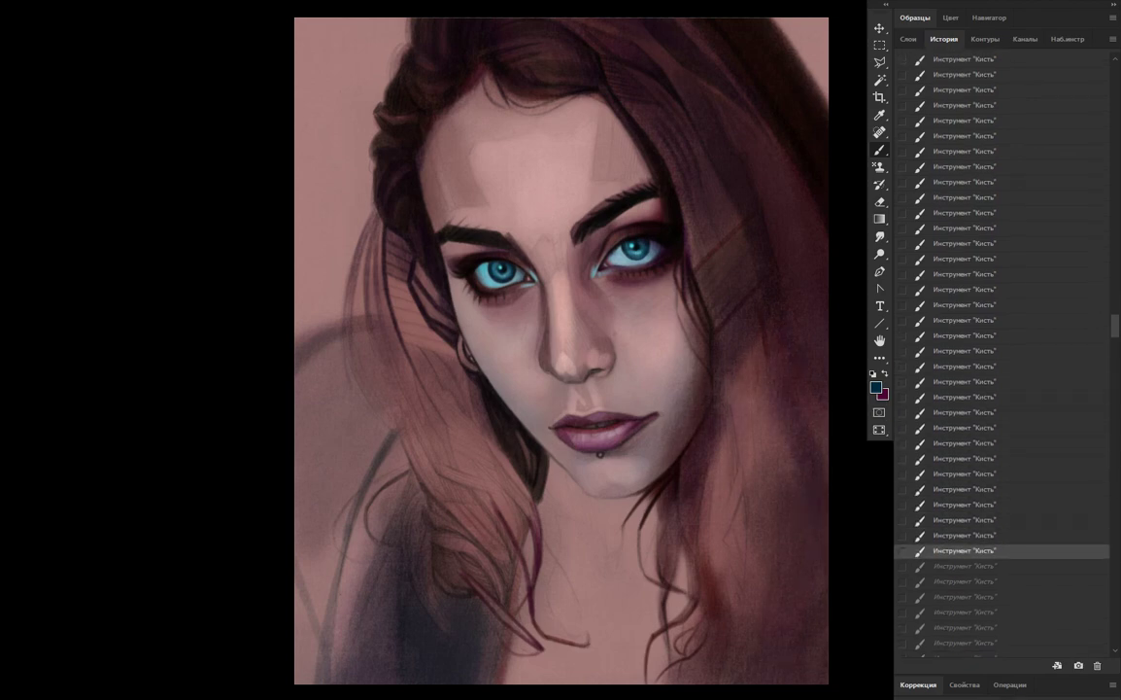
pyautogui.hotkey('ctrl', 'shift', 'z')
pyautogui.hotkey('ctrl', 'z')
pyautogui.hotkey('ctrl', 'z')
pyautogui.hotkey('ctrl', 'z')
pyautogui.hotkey('ctrl', 'z')
pyautogui.hotkey('ctrl', 'z')
pyautogui.hotkey('ctrl', 'z')
pyautogui.hotkey('ctrl', 'shift', 'z')
pyautogui.hotkey('ctrl', 'shift', 'z')
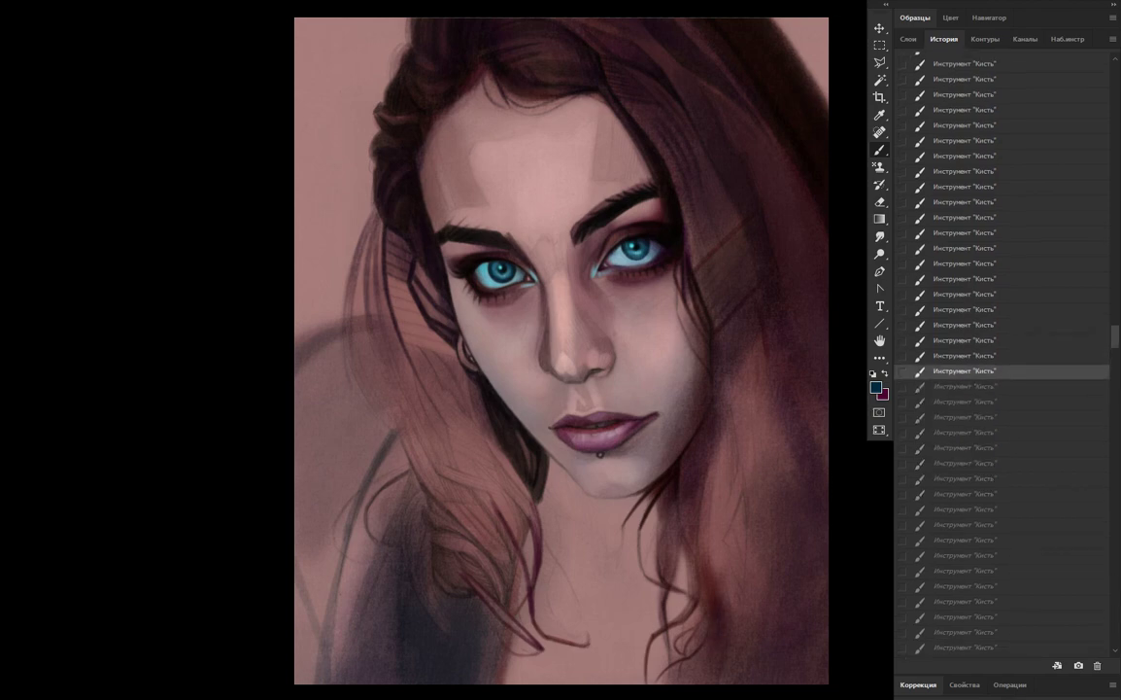
pyautogui.hotkey('ctrl', 'shift', 'z')
pyautogui.hotkey('ctrl', 'shift', 'z')
pyautogui.hotkey('ctrl', 'shift', 'z')
pyautogui.hotkey('ctrl', 'shift', 'z')
pyautogui.hotkey('ctrl', 'shift', 'z')
pyautogui.hotkey('ctrl', 'shift', 'z')
pyautogui.hotkey('ctrl', 'shift', 'z')
pyautogui.hotkey('ctrl', 'shift', 'z')
pyautogui.hotkey('ctrl', 'z')
pyautogui.hotkey('ctrl', 'z')
pyautogui.hotkey('ctrl', 'z')
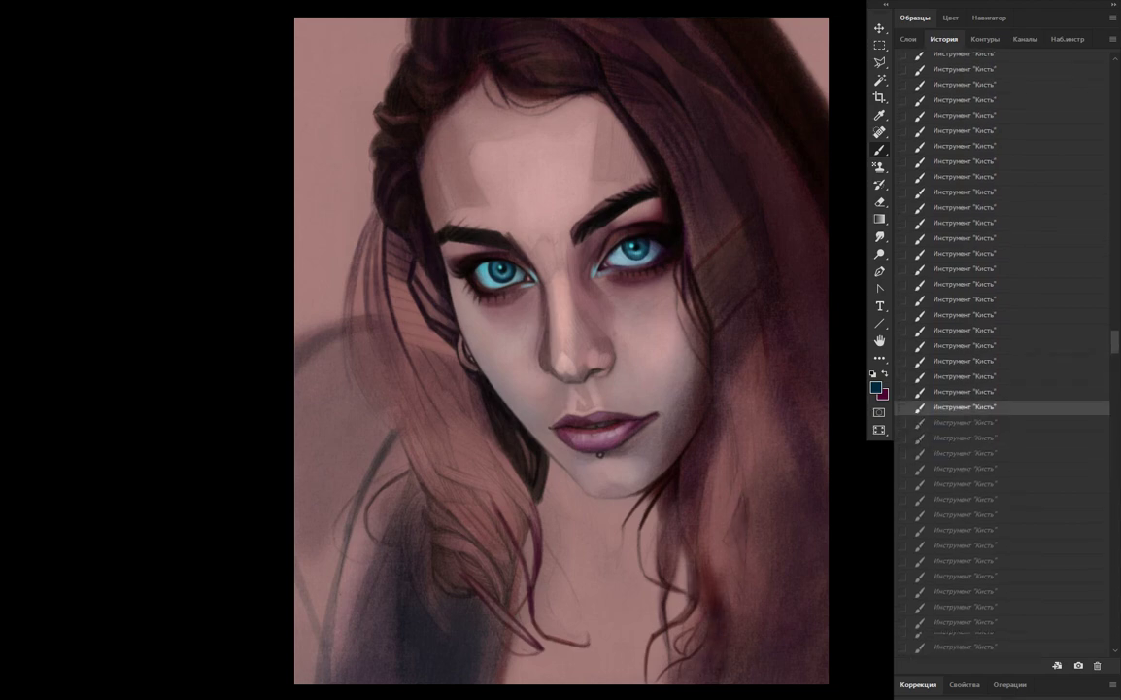
pyautogui.hotkey('ctrl', 'z')
pyautogui.hotkey('ctrl', 'shift', 'z')
pyautogui.hotkey('ctrl', 'shift', 'z')
pyautogui.hotkey('ctrl', 'shift', 'z')
pyautogui.hotkey('ctrl', 'shift', 'z')
pyautogui.hotkey('ctrl', 'shift', 'z')
pyautogui.hotkey('ctrl', 'shift', 'z')
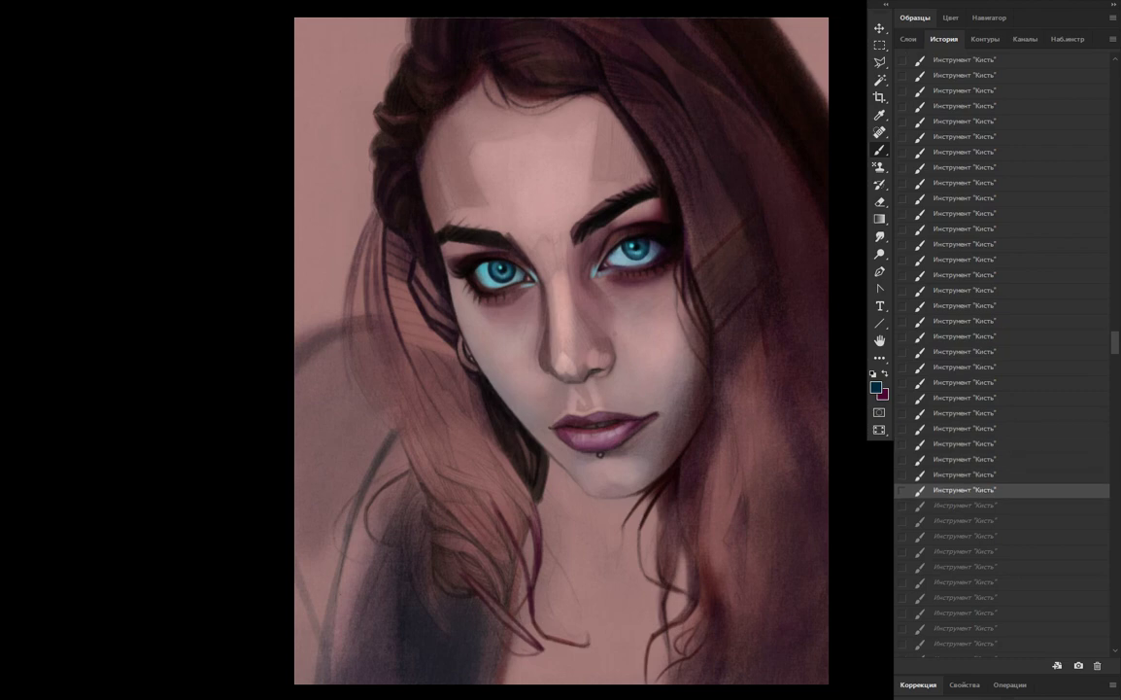
pyautogui.hotkey('ctrl', 'shift', 'z')
pyautogui.hotkey('ctrl', 'shift', 'z')
pyautogui.hotkey('ctrl', 'shift', 'z')
pyautogui.hotkey('ctrl', 'z')
pyautogui.hotkey('ctrl', 'z')
pyautogui.hotkey('ctrl', 'z')
pyautogui.hotkey('ctrl', 'shift', 'z')
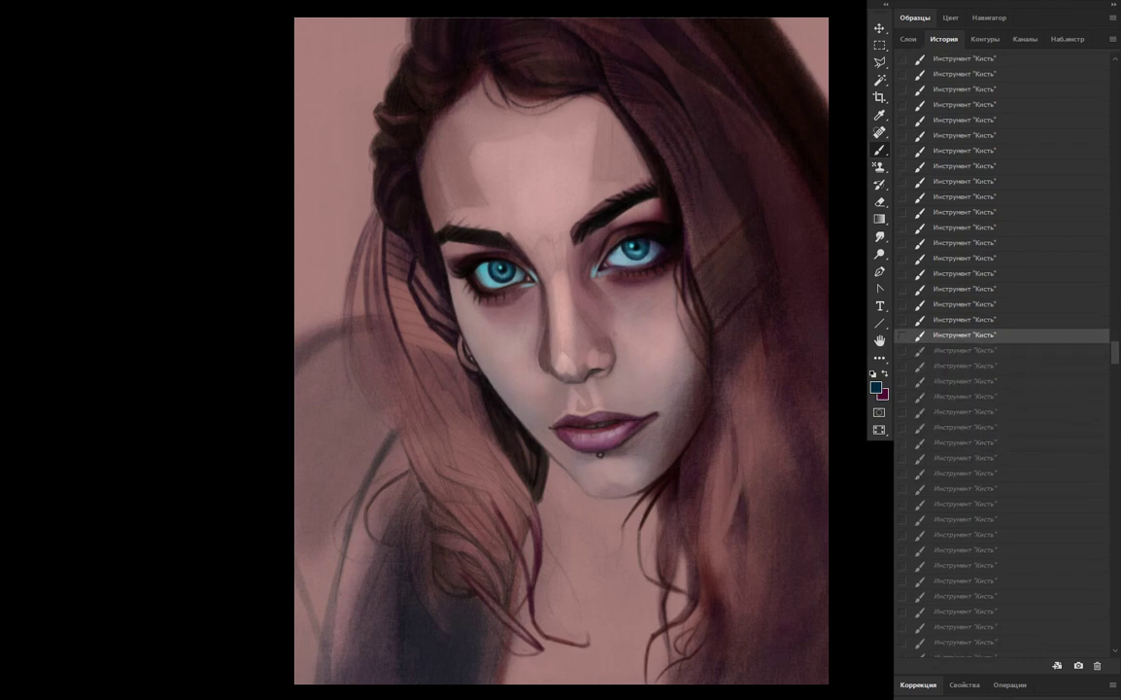
pyautogui.hotkey('ctrl', 'shift', 'z')
pyautogui.hotkey('ctrl', 'shift', 'z')
pyautogui.hotkey('ctrl', 'shift', 'z')
pyautogui.hotkey('ctrl', 'shift', 'z')
pyautogui.hotkey('ctrl', 'shift', 'z')
pyautogui.hotkey('ctrl', 'shift', 'z')
pyautogui.hotkey('ctrl', 'shift', 'z')
pyautogui.hotkey('ctrl', 'shift', 'z')
pyautogui.hotkey('ctrl', 'shift', 'z')
pyautogui.hotkey('ctrl', 'shift', 'z')
pyautogui.hotkey('ctrl', 'shift', 'z')
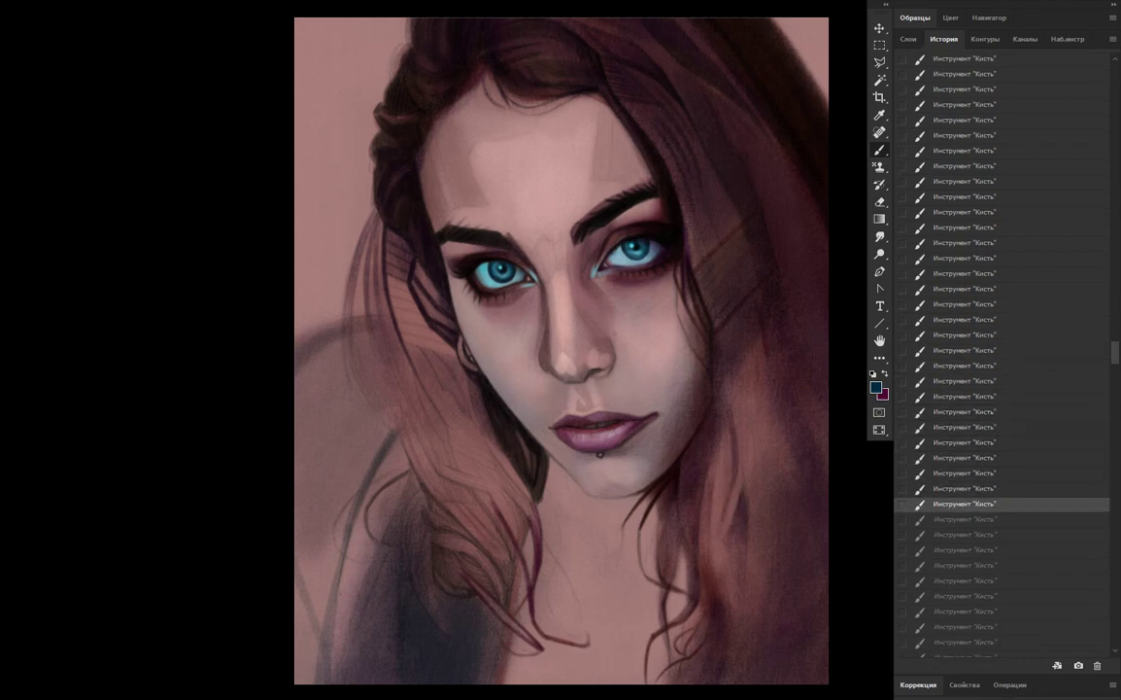
pyautogui.hotkey('ctrl', 'shift', 'z')
pyautogui.hotkey('ctrl', 'shift', 'z')
# Replay strokes that deepen the right-side hair's plum shading, past the second saved state
pyautogui.hotkey('ctrl', 'shift', 'z')
pyautogui.hotkey('ctrl', 'shift', 'z')
pyautogui.hotkey('ctrl', 'shift', 'z')
pyautogui.hotkey('ctrl', 'z')
pyautogui.hotkey('ctrl', 'z')
pyautogui.hotkey('ctrl', 'z')
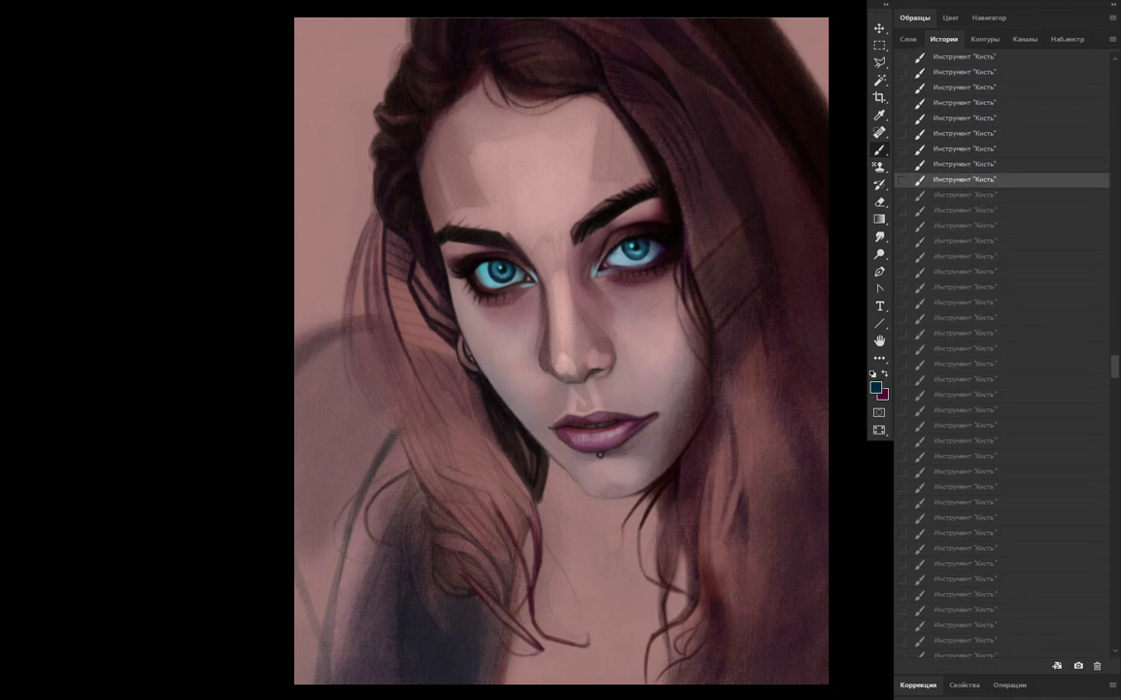
pyautogui.hotkey('ctrl', 'shift', 'z')
pyautogui.hotkey('ctrl', 'shift', 'z')
pyautogui.hotkey('ctrl', 'shift', 'z')
pyautogui.hotkey('ctrl', 'shift', 'z')
pyautogui.hotkey('ctrl', 'shift', 'z')
pyautogui.hotkey('ctrl', 'shift', 'z')
pyautogui.hotkey('ctrl', 'shift', 'z')
pyautogui.hotkey('ctrl', 'shift', 'z')
pyautogui.hotkey('ctrl', 'shift', 'z')
pyautogui.hotkey('ctrl', 'shift', 'z')
pyautogui.hotkey('ctrl', 'shift', 'z')
pyautogui.hotkey('ctrl', 'shift', 'z')
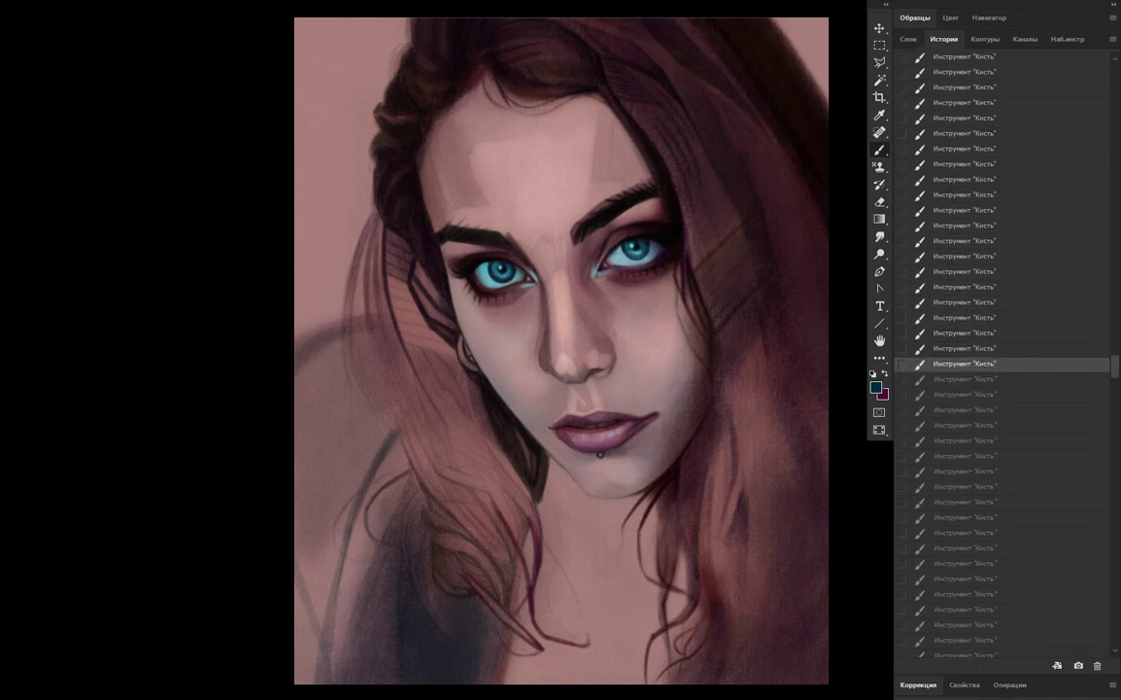
pyautogui.hotkey('ctrl', 'shift', 'z')
pyautogui.hotkey('ctrl', 'shift', 'z')
pyautogui.hotkey('ctrl', 'shift', 'z')
pyautogui.hotkey('ctrl', 'shift', 'z')
pyautogui.hotkey('ctrl', 'shift', 'z')
pyautogui.hotkey('ctrl', 'shift', 'z')
pyautogui.hotkey('ctrl', 'shift', 'z')
pyautogui.hotkey('ctrl', 'shift', 'z')
pyautogui.hotkey('ctrl', 'shift', 'z')
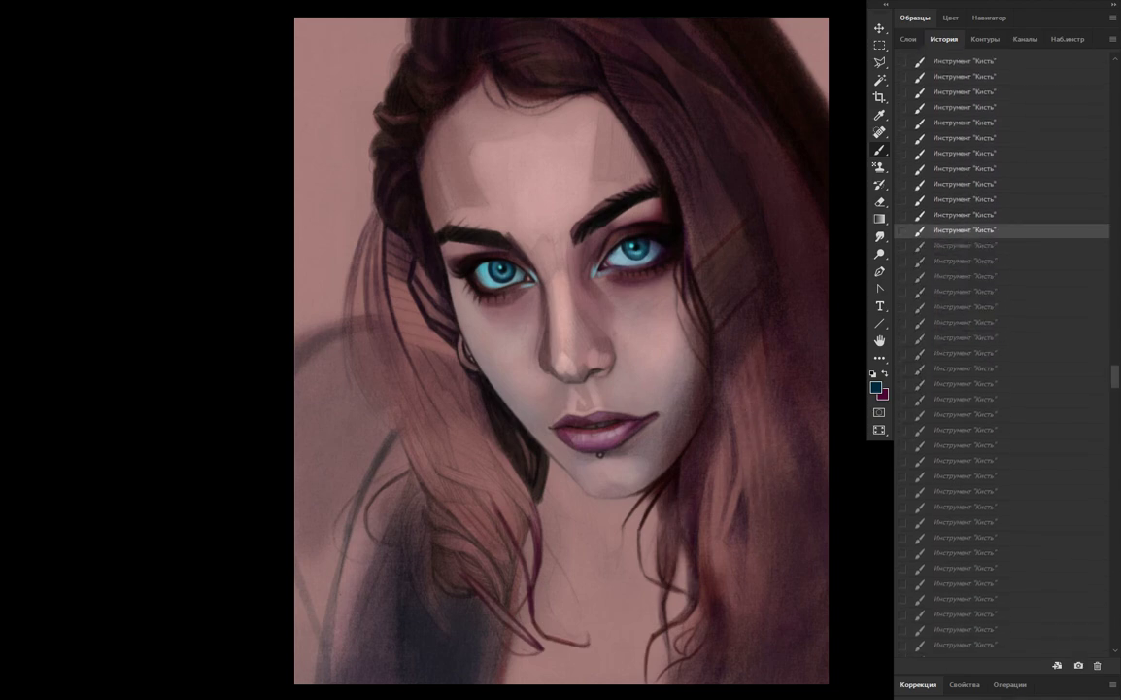
pyautogui.hotkey('ctrl', 'shift', 'z')
pyautogui.hotkey('ctrl', 'shift', 'z')
pyautogui.hotkey('ctrl', 'shift', 'z')
pyautogui.hotkey('ctrl', 'shift', 'z')
pyautogui.hotkey('ctrl', 'shift', 'z')
pyautogui.hotkey('ctrl', 'shift', 'z')
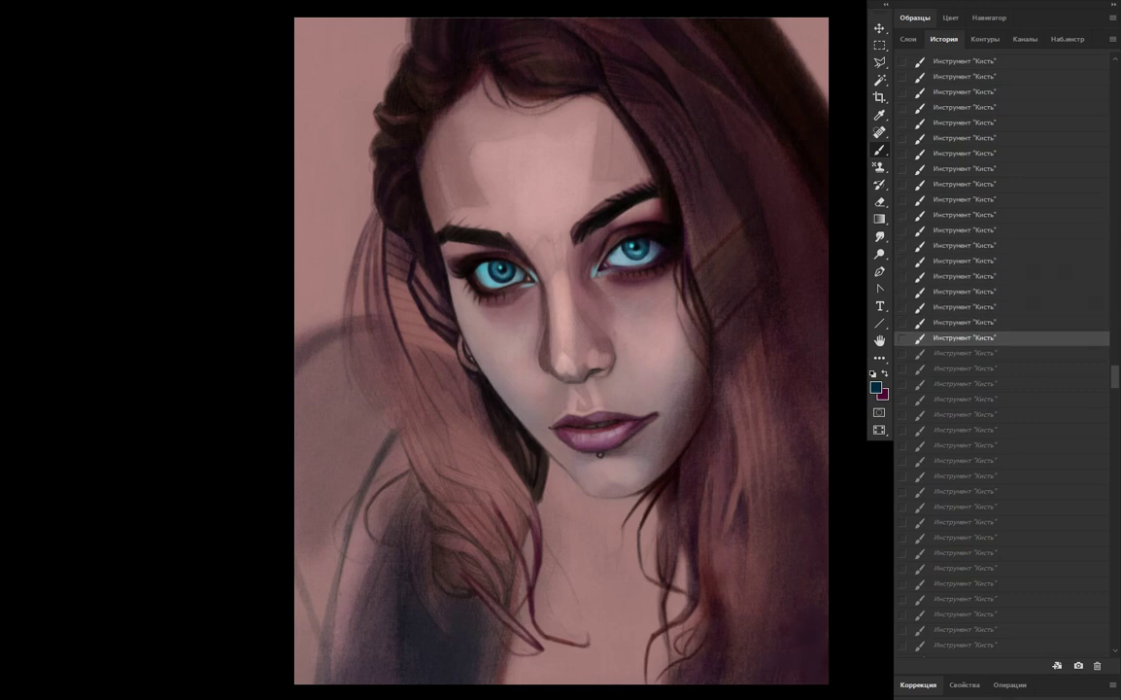
pyautogui.hotkey('ctrl', 'shift', 'z')
pyautogui.hotkey('ctrl', 'shift', 'z')
pyautogui.hotkey('ctrl', 'shift', 'z')
pyautogui.hotkey('ctrl', 'shift', 'z')
pyautogui.hotkey('ctrl', 'shift', 'z')
pyautogui.hotkey('ctrl', 'shift', 'z')
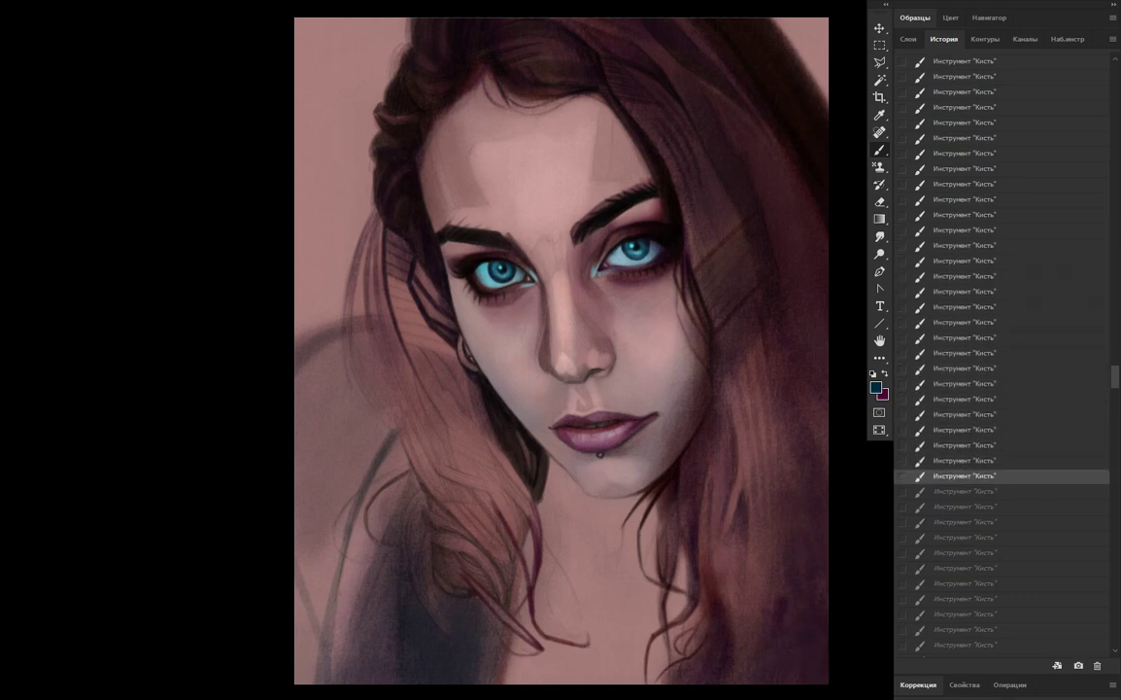
pyautogui.hotkey('ctrl', 'shift', 'z')
pyautogui.hotkey('ctrl', 'shift', 'z')
pyautogui.hotkey('ctrl', 'shift', 'z')
pyautogui.hotkey('ctrl', 'shift', 'z')
pyautogui.hotkey('ctrl', 'shift', 'z')
pyautogui.hotkey('ctrl', 'shift', 'z')
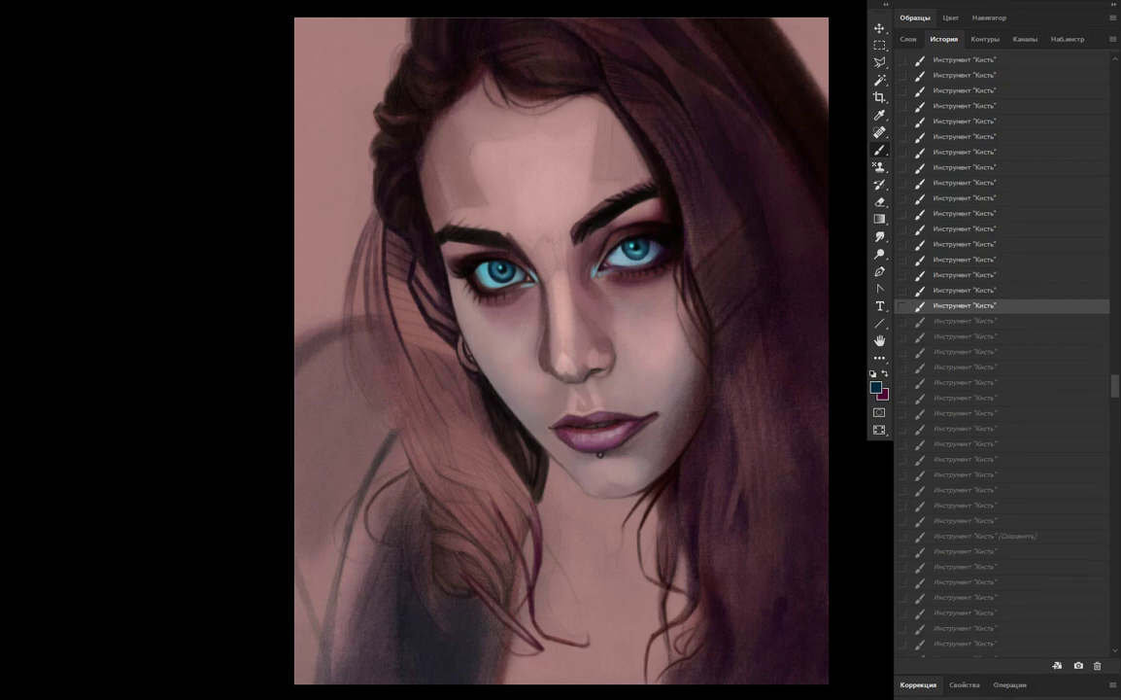
pyautogui.hotkey('ctrl', 'shift', 'z')
pyautogui.hotkey('ctrl', 'shift', 'z')
pyautogui.hotkey('ctrl', 'shift', 'z')
pyautogui.hotkey('ctrl', 'shift', 'z')
pyautogui.hotkey('ctrl', 'shift', 'z')
pyautogui.hotkey('ctrl', 'shift', 'z')
pyautogui.hotkey('ctrl', 'shift', 'z')
pyautogui.hotkey('ctrl', 'shift', 'z')
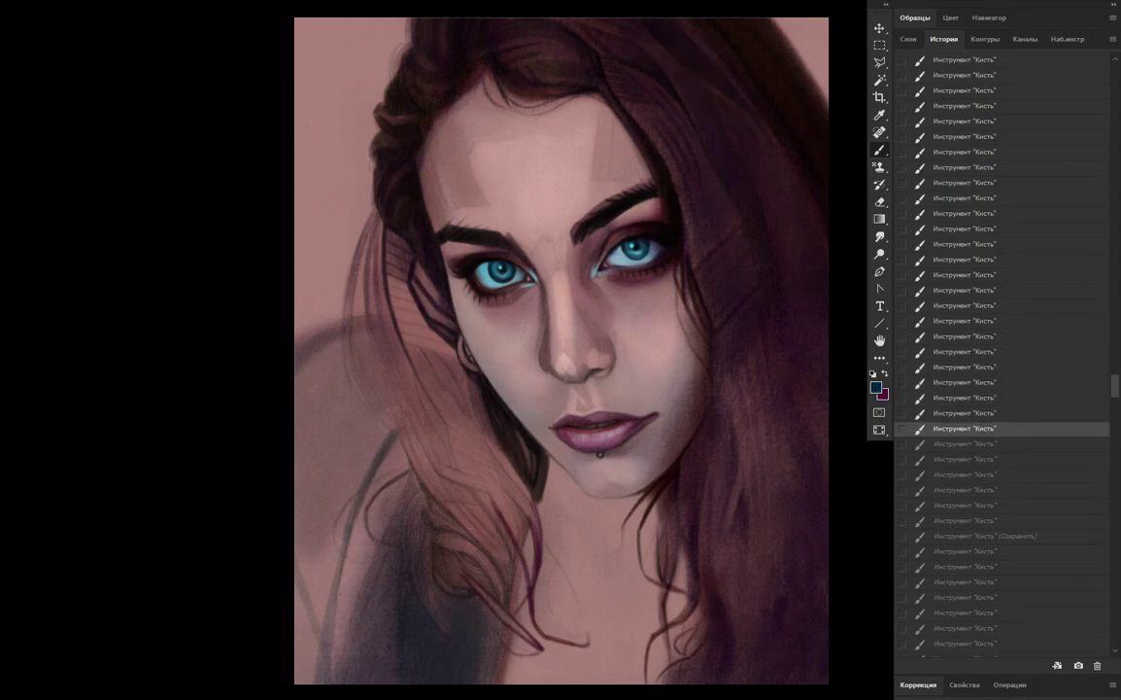
pyautogui.hotkey('ctrl', 'shift', 'z')
pyautogui.hotkey('ctrl', 'shift', 'z')
pyautogui.hotkey('ctrl', 'shift', 'z')
pyautogui.hotkey('ctrl', 'shift', 'z')
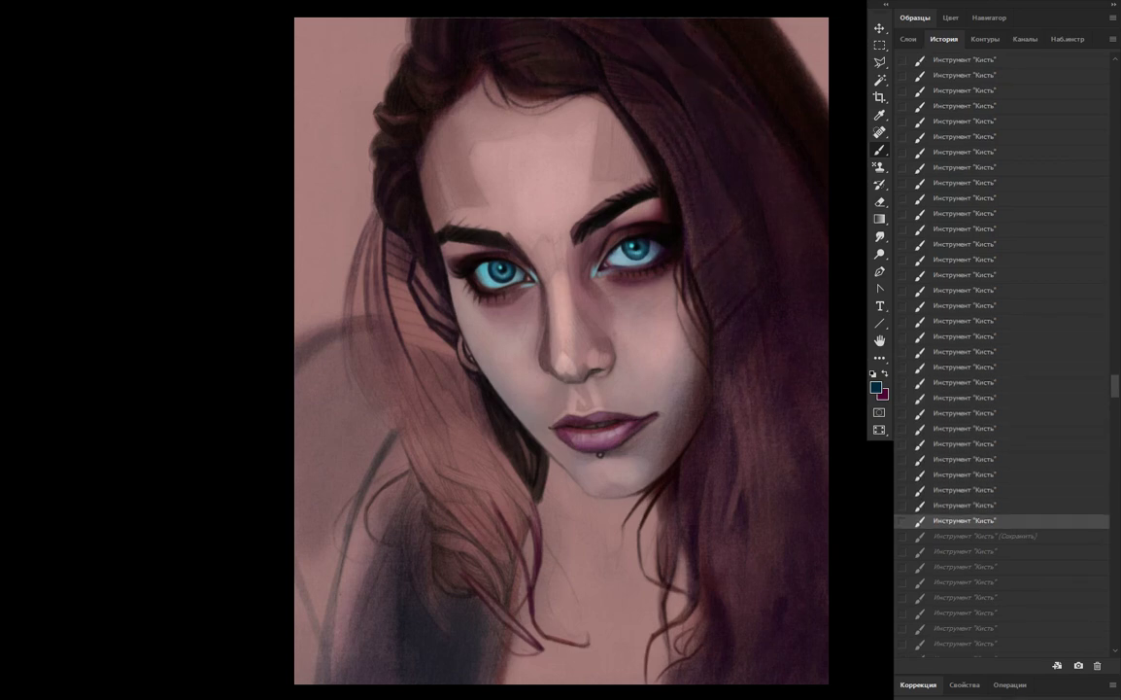
pyautogui.hotkey('ctrl', 'shift', 'z')
pyautogui.hotkey('ctrl', 'shift', 'z')
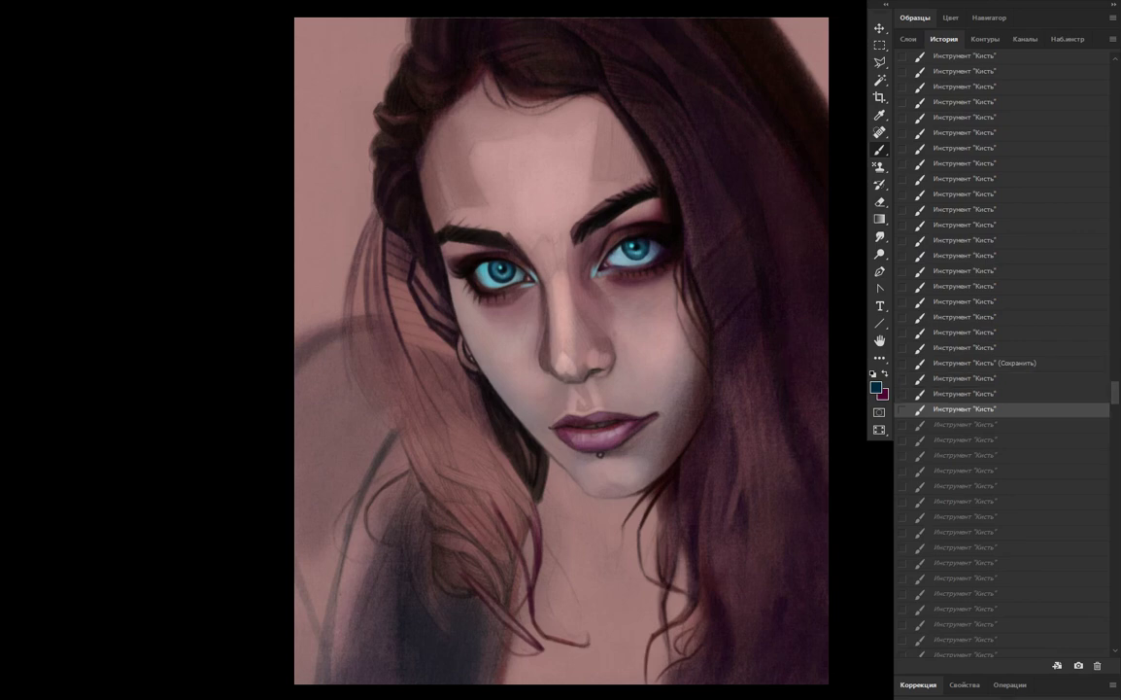
pyautogui.hotkey('ctrl', 'shift', 'z')
pyautogui.hotkey('ctrl', 'shift', 'z')
pyautogui.hotkey('ctrl', 'shift', 'z')
pyautogui.hotkey('ctrl', 'shift', 'z')
pyautogui.hotkey('ctrl', 'shift', 'z')
pyautogui.hotkey('ctrl', 'shift', 'z')
pyautogui.hotkey('ctrl', 'shift', 'z')
pyautogui.hotkey('ctrl', 'shift', 'z')
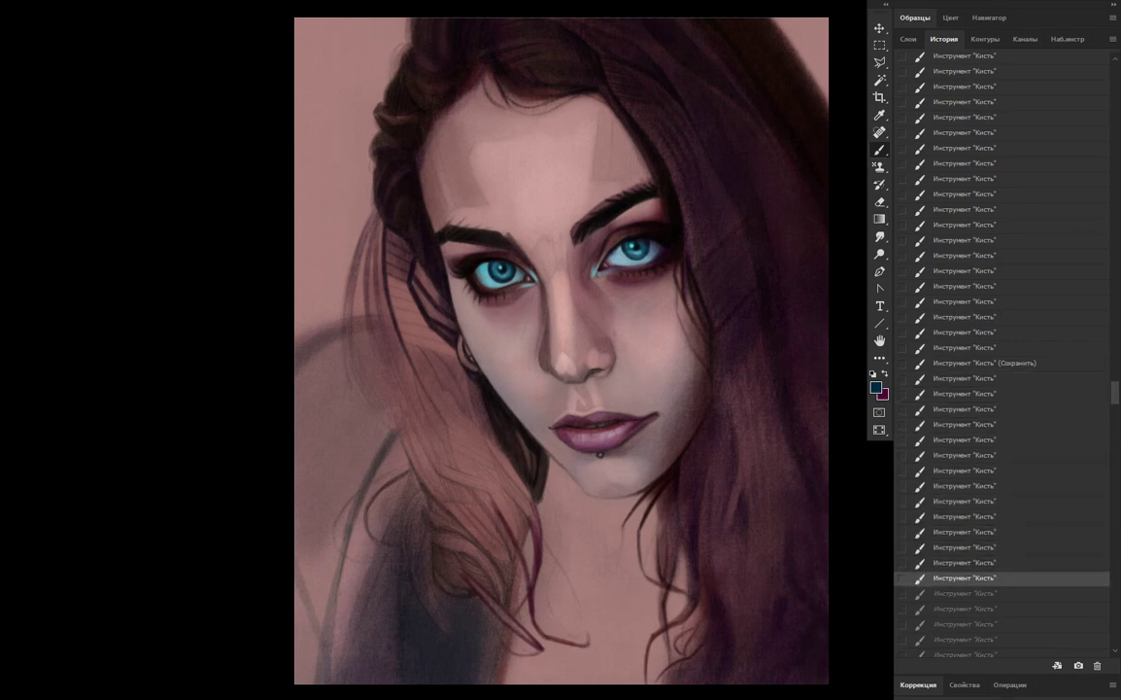
pyautogui.hotkey('ctrl', 'shift', 'z')
pyautogui.hotkey('ctrl', 'shift', 'z')
pyautogui.hotkey('ctrl', 'shift', 'z')
pyautogui.hotkey('ctrl', 'shift', 'z')
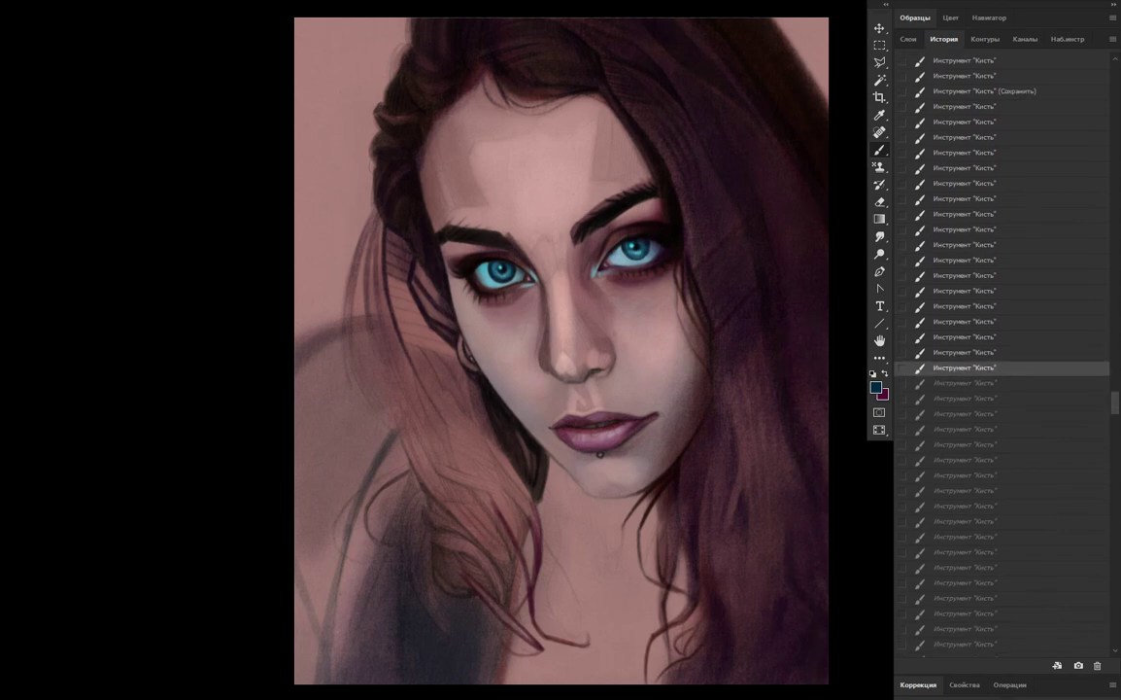
pyautogui.hotkey('ctrl', 'shift', 'z')
pyautogui.hotkey('ctrl', 'shift', 'z')
pyautogui.hotkey('ctrl', 'shift', 'z')
# Step back and forth among the brush states, ending about eighteen strokes earlier
pyautogui.hotkey('ctrl', 'shift', 'z')
pyautogui.hotkey('ctrl', 'shift', 'z')
pyautogui.hotkey('ctrl', 'shift', 'z')
pyautogui.hotkey('ctrl', 'shift', 'z')
pyautogui.hotkey('ctrl', 'shift', 'z')
pyautogui.hotkey('ctrl', 'shift', 'z')
pyautogui.hotkey('ctrl', 'shift', 'z')
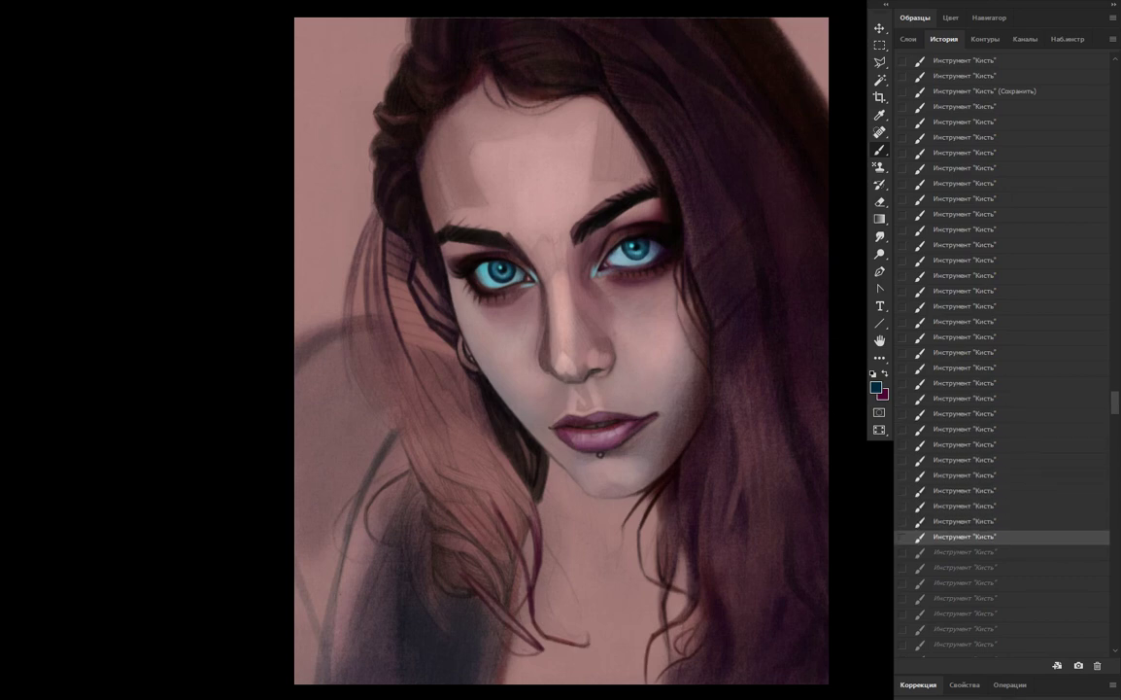
pyautogui.hotkey('ctrl', 'z')
pyautogui.hotkey('ctrl', 'z')
pyautogui.hotkey('ctrl', 'shift', 'z')
pyautogui.hotkey('ctrl', 'shift', 'z')
pyautogui.hotkey('ctrl', 'shift', 'z')
pyautogui.hotkey('ctrl', 'shift', 'z')
pyautogui.hotkey('ctrl', 'shift', 'z')
pyautogui.hotkey('ctrl', 'shift', 'z')
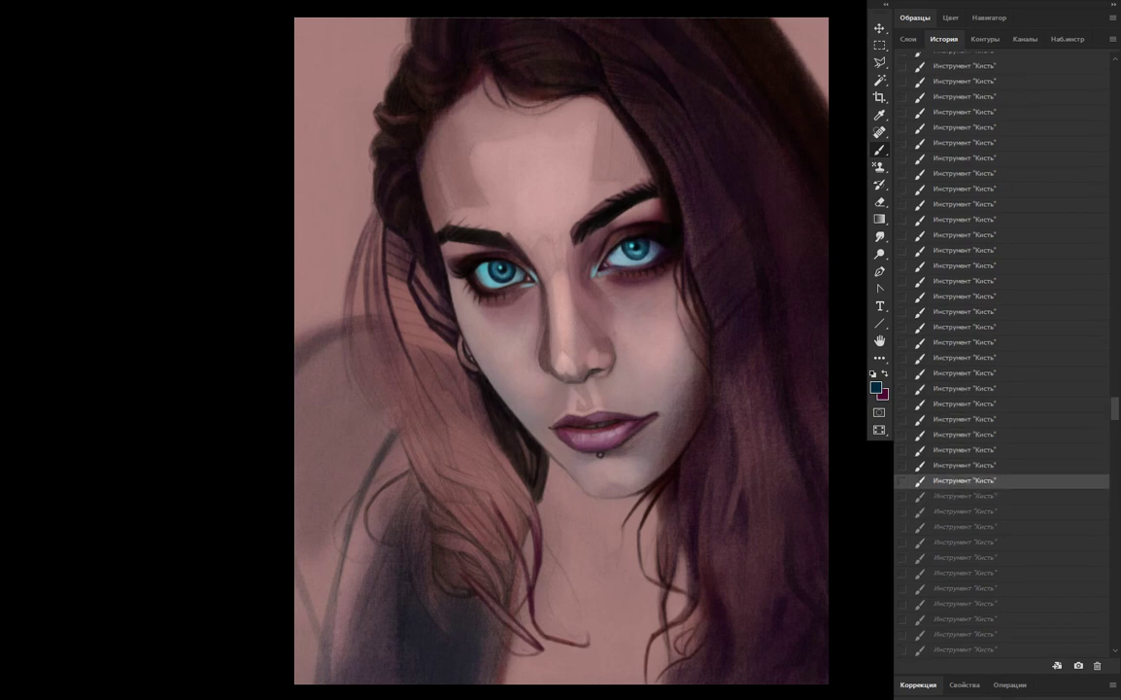
pyautogui.hotkey('ctrl', 'shift', 'z')
pyautogui.hotkey('ctrl', 'shift', 'z')
pyautogui.hotkey('ctrl', 'shift', 'z')
pyautogui.hotkey('ctrl', 'shift', 'z')
pyautogui.hotkey('ctrl', 'shift', 'z')
pyautogui.hotkey('ctrl', 'z')
pyautogui.hotkey('ctrl', 'z')
pyautogui.hotkey('ctrl', 'z')
pyautogui.hotkey('ctrl', 'shift', 'z')
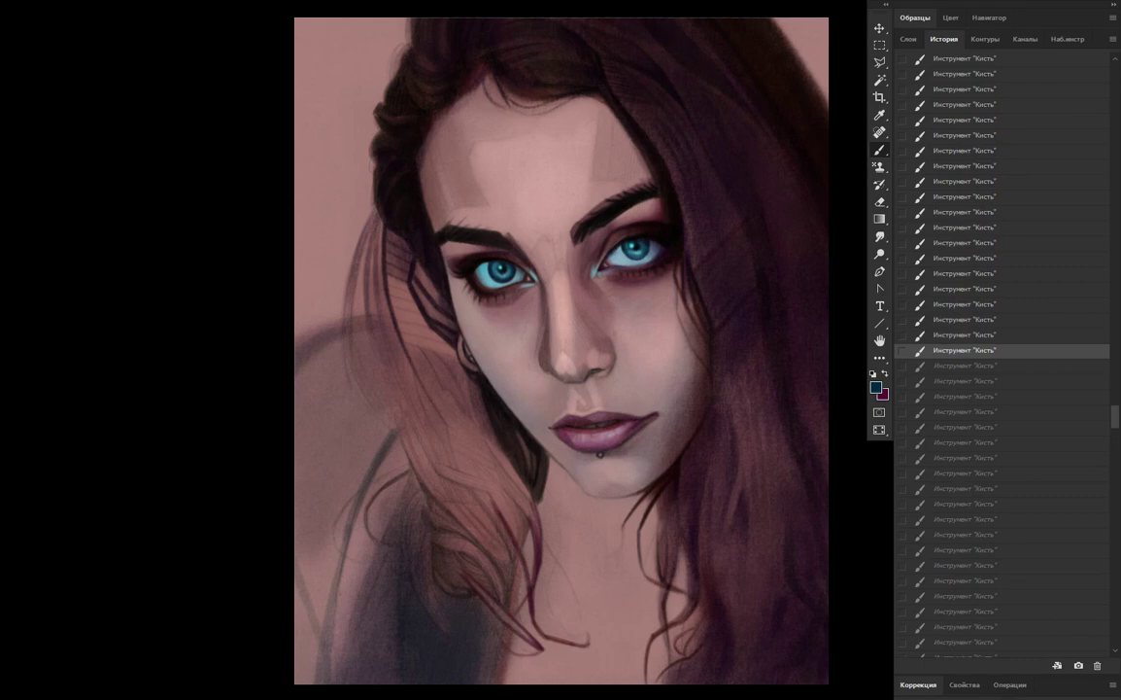
pyautogui.hotkey('ctrl', 'shift', 'z')
pyautogui.hotkey('ctrl', 'shift', 'z')
pyautogui.hotkey('ctrl', 'shift', 'z')
pyautogui.hotkey('ctrl', 'shift', 'z')
pyautogui.hotkey('ctrl', 'shift', 'z')
pyautogui.hotkey('ctrl', 'shift', 'z')
pyautogui.hotkey('ctrl', 'shift', 'z')
pyautogui.hotkey('ctrl', 'shift', 'z')
pyautogui.hotkey('ctrl', 'shift', 'z')
pyautogui.hotkey('ctrl', 'shift', 'z')
pyautogui.hotkey('ctrl', 'shift', 'z')
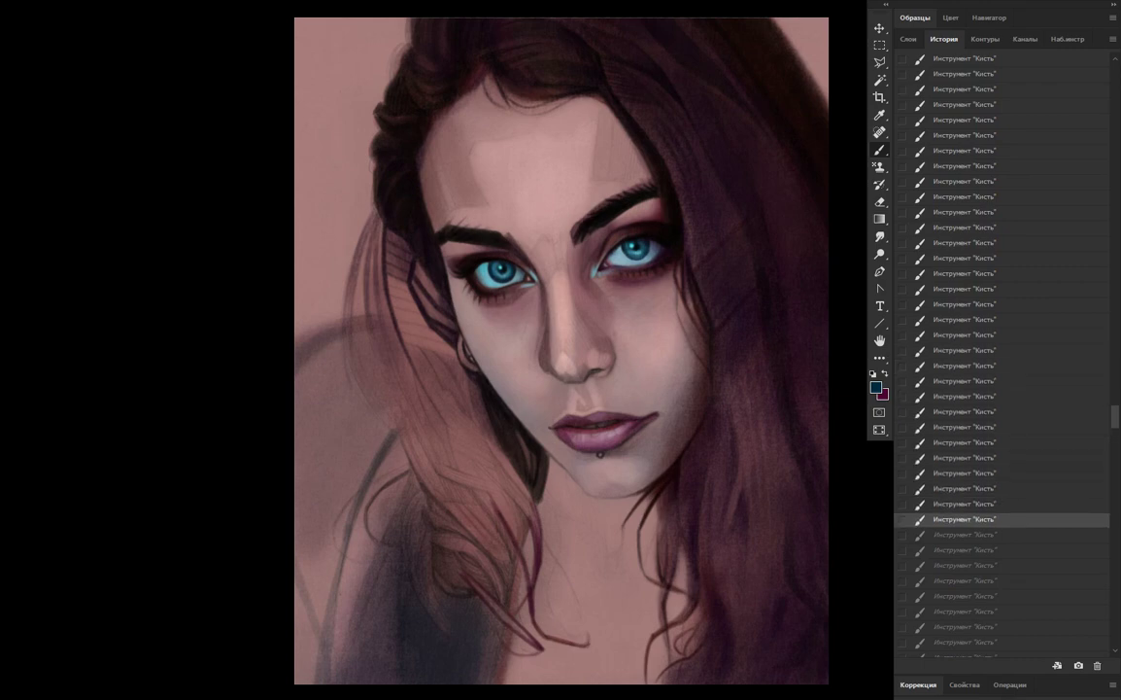
pyautogui.hotkey('ctrl', 'shift', 'z')
pyautogui.hotkey('ctrl', 'shift', 'z')
pyautogui.hotkey('ctrl', 'shift', 'z')
pyautogui.hotkey('ctrl', 'z')
pyautogui.hotkey('ctrl', 'z')
pyautogui.hotkey('ctrl', 'z')
pyautogui.hotkey('ctrl', 'z')
pyautogui.hotkey('ctrl', 'z')
pyautogui.hotkey('ctrl', 'z')
pyautogui.hotkey('ctrl', 'shift', 'z')
pyautogui.hotkey('ctrl', 'shift', 'z')
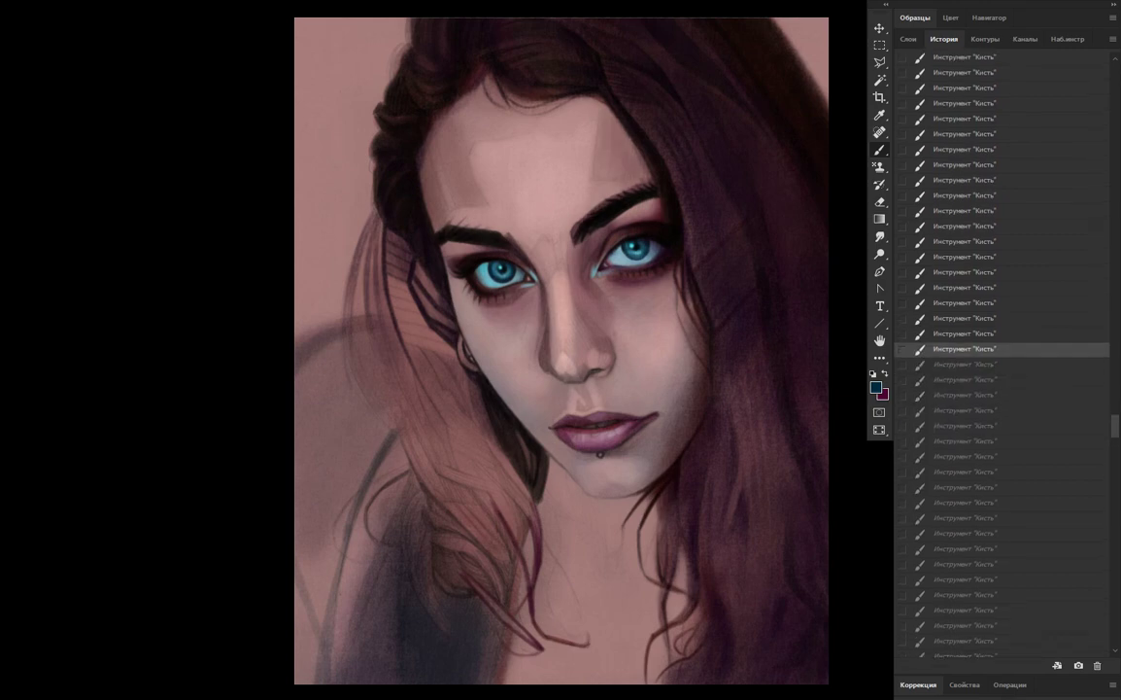
# Replay the undone strokes forward again, continuing past the saved state
pyautogui.hotkey('ctrl', 'shift', 'z')
pyautogui.hotkey('ctrl', 'shift', 'z')
pyautogui.hotkey('ctrl', 'shift', 'z')
pyautogui.hotkey('ctrl', 'shift', 'z')
pyautogui.hotkey('ctrl', 'shift', 'z')
pyautogui.hotkey('ctrl', 'shift', 'z')
pyautogui.hotkey('ctrl', 'shift', 'z')
pyautogui.hotkey('ctrl', 'shift', 'z')
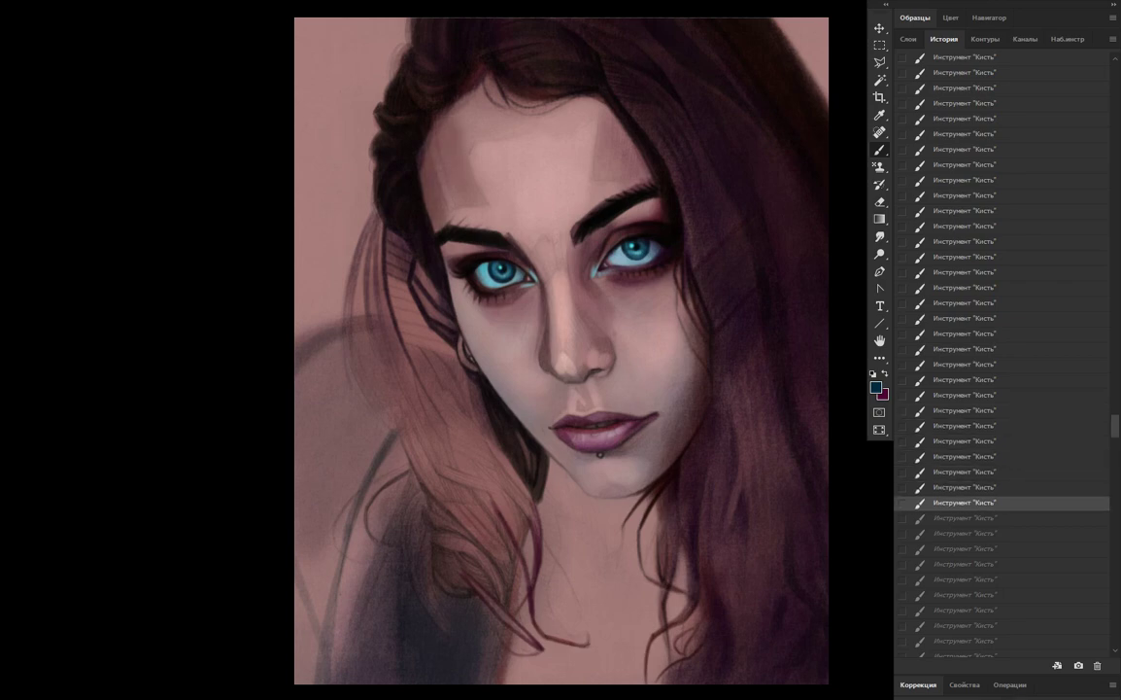
pyautogui.hotkey('ctrl', 'z')
pyautogui.hotkey('ctrl', 'z')
pyautogui.hotkey('ctrl', 'z')
pyautogui.hotkey('ctrl', 'shift', 'z')
pyautogui.hotkey('ctrl', 'shift', 'z')
pyautogui.hotkey('ctrl', 'shift', 'z')
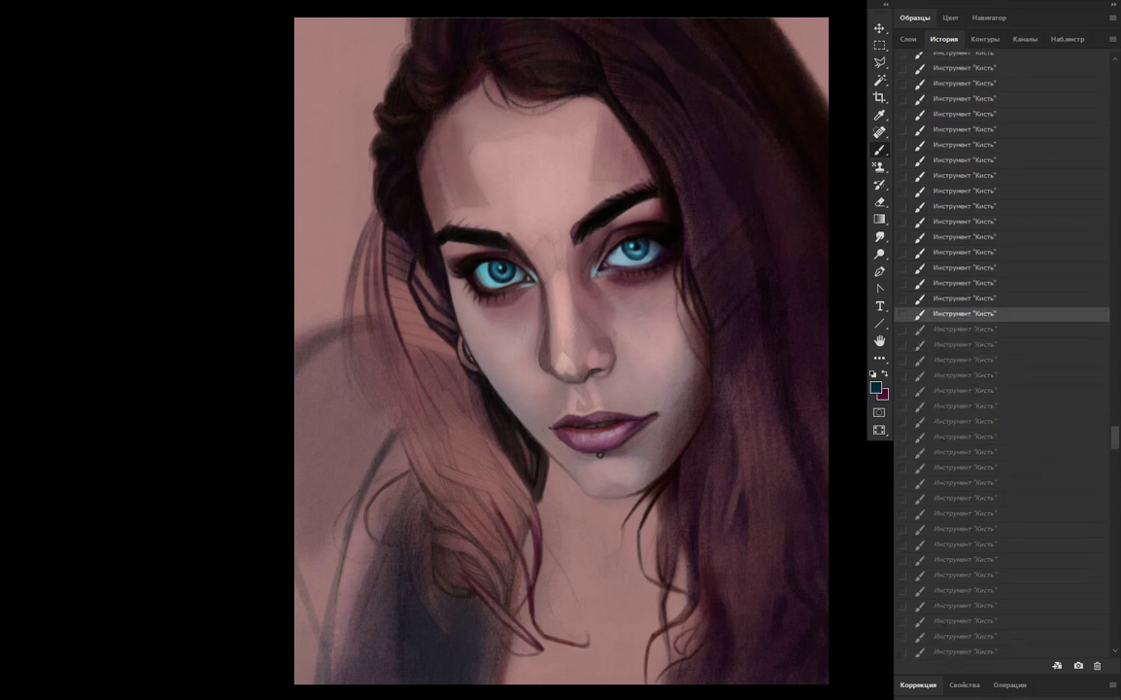
pyautogui.hotkey('ctrl', 'shift', 'z')
pyautogui.hotkey('ctrl', 'shift', 'z')
pyautogui.hotkey('ctrl', 'shift', 'z')
pyautogui.hotkey('ctrl', 'shift', 'z')
pyautogui.hotkey('ctrl', 'shift', 'z')
pyautogui.hotkey('ctrl', 'shift', 'z')
pyautogui.hotkey('ctrl', 'shift', 'z')
pyautogui.hotkey('ctrl', 'shift', 'z')
pyautogui.hotkey('ctrl', 'shift', 'z')
pyautogui.hotkey('ctrl', 'shift', 'z')
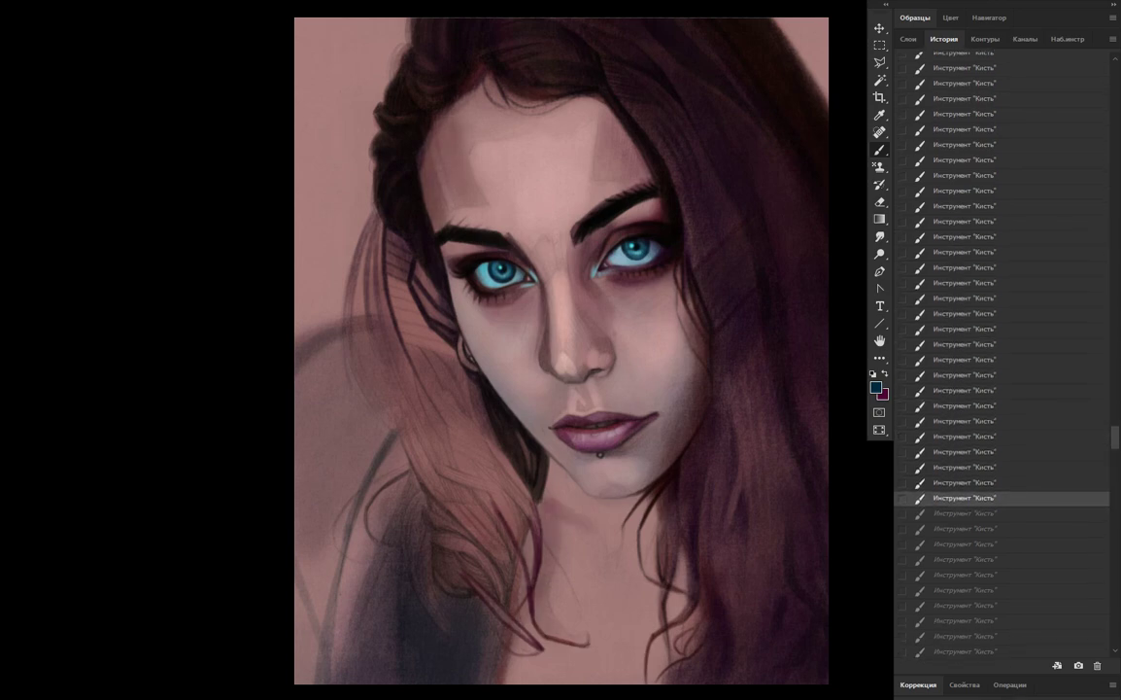
pyautogui.hotkey('ctrl', 'shift', 'z')
pyautogui.hotkey('ctrl', 'shift', 'z')
pyautogui.hotkey('ctrl', 'shift', 'z')
pyautogui.hotkey('ctrl', 'shift', 'z')
pyautogui.hotkey('ctrl', 'shift', 'z')
pyautogui.hotkey('ctrl', 'z')
pyautogui.hotkey('ctrl', 'z')
pyautogui.hotkey('ctrl', 'z')
pyautogui.hotkey('ctrl', 'z')
pyautogui.hotkey('ctrl', 'z')
pyautogui.hotkey('ctrl', 'z')
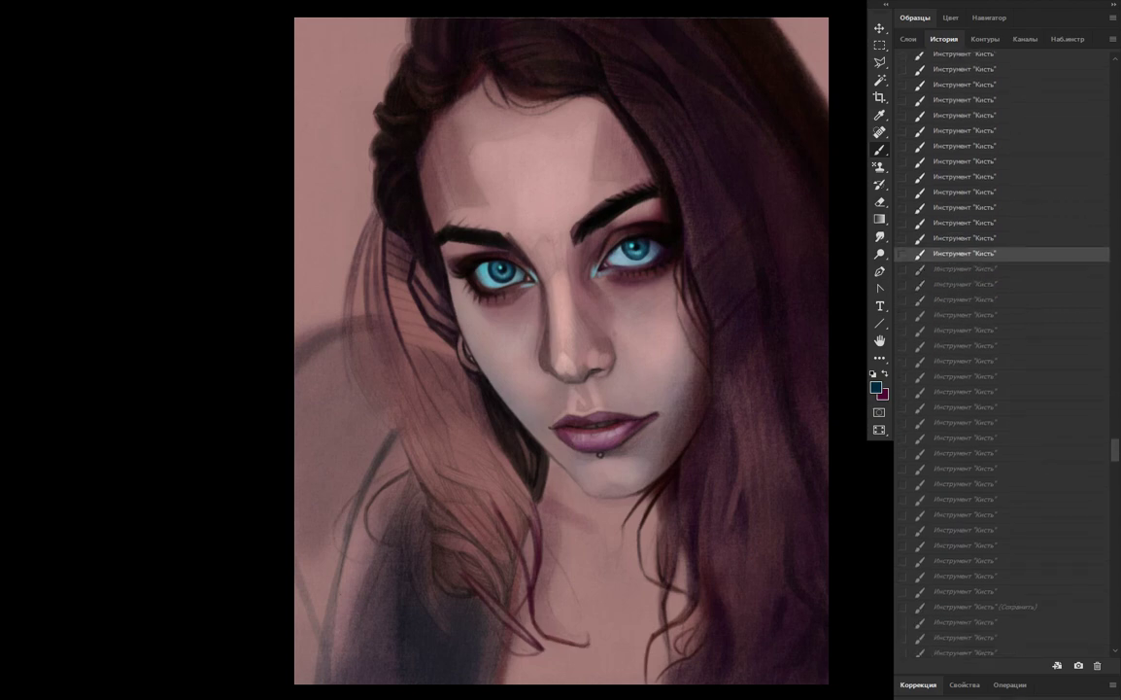
pyautogui.hotkey('ctrl', 'shift', 'z')
pyautogui.hotkey('ctrl', 'shift', 'z')
pyautogui.hotkey('ctrl', 'shift', 'z')
pyautogui.hotkey('ctrl', 'shift', 'z')
pyautogui.hotkey('ctrl', 'shift', 'z')
pyautogui.hotkey('ctrl', 'shift', 'z')
pyautogui.hotkey('ctrl', 'shift', 'z')
pyautogui.hotkey('ctrl', 'shift', 'z')
pyautogui.hotkey('ctrl', 'shift', 'z')
pyautogui.hotkey('ctrl', 'shift', 'z')
pyautogui.hotkey('ctrl', 'shift', 'z')
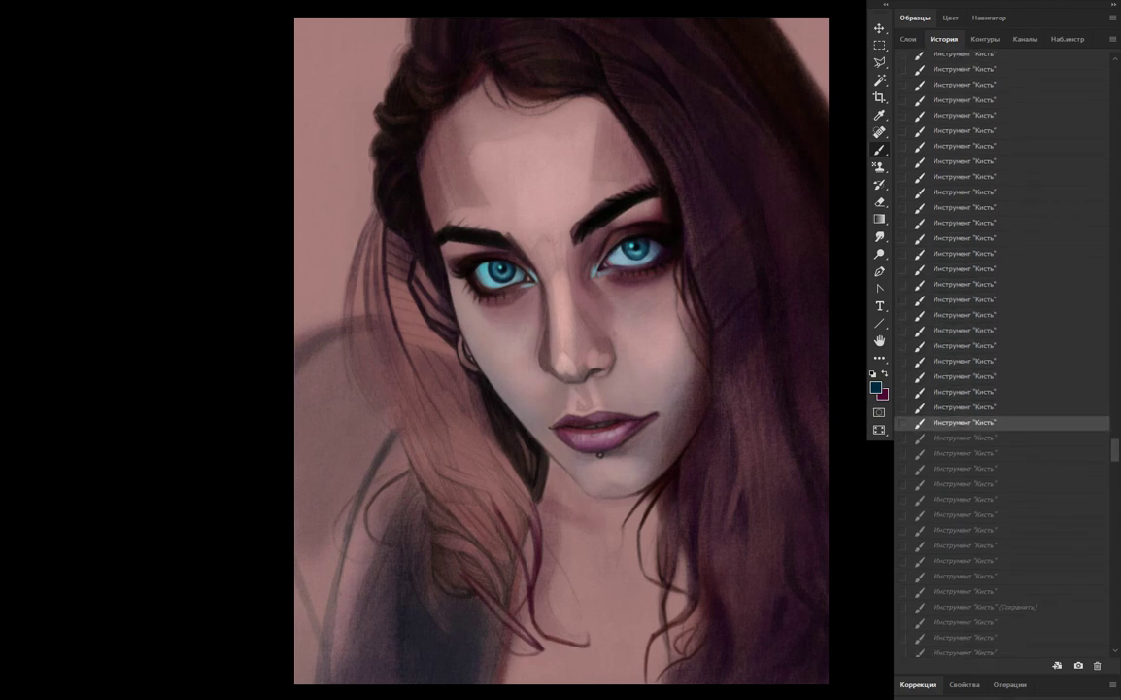
pyautogui.hotkey('ctrl', 'shift', 'z')
pyautogui.hotkey('ctrl', 'shift', 'z')
pyautogui.hotkey('ctrl', 'shift', 'z')
pyautogui.hotkey('ctrl', 'shift', 'z')
pyautogui.hotkey('ctrl', 'shift', 'z')
pyautogui.hotkey('ctrl', 'shift', 'z')
pyautogui.hotkey('ctrl', 'shift', 'z')
pyautogui.scroll(-5, 1001, 350)
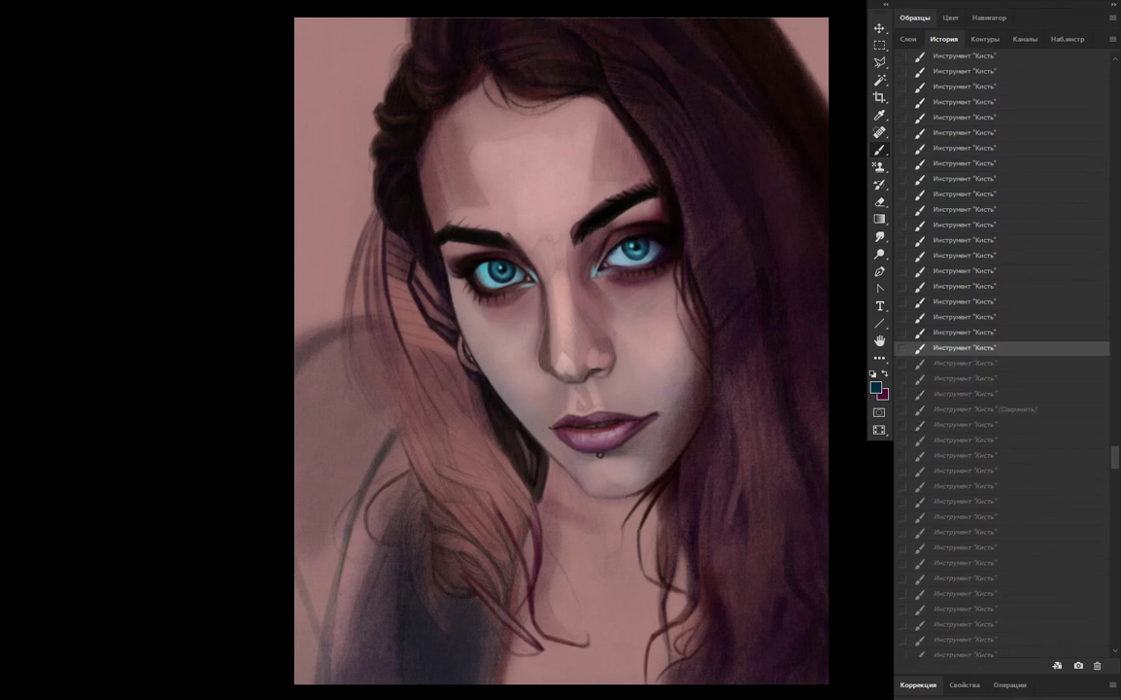
pyautogui.hotkey('ctrl', 'shift', 'z')
pyautogui.hotkey('ctrl', 'shift', 'z')
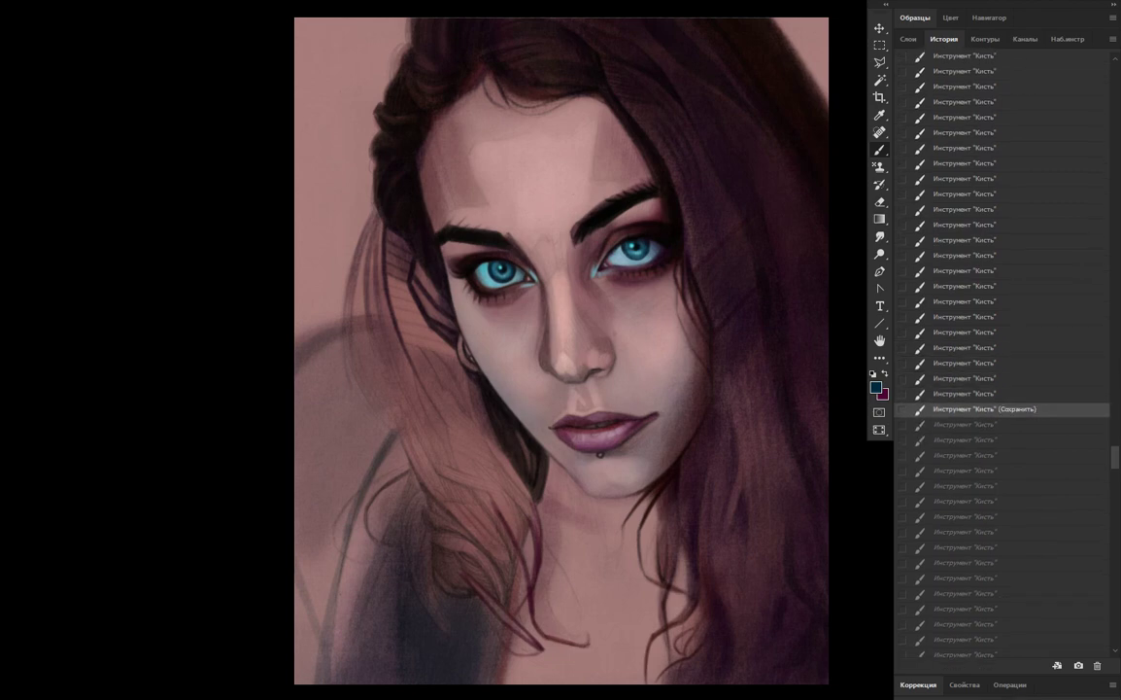
pyautogui.hotkey('ctrl', 'shift', 'z')
pyautogui.hotkey('ctrl', 'shift', 'z')
pyautogui.hotkey('ctrl', 'shift', 'z')
pyautogui.hotkey('ctrl', 'shift', 'z')
pyautogui.hotkey('ctrl', 'shift', 'z')
pyautogui.scroll(-7, 1001, 350)
pyautogui.hotkey('ctrl', 'shift', 'z')
pyautogui.hotkey('ctrl', 'shift', 'z')
pyautogui.hotkey('ctrl', 'shift', 'z')
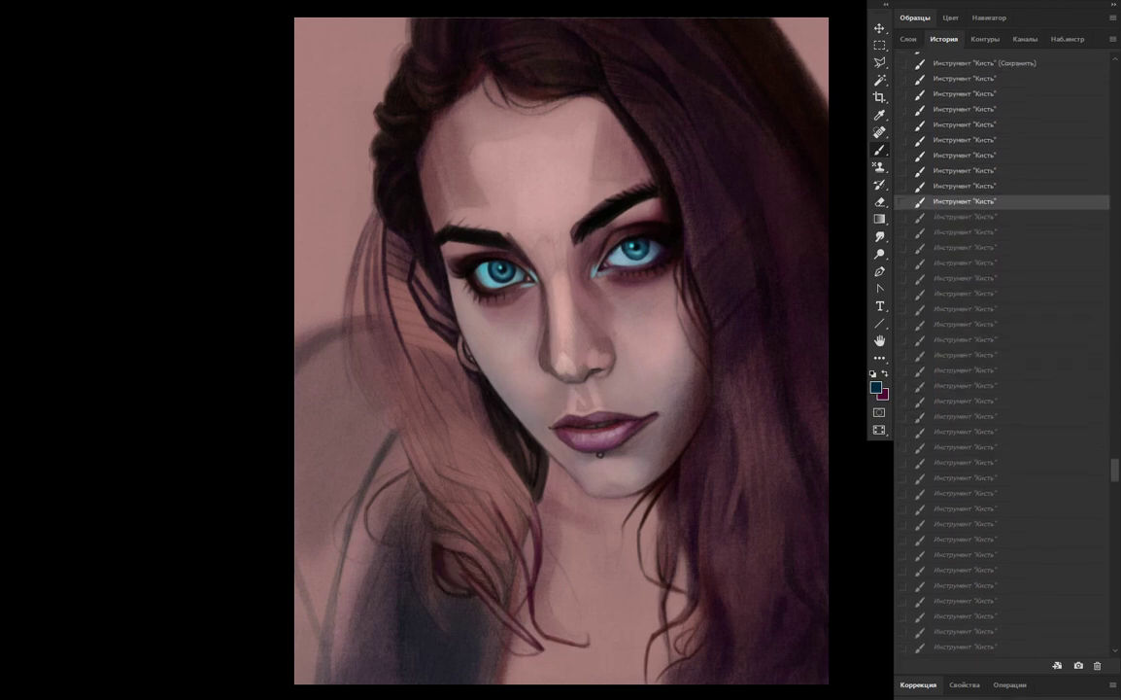
pyautogui.hotkey('ctrl', 'shift', 'z')
pyautogui.hotkey('ctrl', 'shift', 'z')
pyautogui.hotkey('ctrl', 'shift', 'z')
pyautogui.hotkey('ctrl', 'shift', 'z')
pyautogui.hotkey('ctrl', 'shift', 'z')
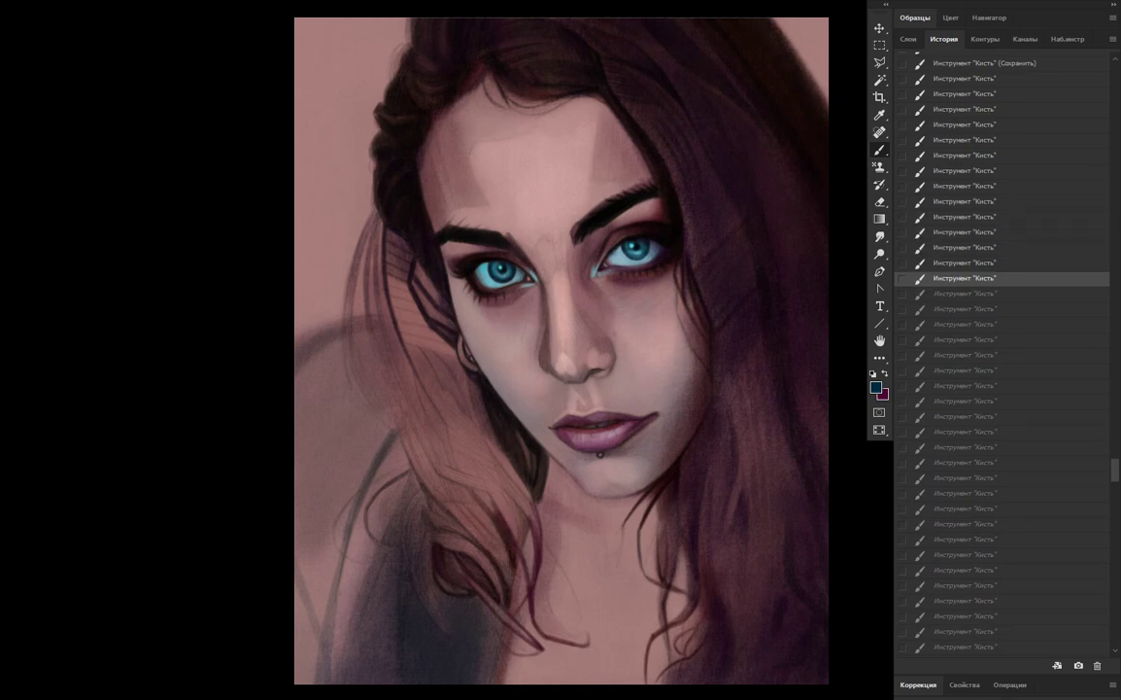
# Continue replaying brush strokes in small batches, restoring fine painted marks
pyautogui.hotkey('ctrl', 'shift', 'z')
pyautogui.hotkey('ctrl', 'shift', 'z')
pyautogui.hotkey('ctrl', 'shift', 'z')
pyautogui.hotkey('ctrl', 'shift', 'z')
pyautogui.hotkey('ctrl', 'shift', 'z')
pyautogui.hotkey('ctrl', 'shift', 'z')
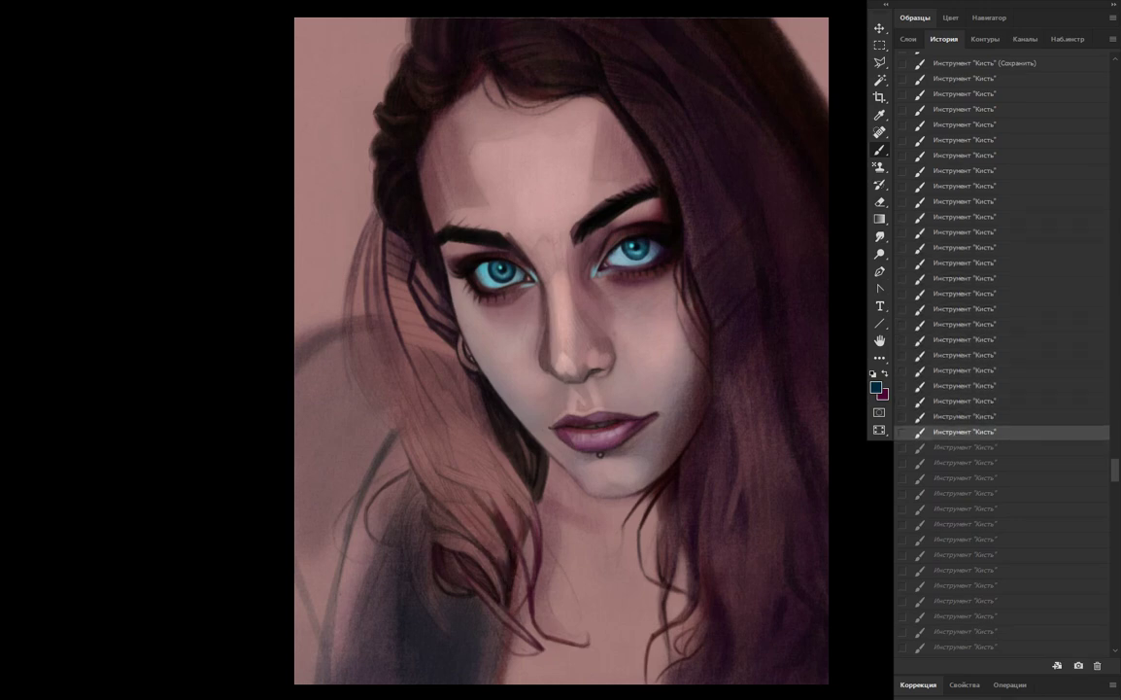
pyautogui.hotkey('ctrl', 'shift', 'z')
pyautogui.hotkey('ctrl', 'shift', 'z')
pyautogui.hotkey('ctrl', 'shift', 'z')
pyautogui.hotkey('ctrl', 'shift', 'z')
pyautogui.hotkey('ctrl', 'shift', 'z')
pyautogui.hotkey('ctrl', 'shift', 'z')
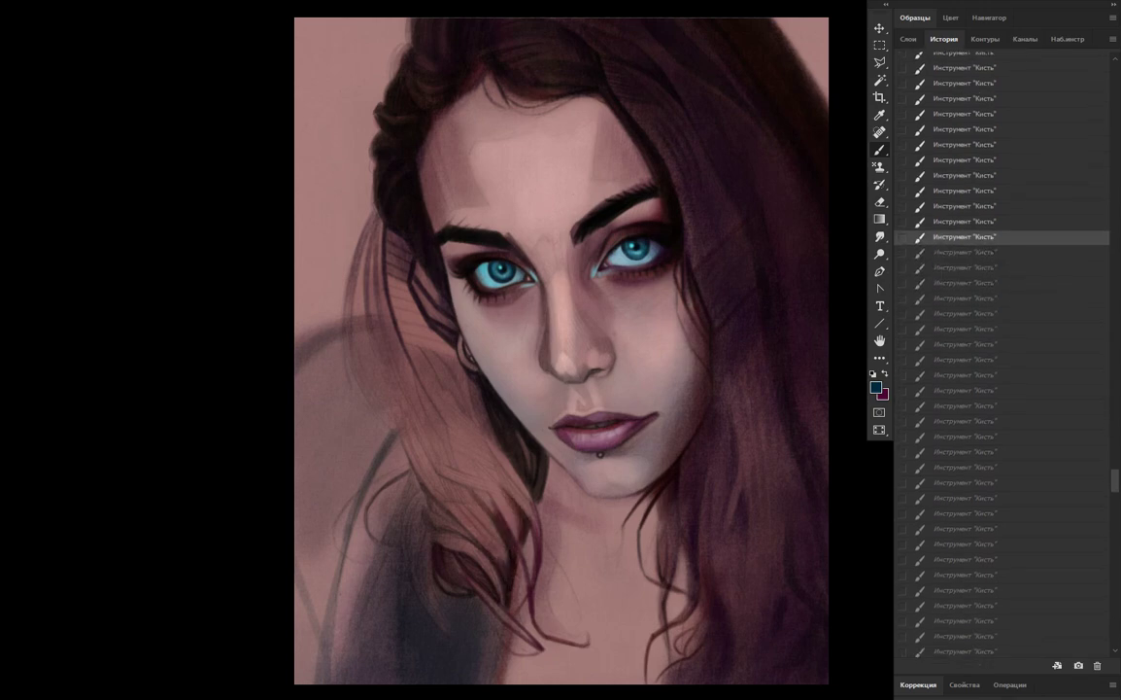
pyautogui.hotkey('ctrl', 'shift', 'z')
pyautogui.hotkey('ctrl', 'shift', 'z')
pyautogui.hotkey('ctrl', 'shift', 'z')
pyautogui.hotkey('ctrl', 'shift', 'z')
pyautogui.hotkey('ctrl', 'shift', 'z')
pyautogui.hotkey('ctrl', 'shift', 'z')
pyautogui.hotkey('ctrl', 'shift', 'z')
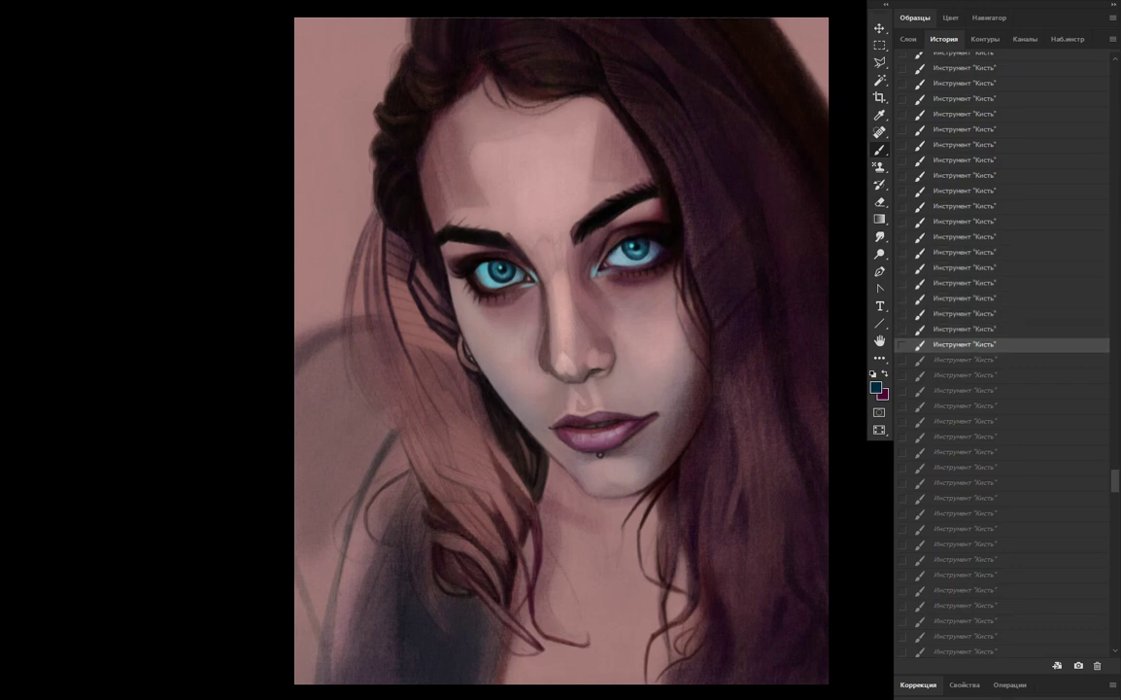
pyautogui.hotkey('ctrl', 'shift', 'z')
pyautogui.hotkey('ctrl', 'shift', 'z')
pyautogui.hotkey('ctrl', 'shift', 'z')
pyautogui.hotkey('ctrl', 'shift', 'z')
pyautogui.hotkey('ctrl', 'shift', 'z')
pyautogui.hotkey('ctrl', 'shift', 'z')
pyautogui.hotkey('ctrl', 'shift', 'z')
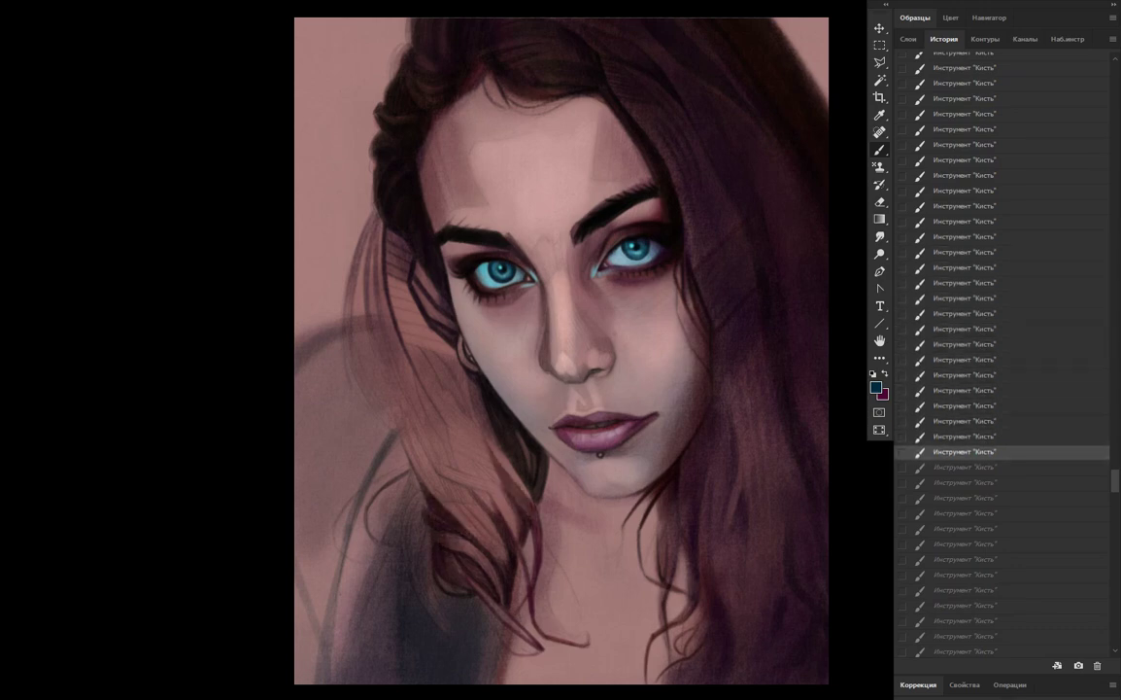
pyautogui.hotkey('ctrl', 'shift', 'z')
pyautogui.hotkey('ctrl', 'shift', 'z')
pyautogui.hotkey('ctrl', 'shift', 'z')
pyautogui.hotkey('ctrl', 'shift', 'z')
pyautogui.hotkey('ctrl', 'shift', 'z')
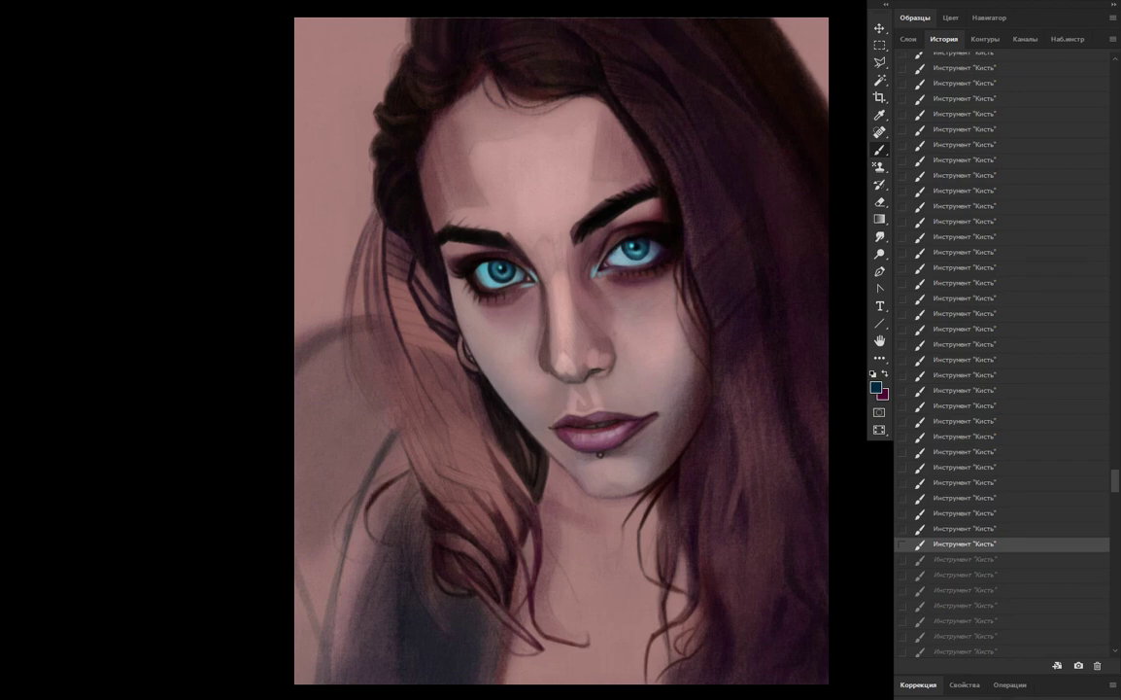
pyautogui.hotkey('ctrl', 'shift', 'z')
pyautogui.hotkey('ctrl', 'shift', 'z')
pyautogui.hotkey('ctrl', 'shift', 'z')
pyautogui.hotkey('ctrl', 'shift', 'z')
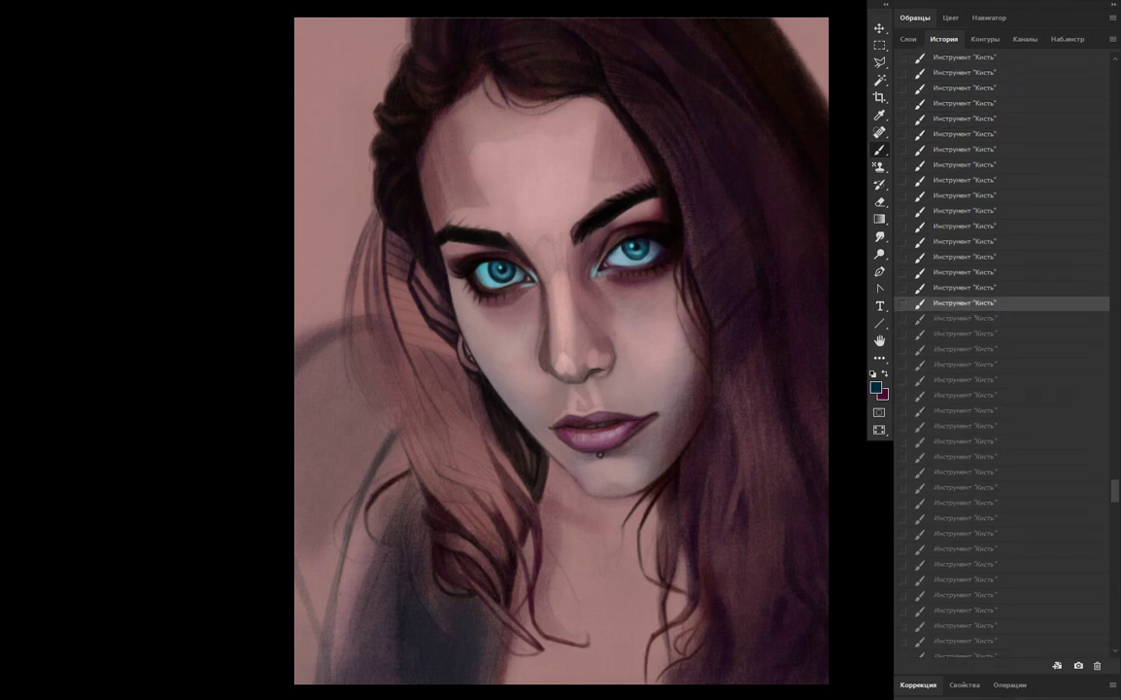
pyautogui.hotkey('ctrl', 'shift', 'z')
pyautogui.hotkey('ctrl', 'shift', 'z')
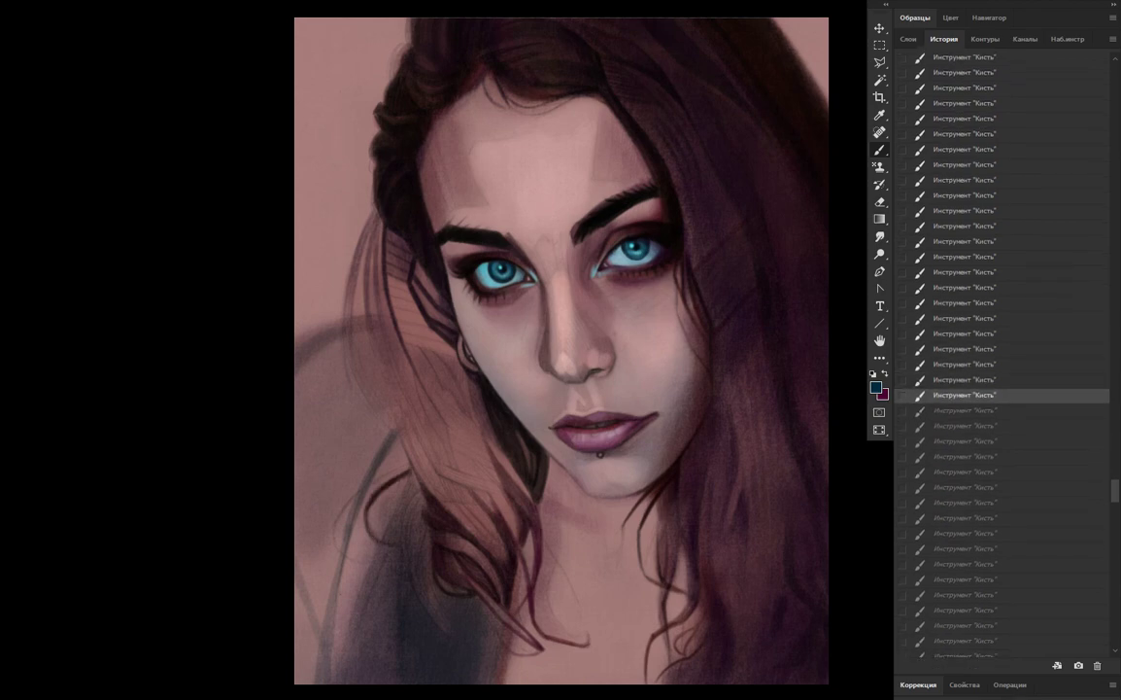
pyautogui.hotkey('ctrl', 'shift', 'z')
pyautogui.hotkey('ctrl', 'shift', 'z')
pyautogui.hotkey('ctrl', 'shift', 'z')
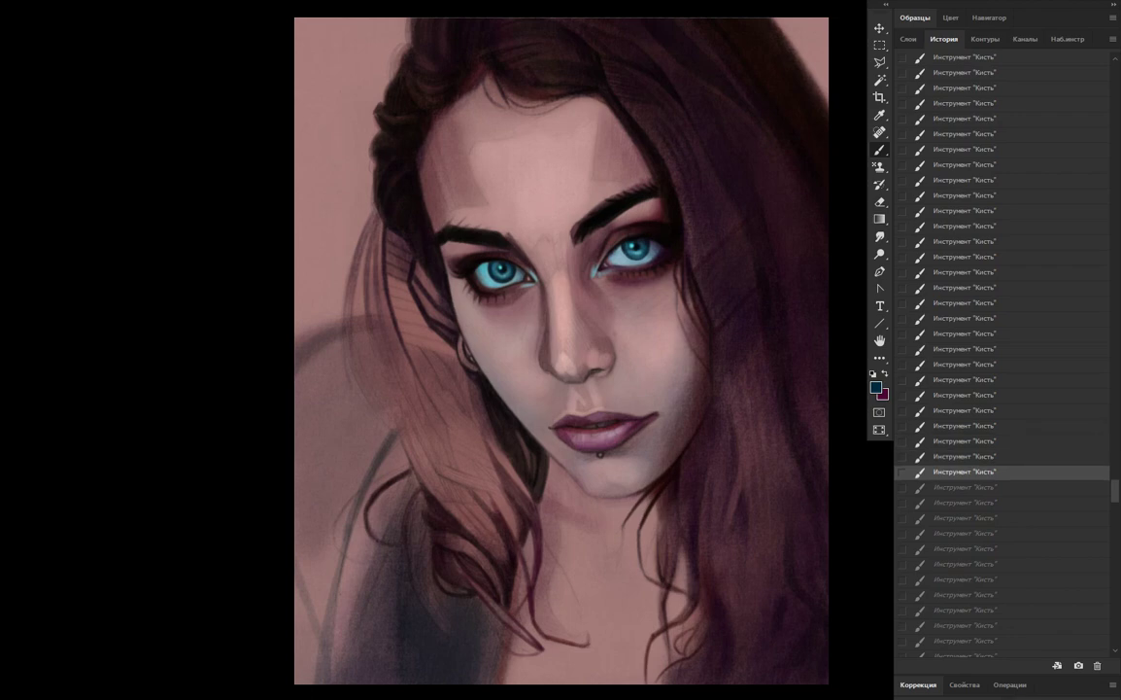
pyautogui.hotkey('ctrl', 'shift', 'z')
pyautogui.hotkey('ctrl', 'shift', 'z')
pyautogui.hotkey('ctrl', 'shift', 'z')
pyautogui.hotkey('ctrl', 'shift', 'z')
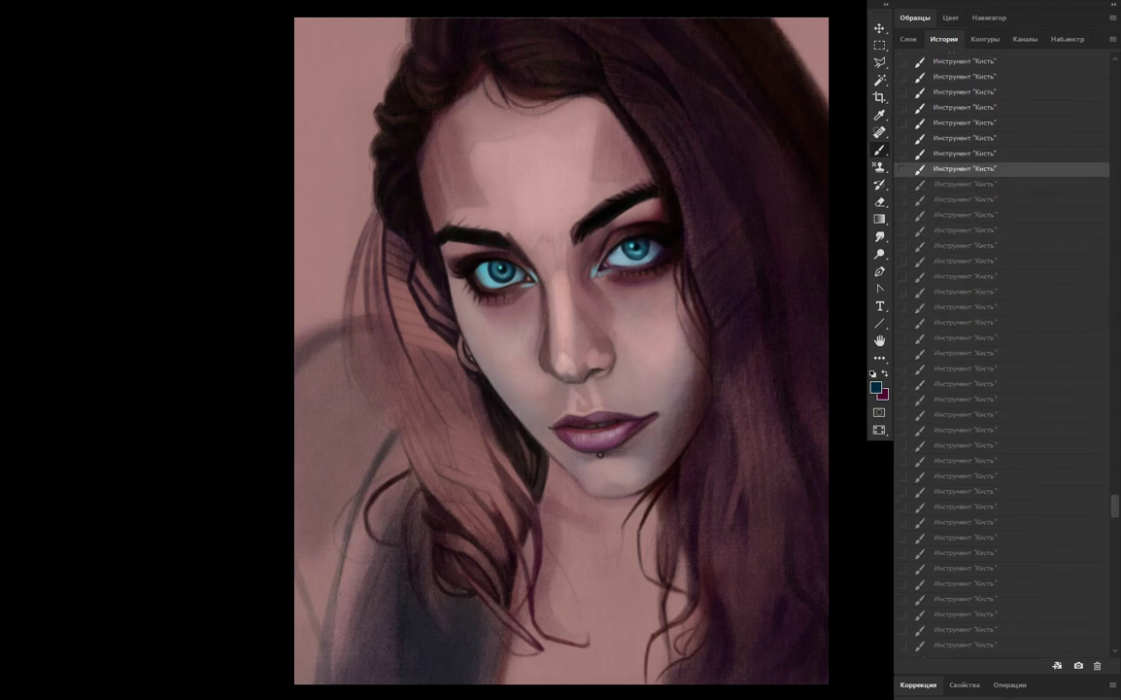
pyautogui.hotkey('ctrl', 'shift', 'z')
pyautogui.hotkey('ctrl', 'shift', 'z')
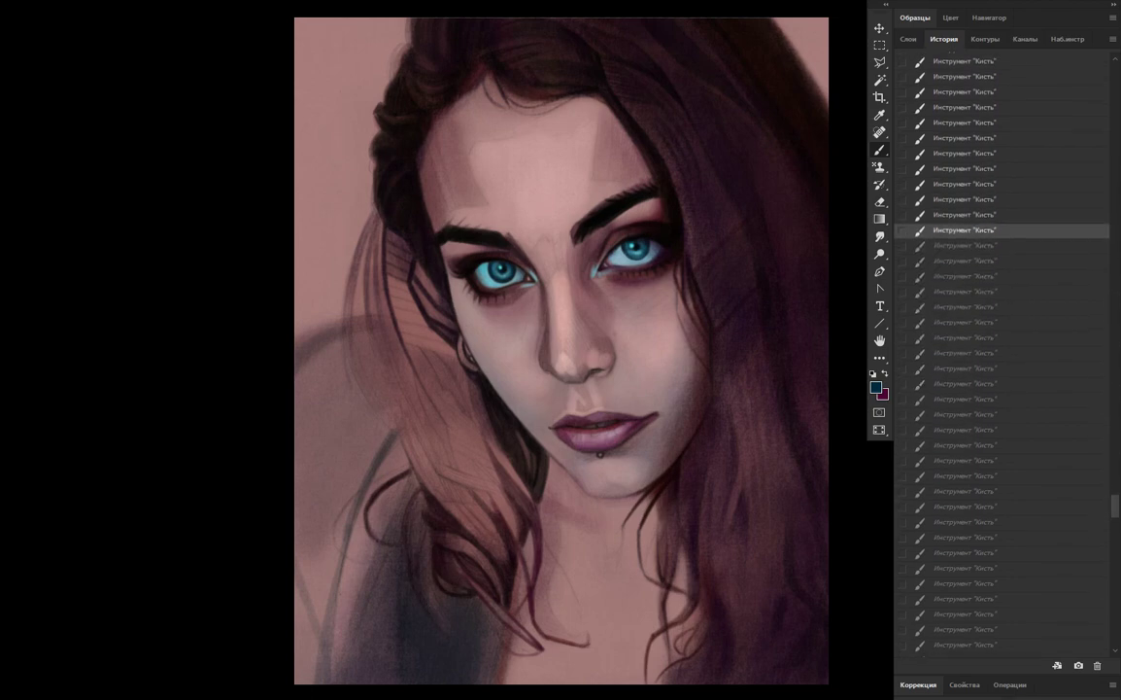
pyautogui.hotkey('ctrl', 'shift', 'z')
pyautogui.hotkey('ctrl', 'shift', 'z')
pyautogui.hotkey('ctrl', 'shift', 'z')
pyautogui.hotkey('ctrl', 'shift', 'z')
pyautogui.hotkey('ctrl', 'shift', 'z')
pyautogui.hotkey('ctrl', 'shift', 'z')
pyautogui.hotkey('ctrl', 'shift', 'z')
pyautogui.hotkey('ctrl', 'shift', 'z')
pyautogui.hotkey('ctrl', 'shift', 'z')
pyautogui.hotkey('ctrl', 'shift', 'z')
pyautogui.hotkey('ctrl', 'shift', 'z')
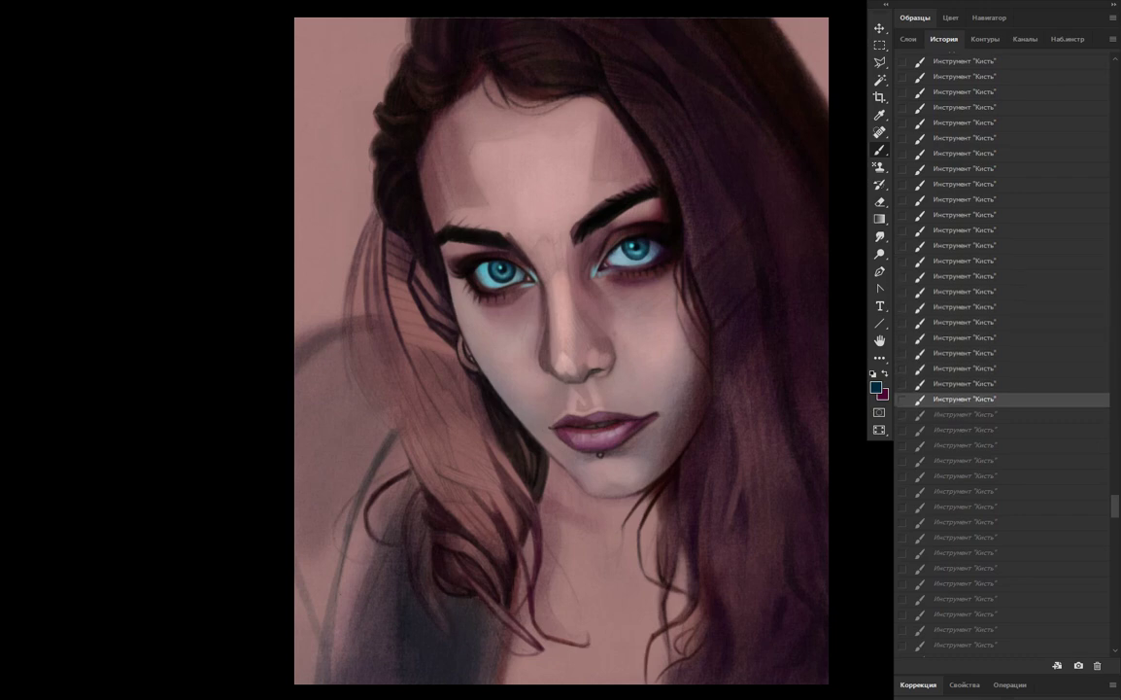
pyautogui.hotkey('ctrl', 'shift', 'z')
pyautogui.hotkey('ctrl', 'shift', 'z')
pyautogui.hotkey('ctrl', 'shift', 'z')
# Jump back roughly eleven to fourteen strokes to compare, then replay them again
pyautogui.hotkey('ctrl', 'shift', 'z')
pyautogui.hotkey('ctrl', 'shift', 'z')
pyautogui.hotkey('ctrl', 'shift', 'z')
pyautogui.hotkey('ctrl', 'shift', 'z')
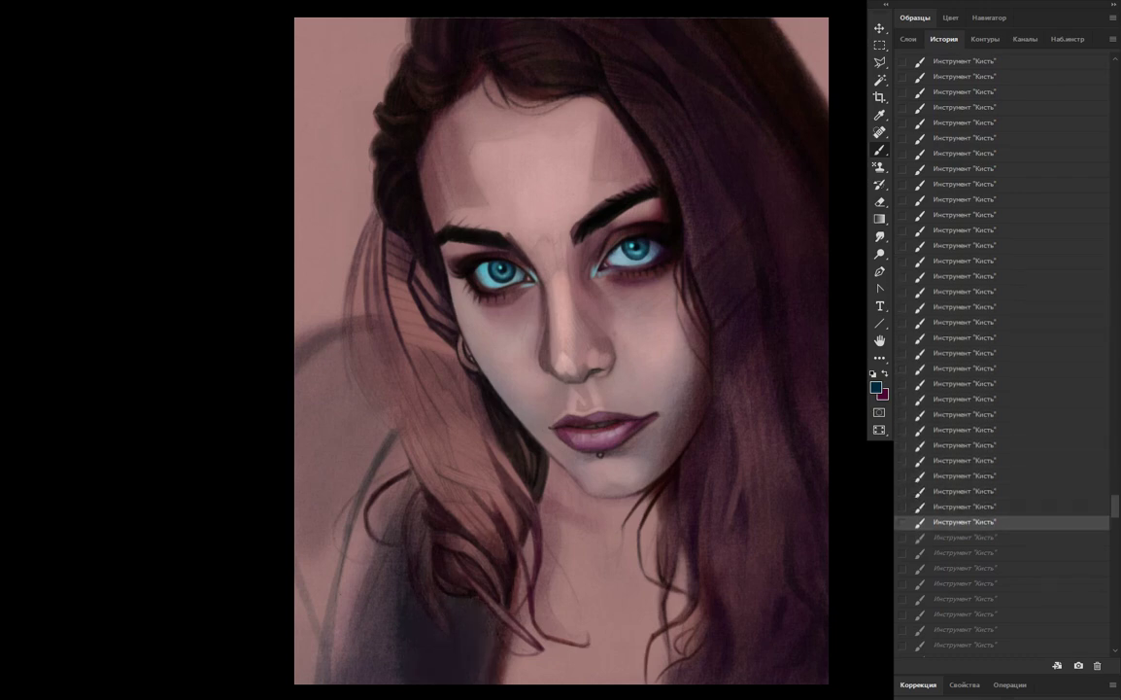
pyautogui.hotkey('ctrl', 'z')
pyautogui.hotkey('ctrl', 'z')
pyautogui.hotkey('ctrl', 'z')
pyautogui.hotkey('ctrl', 'z')
pyautogui.hotkey('ctrl', 'z')
pyautogui.hotkey('ctrl', 'z')
pyautogui.hotkey('ctrl', 'shift', 'z')
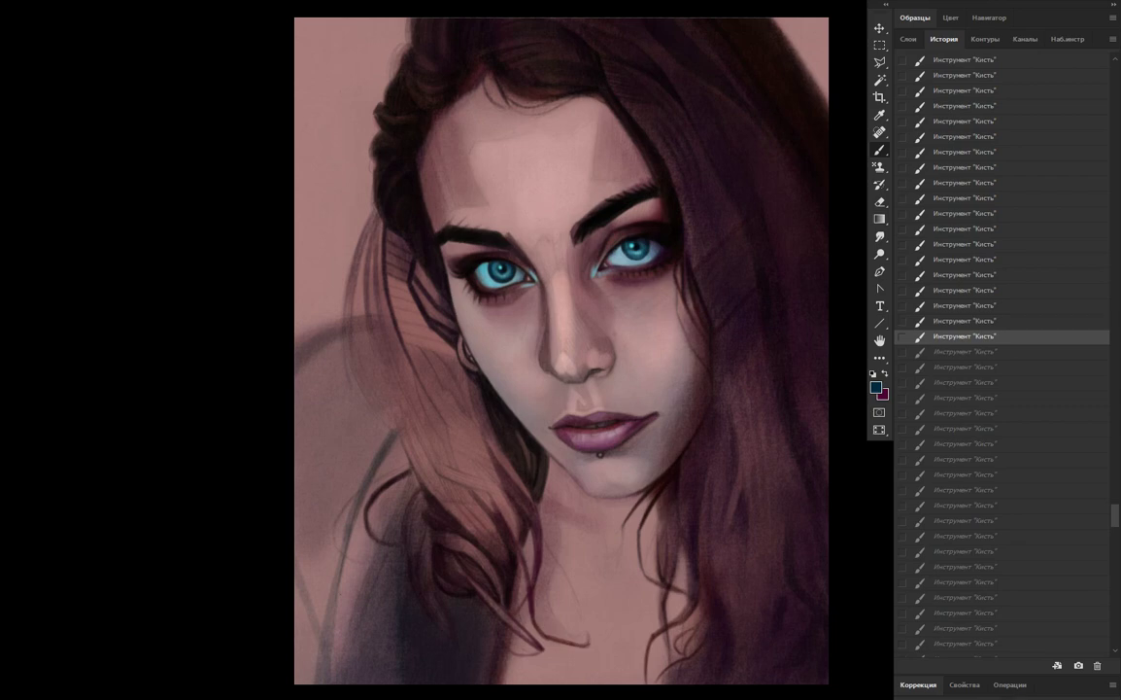
pyautogui.hotkey('ctrl', 'shift', 'z')
pyautogui.hotkey('ctrl', 'shift', 'z')
pyautogui.hotkey('ctrl', 'shift', 'z')
pyautogui.hotkey('ctrl', 'shift', 'z')
pyautogui.hotkey('ctrl', 'shift', 'z')
pyautogui.hotkey('ctrl', 'shift', 'z')
pyautogui.hotkey('ctrl', 'shift', 'z')
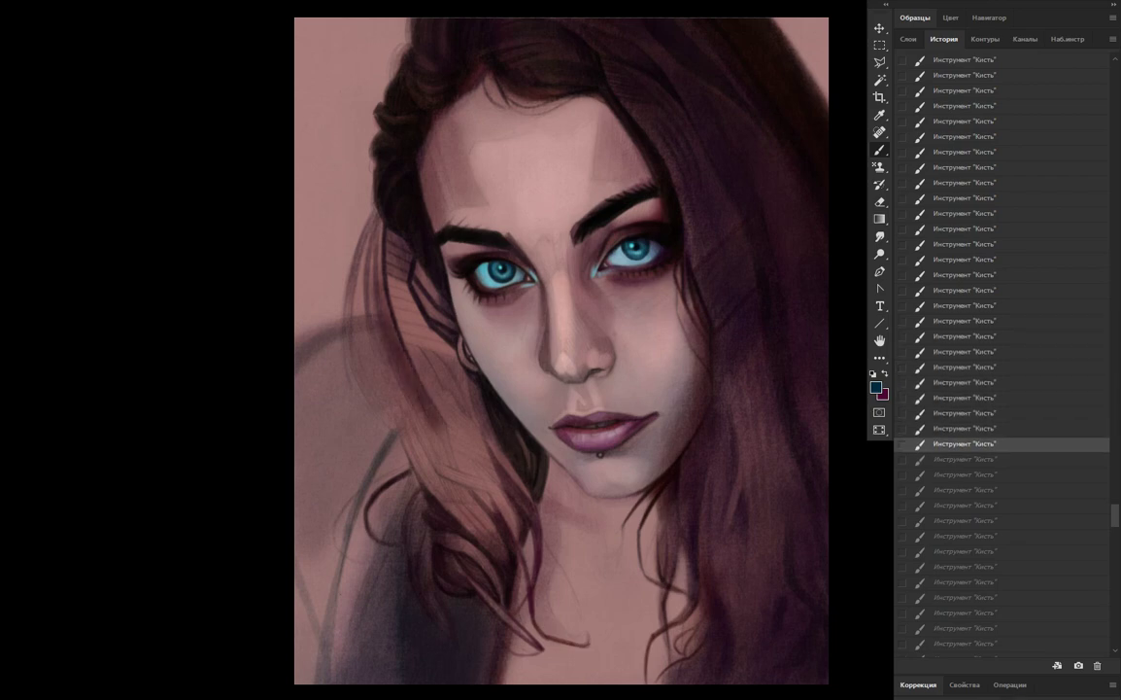
pyautogui.hotkey('ctrl', 'shift', 'z')
pyautogui.hotkey('ctrl', 'shift', 'z')
pyautogui.hotkey('ctrl', 'shift', 'z')
pyautogui.hotkey('ctrl', 'shift', 'z')
pyautogui.hotkey('ctrl', 'shift', 'z')
pyautogui.hotkey('ctrl', 'shift', 'z')
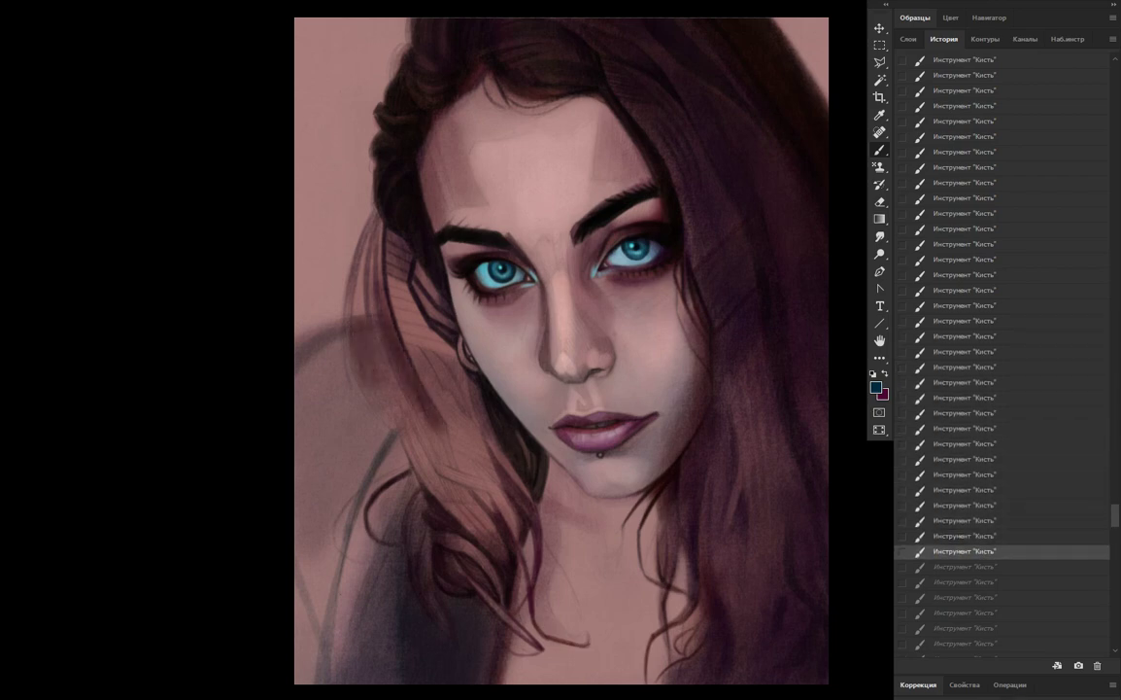
pyautogui.scroll(-4, 1001, 350)
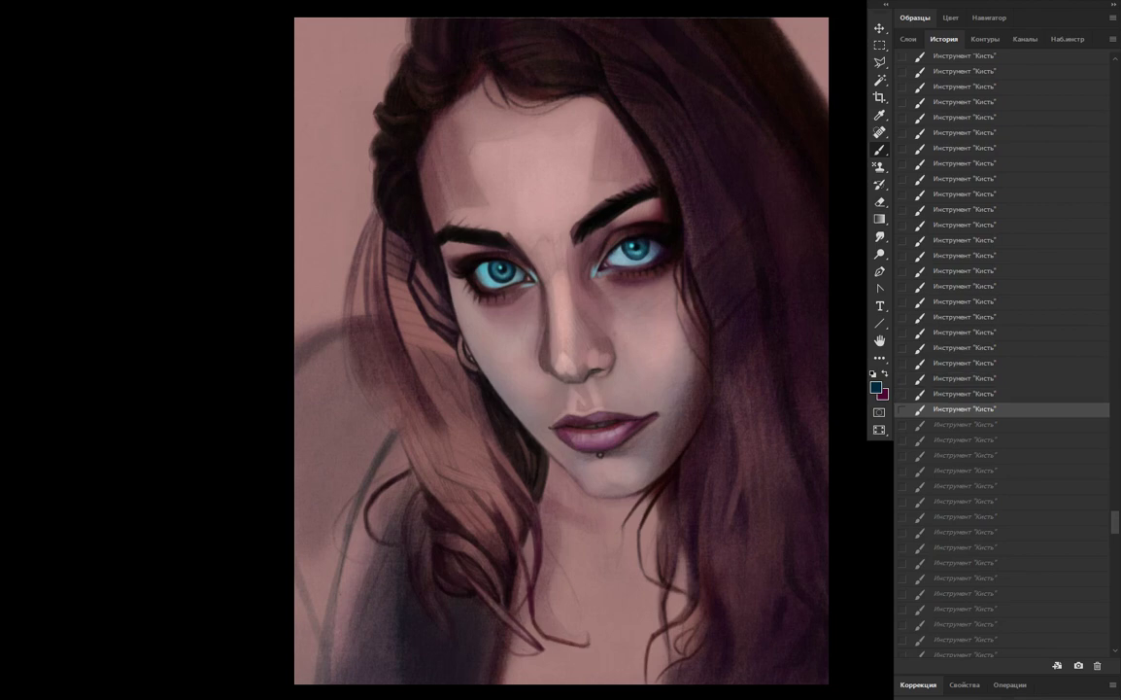
pyautogui.hotkey('ctrl', 'shift', 'z')
pyautogui.hotkey('ctrl', 'shift', 'z')
pyautogui.hotkey('ctrl', 'shift', 'z')
pyautogui.hotkey('ctrl', 'shift', 'z')
pyautogui.hotkey('ctrl', 'shift', 'z')
pyautogui.hotkey('ctrl', 'shift', 'z')
pyautogui.hotkey('ctrl', 'shift', 'z')
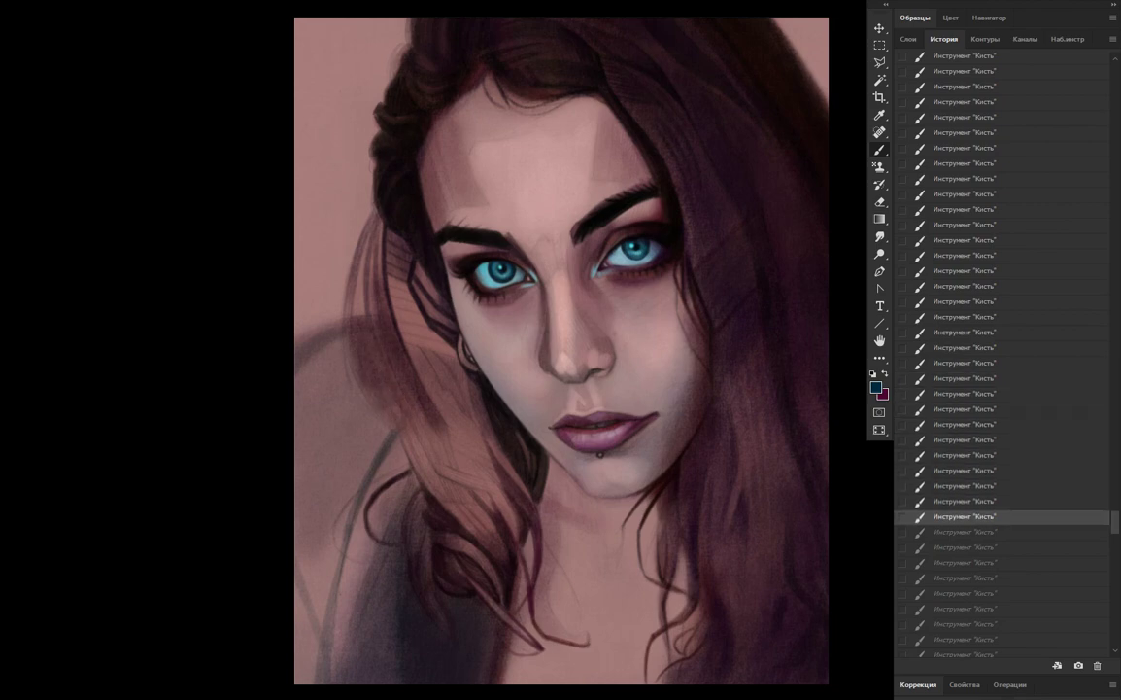
pyautogui.hotkey('ctrl', 'alt', 'z')
pyautogui.hotkey('ctrl', 'alt', 'z')
pyautogui.hotkey('ctrl', 'alt', 'z')
pyautogui.hotkey('ctrl', 'shift', 'z')
pyautogui.hotkey('ctrl', 'shift', 'z')
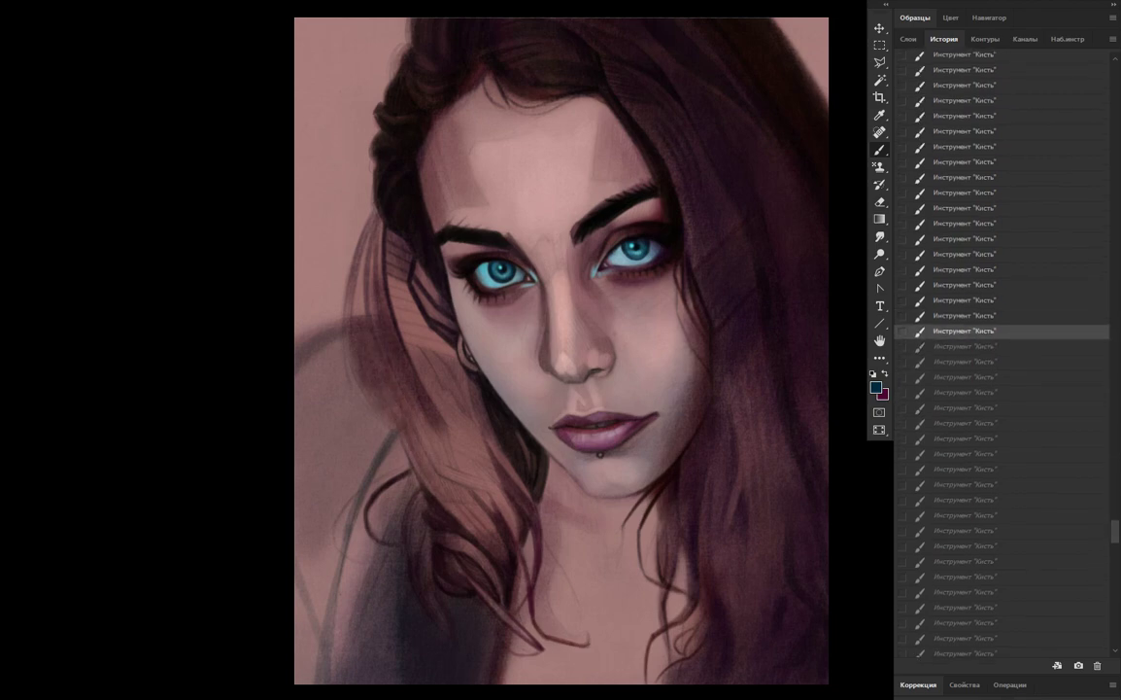
pyautogui.hotkey('ctrl', 'shift', 'z')
pyautogui.hotkey('ctrl', 'shift', 'z')
pyautogui.hotkey('ctrl', 'shift', 'z')
pyautogui.hotkey('ctrl', 'shift', 'z')
pyautogui.hotkey('ctrl', 'shift', 'z')
pyautogui.hotkey('ctrl', 'shift', 'z')
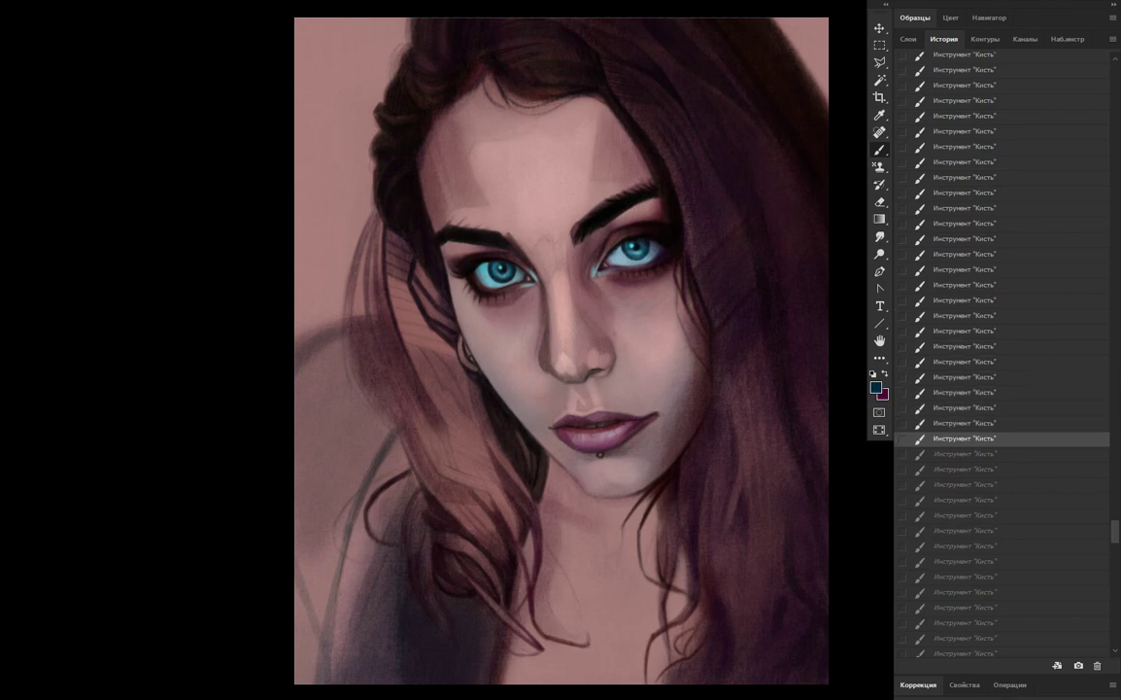
pyautogui.hotkey('ctrl', 'shift', 'z')
pyautogui.hotkey('ctrl', 'shift', 'z')
pyautogui.hotkey('ctrl', 'shift', 'z')
# Replay the next batches of strokes until wavy plum hair frames the shaded face and neck
pyautogui.hotkey('ctrl', 'shift', 'z')
pyautogui.hotkey('ctrl', 'shift', 'z')
pyautogui.hotkey('ctrl', 'shift', 'z')
pyautogui.hotkey('ctrl', 'alt', 'z')
pyautogui.hotkey('ctrl', 'alt', 'z')
pyautogui.hotkey('ctrl', 'alt', 'z')
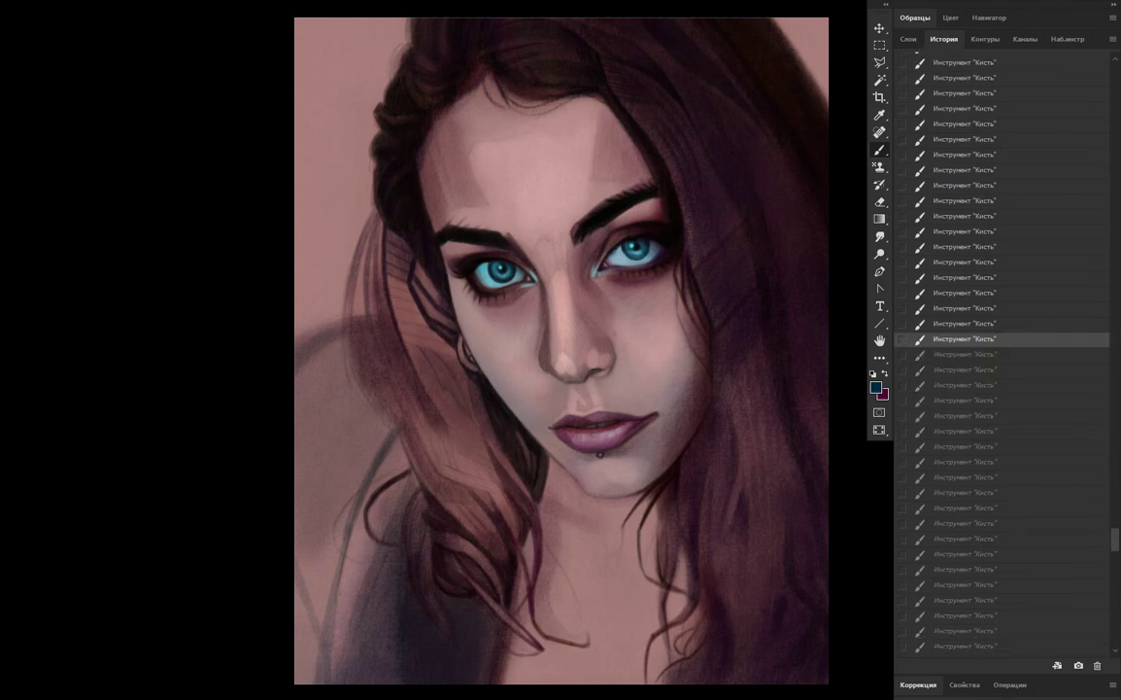
pyautogui.hotkey('ctrl', 'shift', 'z')
pyautogui.hotkey('ctrl', 'shift', 'z')
pyautogui.hotkey('ctrl', 'shift', 'z')
pyautogui.hotkey('ctrl', 'shift', 'z')
pyautogui.hotkey('ctrl', 'shift', 'z')
pyautogui.hotkey('ctrl', 'shift', 'z')
pyautogui.hotkey('ctrl', 'shift', 'z')
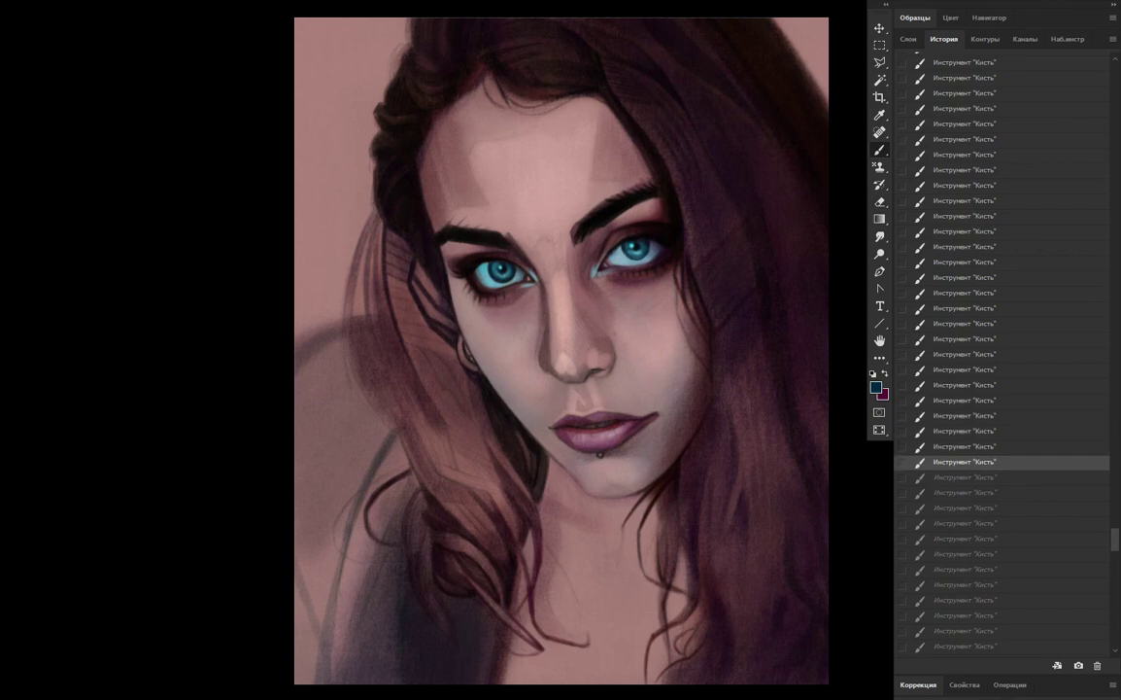
pyautogui.hotkey('ctrl', 'shift', 'z')
pyautogui.hotkey('ctrl', 'shift', 'z')
pyautogui.hotkey('ctrl', 'shift', 'z')
pyautogui.hotkey('ctrl', 'shift', 'z')
pyautogui.hotkey('ctrl', 'shift', 'z')
pyautogui.hotkey('ctrl', 'shift', 'z')
pyautogui.hotkey('ctrl', 'shift', 'z')
pyautogui.hotkey('ctrl', 'shift', 'z')
pyautogui.hotkey('ctrl', 'shift', 'z')
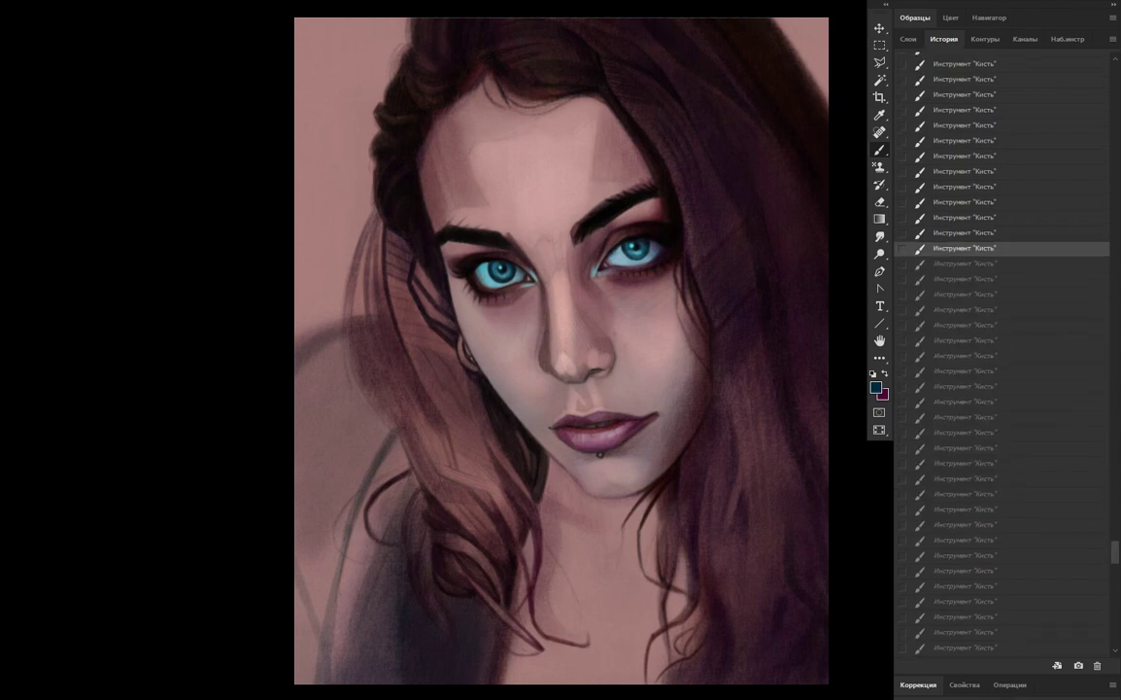
pyautogui.hotkey('ctrl', 'shift', 'z')
pyautogui.hotkey('ctrl', 'shift', 'z')
pyautogui.hotkey('ctrl', 'shift', 'z')
pyautogui.hotkey('ctrl', 'shift', 'z')
pyautogui.hotkey('ctrl', 'shift', 'z')
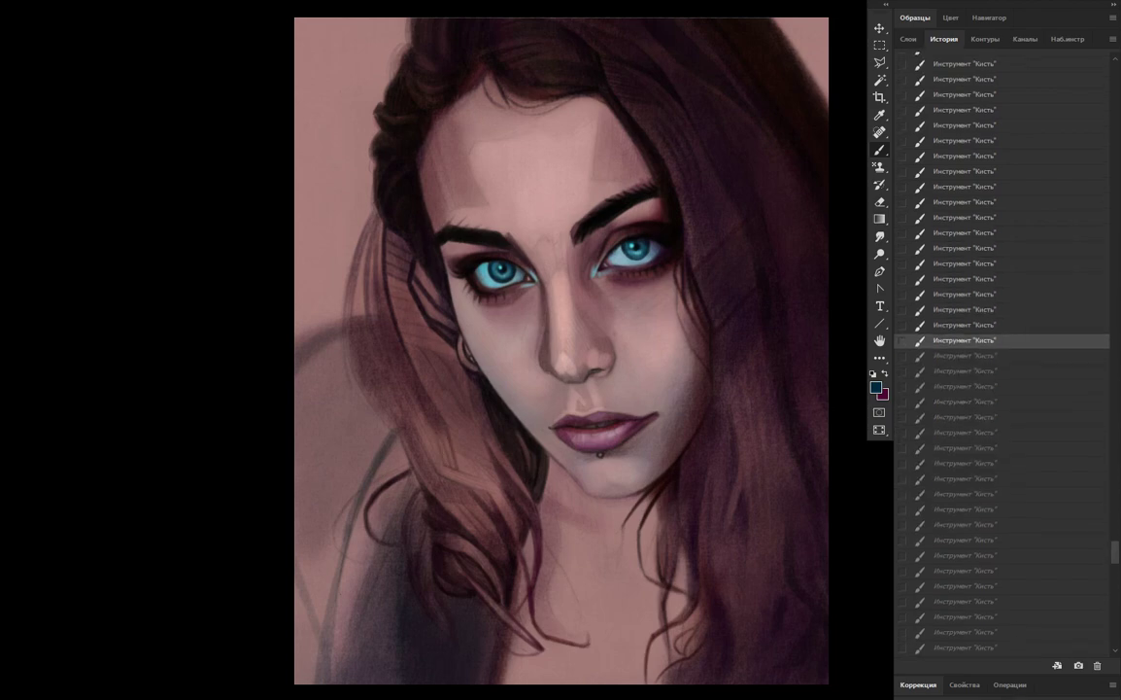
pyautogui.hotkey('ctrl', 'shift', 'z')
pyautogui.hotkey('ctrl', 'shift', 'z')
pyautogui.hotkey('ctrl', 'shift', 'z')
pyautogui.hotkey('ctrl', 'shift', 'z')
pyautogui.hotkey('ctrl', 'shift', 'z')
pyautogui.hotkey('ctrl', 'shift', 'z')
pyautogui.hotkey('ctrl', 'shift', 'z')
pyautogui.hotkey('ctrl', 'shift', 'z')
pyautogui.hotkey('ctrl', 'shift', 'z')
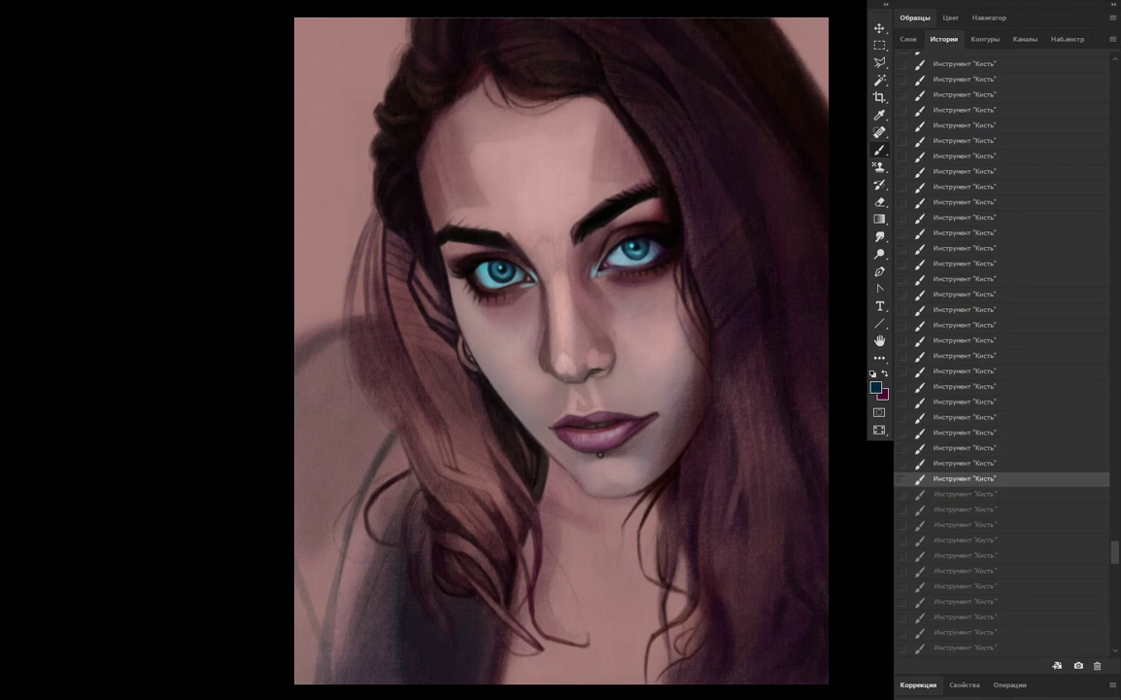
pyautogui.hotkey('ctrl', 'shift', 'z')
pyautogui.hotkey('ctrl', 'shift', 'z')
pyautogui.hotkey('ctrl', 'shift', 'z')
pyautogui.hotkey('ctrl', 'shift', 'z')
pyautogui.hotkey('ctrl', 'shift', 'z')
pyautogui.scroll(-5, 1001, 349)
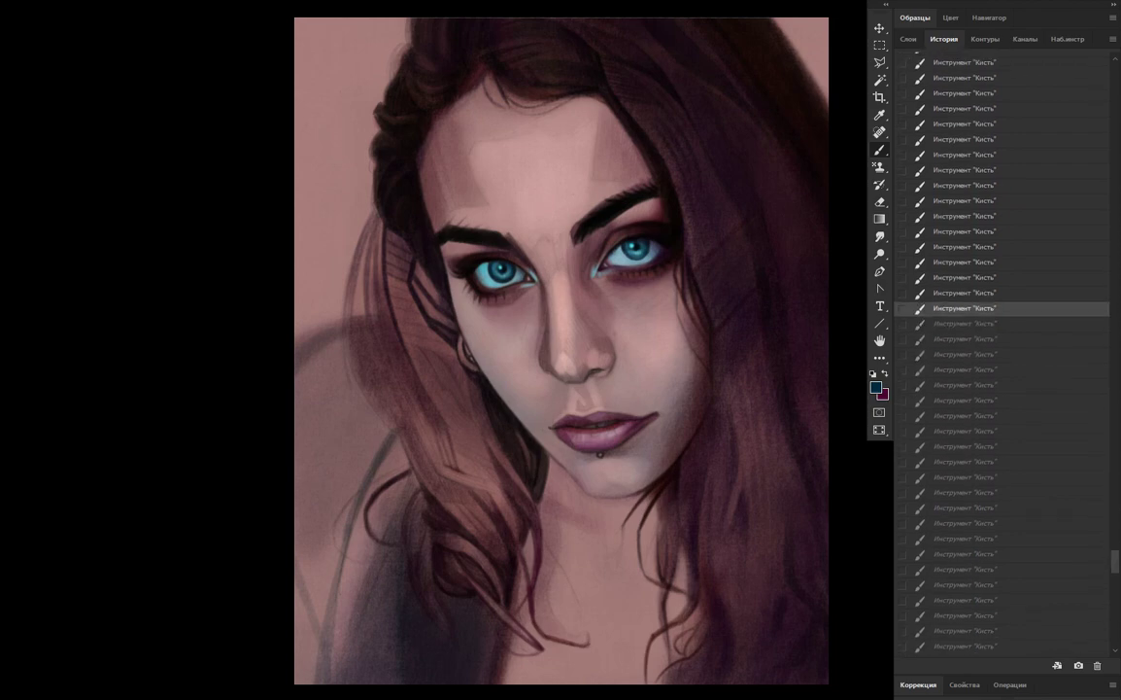
pyautogui.hotkey('ctrl', 'shift', 'z')
pyautogui.hotkey('ctrl', 'shift', 'z')
pyautogui.hotkey('ctrl', 'shift', 'z')
pyautogui.hotkey('ctrl', 'shift', 'z')
pyautogui.hotkey('ctrl', 'shift', 'z')
pyautogui.hotkey('ctrl', 'shift', 'z')
pyautogui.hotkey('ctrl', 'shift', 'z')
pyautogui.hotkey('ctrl', 'shift', 'z')
pyautogui.hotkey('ctrl', 'shift', 'z')
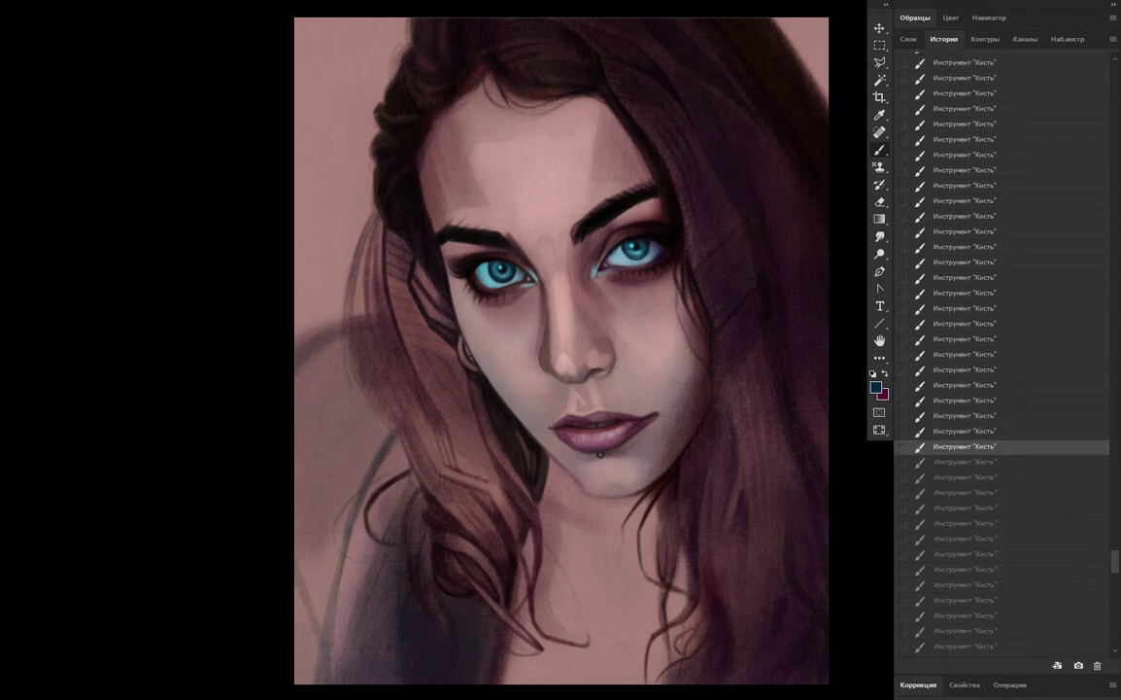
pyautogui.hotkey('ctrl', 'shift', 'z')
pyautogui.hotkey('ctrl', 'shift', 'z')
# Replay further strokes, stepping back about twenty-two and fourteen strokes to compare
pyautogui.hotkey('ctrl', 'shift', 'z')
pyautogui.hotkey('ctrl', 'shift', 'z')
pyautogui.scroll(-5, 1001, 350)
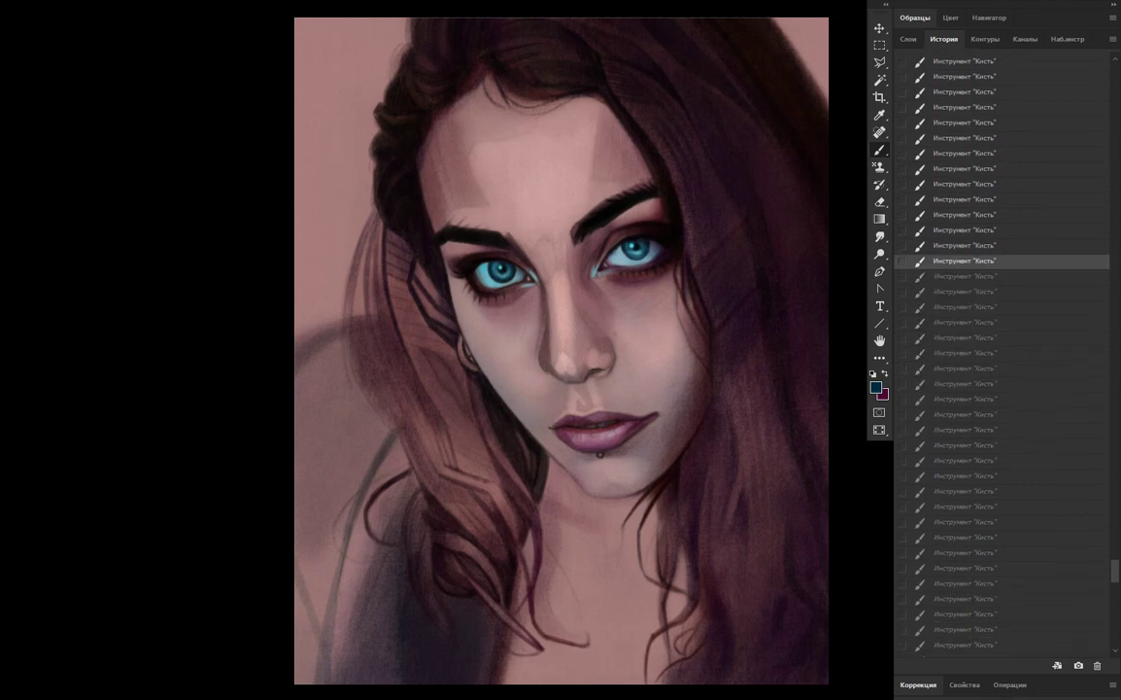
pyautogui.hotkey('ctrl', 'shift', 'z')
pyautogui.hotkey('ctrl', 'shift', 'z')
pyautogui.hotkey('ctrl', 'shift', 'z')
pyautogui.hotkey('ctrl', 'shift', 'z')
pyautogui.hotkey('ctrl', 'shift', 'z')
pyautogui.hotkey('ctrl', 'shift', 'z')
pyautogui.hotkey('ctrl', 'shift', 'z')
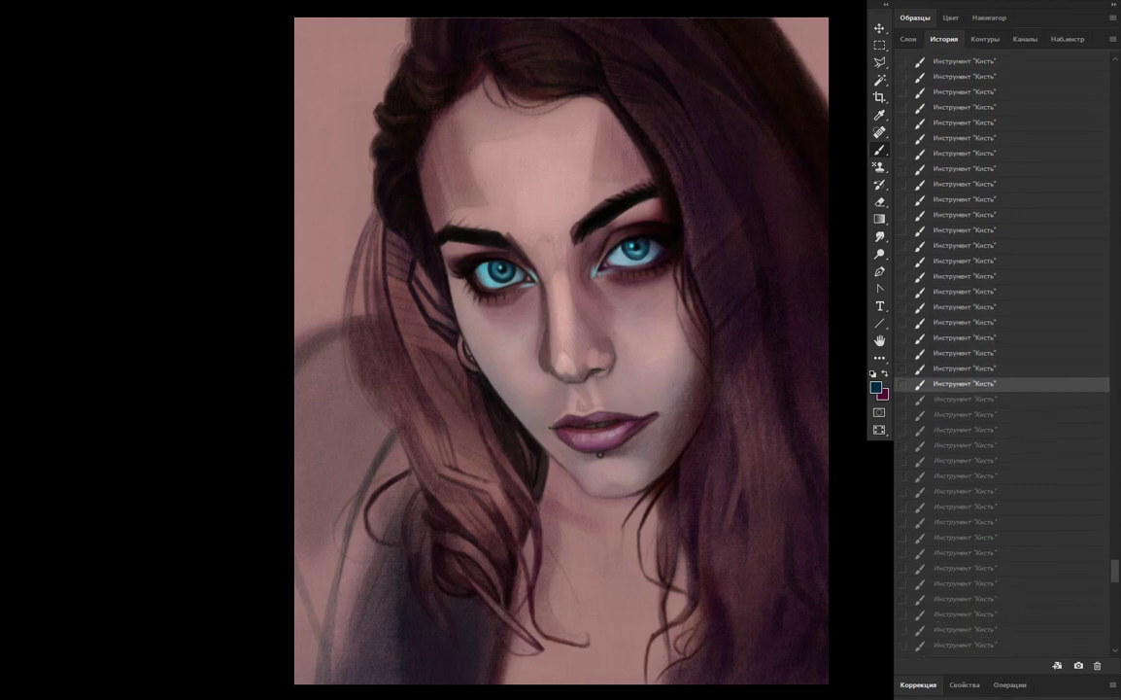
pyautogui.hotkey('ctrl', 'shift', 'z')
pyautogui.hotkey('ctrl', 'shift', 'z')
pyautogui.hotkey('ctrl', 'shift', 'z')
pyautogui.hotkey('ctrl', 'shift', 'z')
pyautogui.hotkey('ctrl', 'shift', 'z')
pyautogui.hotkey('ctrl', 'shift', 'z')
pyautogui.hotkey('ctrl', 'shift', 'z')
pyautogui.hotkey('ctrl', 'shift', 'z')
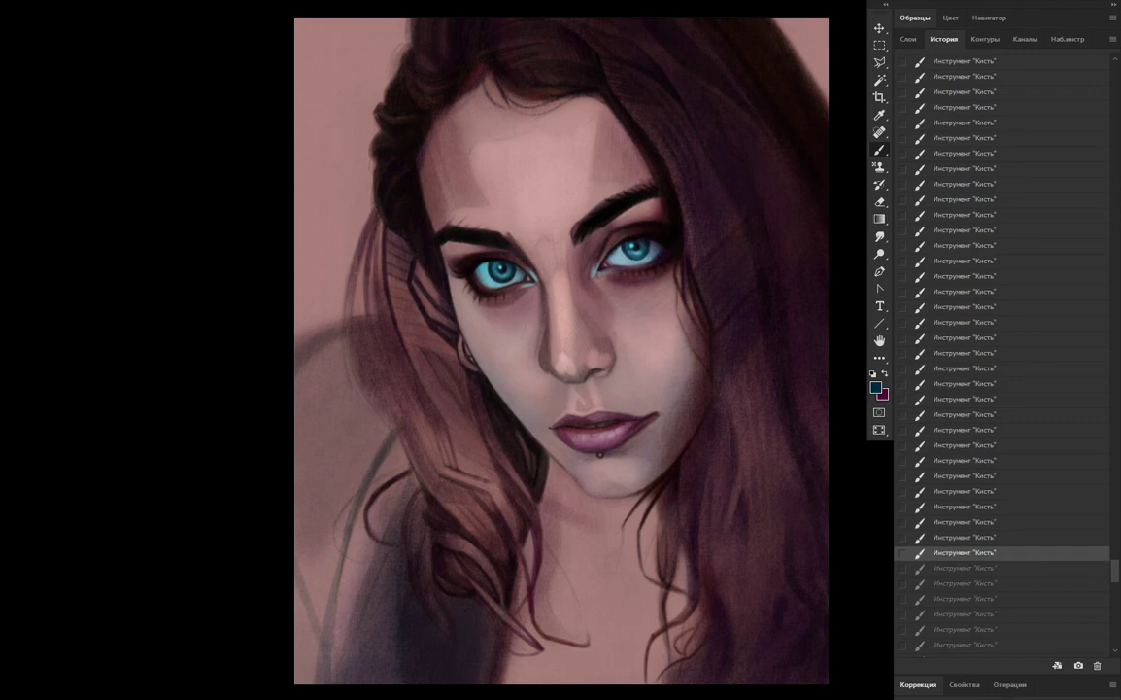
pyautogui.hotkey('ctrl', 'shift', 'z')
pyautogui.hotkey('ctrl', 'shift', 'z')
pyautogui.hotkey('ctrl', 'shift', 'z')
pyautogui.hotkey('ctrl', 'z')
pyautogui.hotkey('ctrl', 'z')
pyautogui.hotkey('ctrl', 'z')
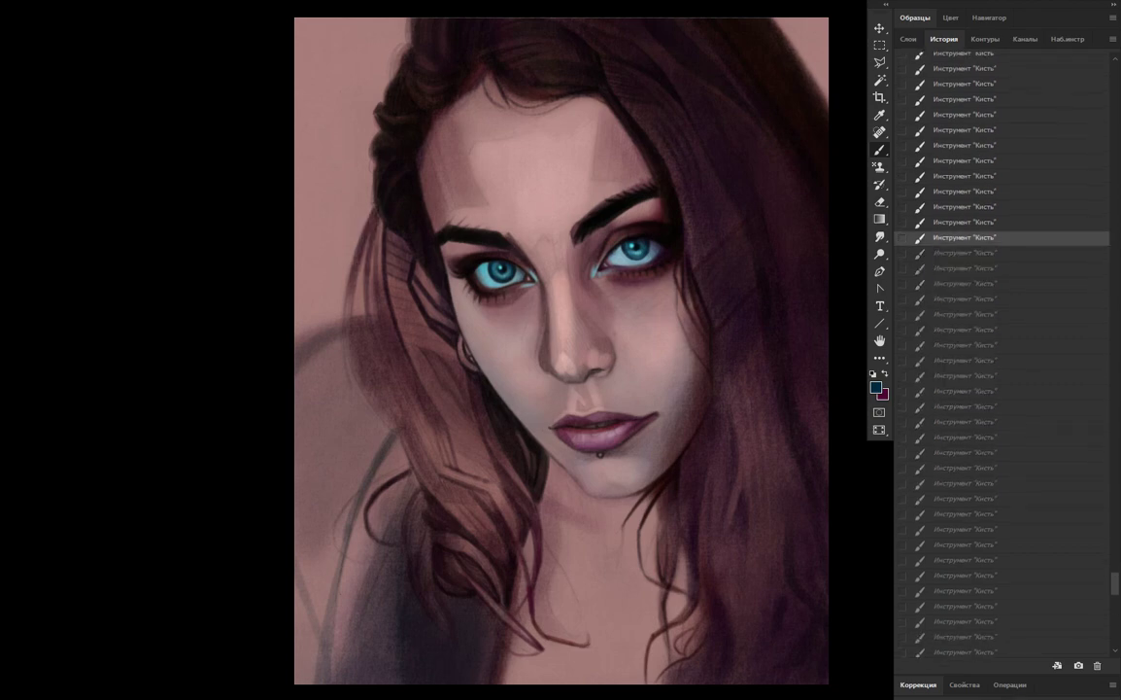
pyautogui.hotkey('ctrl', 'shift', 'z')
pyautogui.hotkey('ctrl', 'shift', 'z')
pyautogui.hotkey('ctrl', 'shift', 'z')
pyautogui.hotkey('ctrl', 'shift', 'z')
pyautogui.hotkey('ctrl', 'shift', 'z')
pyautogui.hotkey('ctrl', 'shift', 'z')
pyautogui.hotkey('ctrl', 'shift', 'z')
pyautogui.hotkey('ctrl', 'shift', 'z')
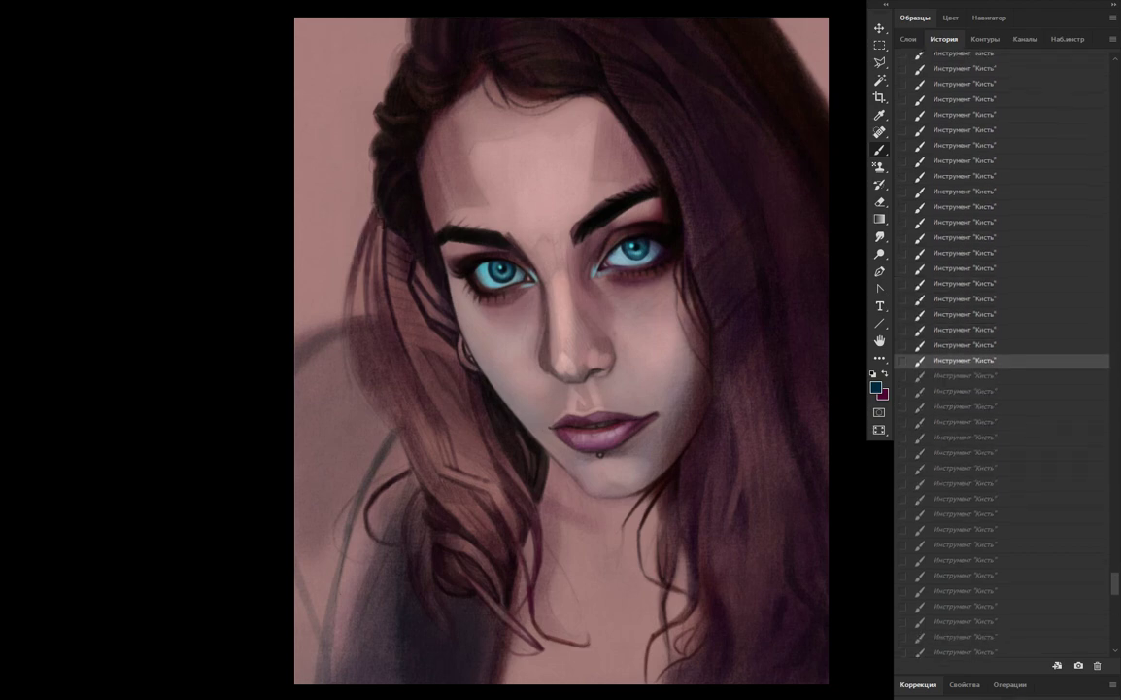
pyautogui.hotkey('ctrl', 'shift', 'z')
pyautogui.hotkey('ctrl', 'shift', 'z')
pyautogui.hotkey('ctrl', 'shift', 'z')
pyautogui.hotkey('ctrl', 'shift', 'z')
pyautogui.hotkey('ctrl', 'shift', 'z')
pyautogui.hotkey('ctrl', 'shift', 'z')
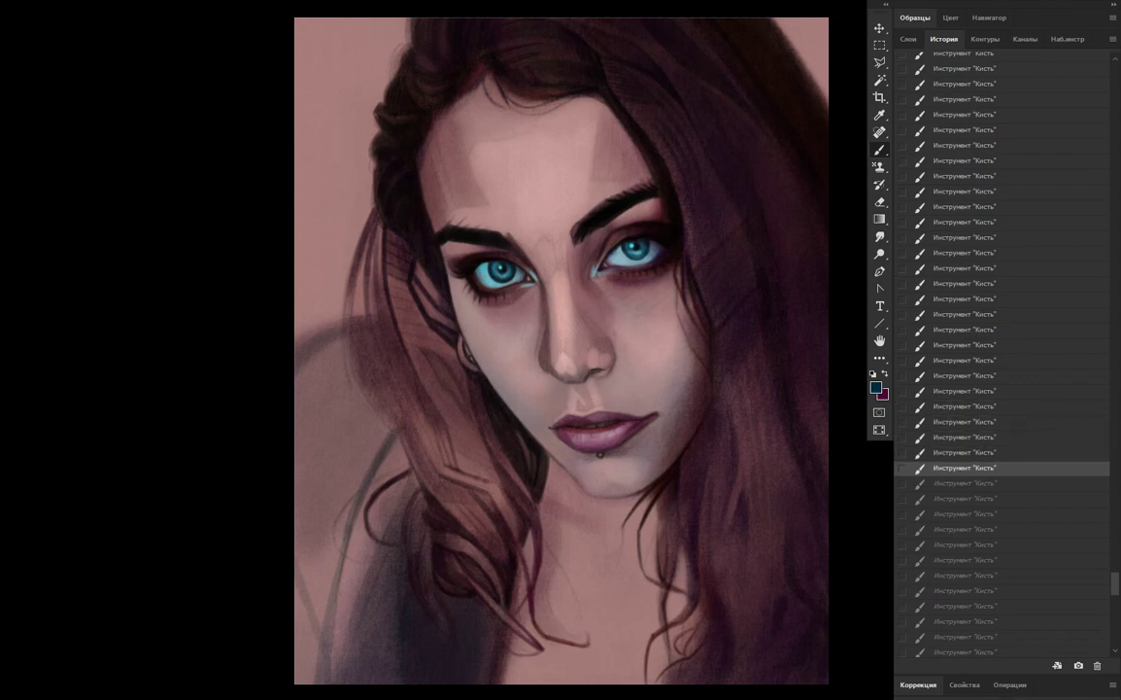
pyautogui.hotkey('ctrl', 'z')
pyautogui.hotkey('ctrl', 'z')
pyautogui.hotkey('ctrl', 'z')
pyautogui.hotkey('ctrl', 'z')
pyautogui.hotkey('ctrl', 'z')
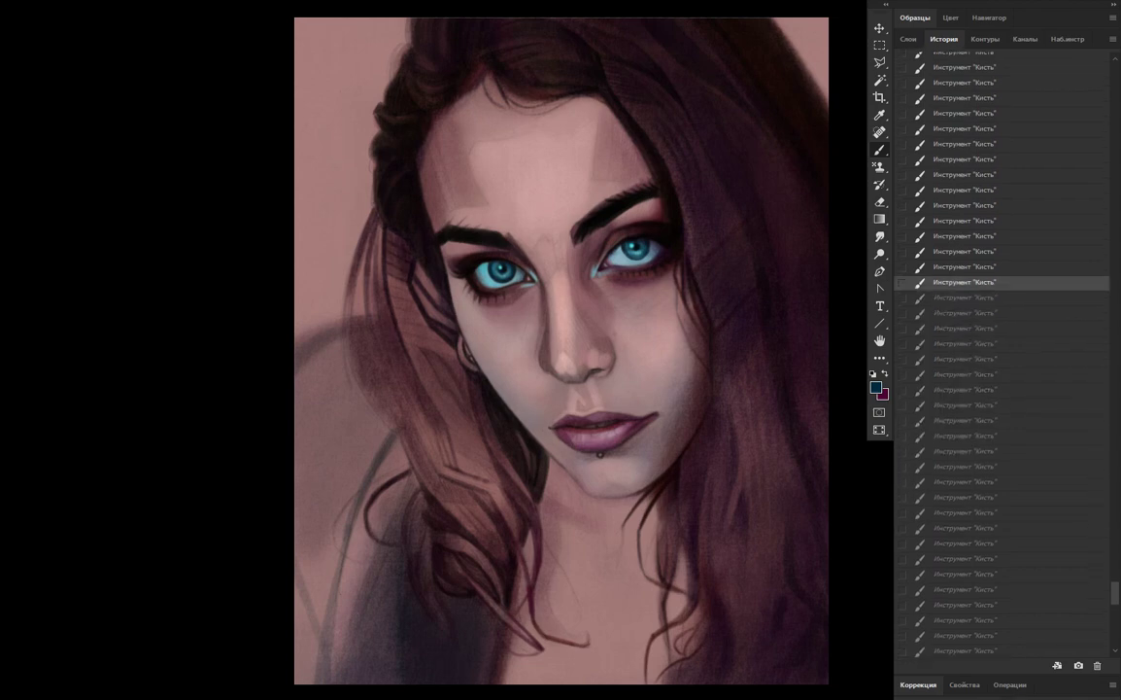
pyautogui.hotkey('ctrl', 'shift', 'z')
pyautogui.hotkey('ctrl', 'shift', 'z')
pyautogui.hotkey('ctrl', 'shift', 'z')
pyautogui.hotkey('ctrl', 'shift', 'z')
pyautogui.hotkey('ctrl', 'shift', 'z')
pyautogui.hotkey('ctrl', 'shift', 'z')
pyautogui.hotkey('ctrl', 'shift', 'z')
pyautogui.hotkey('ctrl', 'shift', 'z')
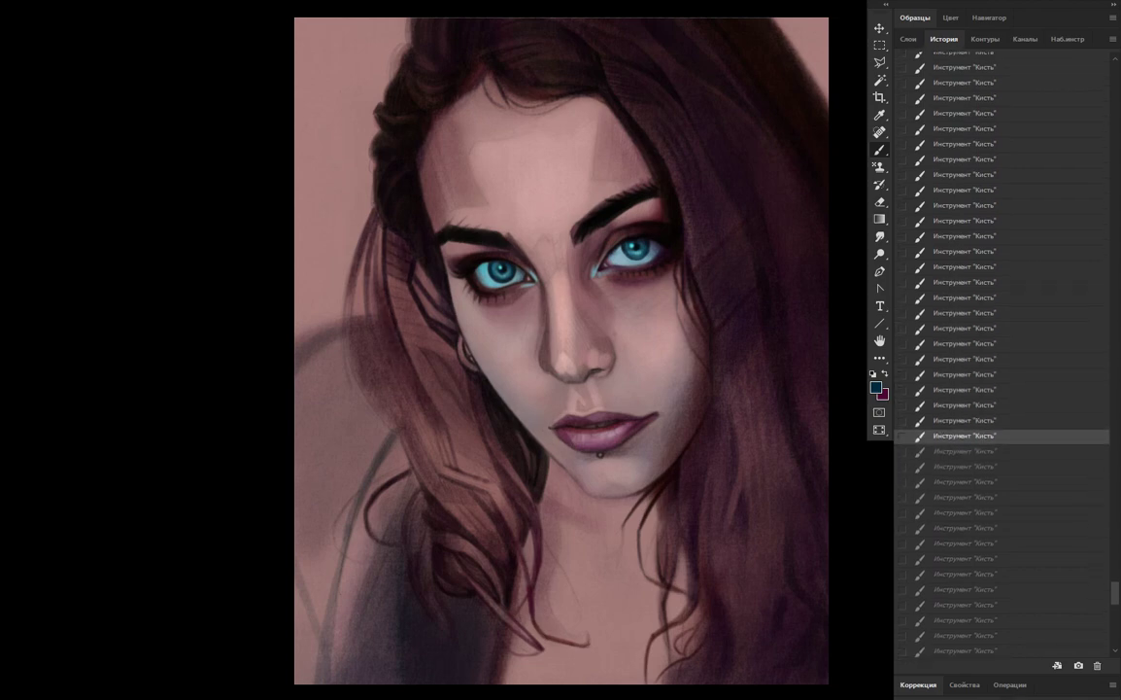
pyautogui.hotkey('ctrl', 'shift', 'z')
pyautogui.hotkey('ctrl', 'shift', 'z')
# Continue replaying batches of seven to eleven strokes after brief steps back
pyautogui.hotkey('ctrl', 'shift', 'z')
pyautogui.hotkey('ctrl', 'shift', 'z')
pyautogui.hotkey('ctrl', 'shift', 'z')
pyautogui.hotkey('ctrl', 'shift', 'z')
pyautogui.hotkey('ctrl', 'shift', 'z')
pyautogui.hotkey('ctrl', 'shift', 'z')
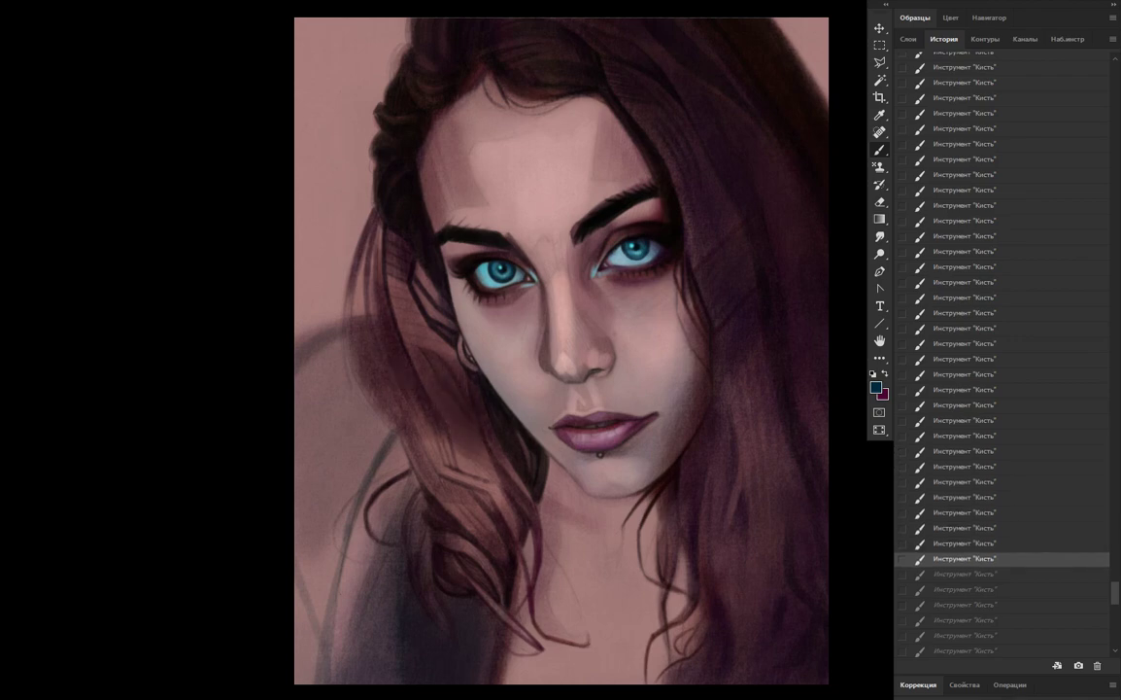
pyautogui.hotkey('ctrl', 'z')
pyautogui.hotkey('ctrl', 'z')
pyautogui.hotkey('ctrl', 'z')
pyautogui.hotkey('ctrl', 'z')
pyautogui.hotkey('ctrl', 'z')
pyautogui.hotkey('ctrl', 'z')
pyautogui.hotkey('ctrl', 'shift', 'z')
pyautogui.hotkey('ctrl', 'shift', 'z')
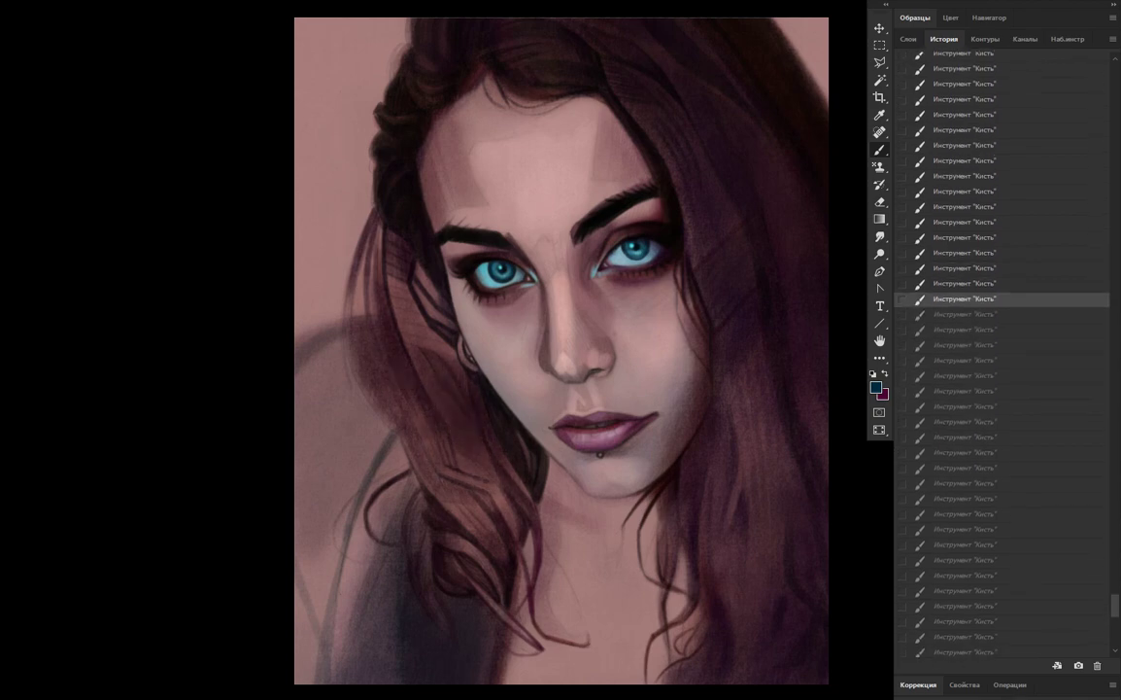
pyautogui.hotkey('ctrl', 'shift', 'z')
pyautogui.hotkey('ctrl', 'shift', 'z')
pyautogui.hotkey('ctrl', 'shift', 'z')
pyautogui.hotkey('ctrl', 'shift', 'z')
pyautogui.hotkey('ctrl', 'shift', 'z')
pyautogui.hotkey('ctrl', 'shift', 'z')
pyautogui.hotkey('ctrl', 'shift', 'z')
pyautogui.hotkey('ctrl', 'shift', 'z')
pyautogui.hotkey('ctrl', 'shift', 'z')
pyautogui.hotkey('ctrl', 'shift', 'z')
pyautogui.hotkey('ctrl', 'shift', 'z')
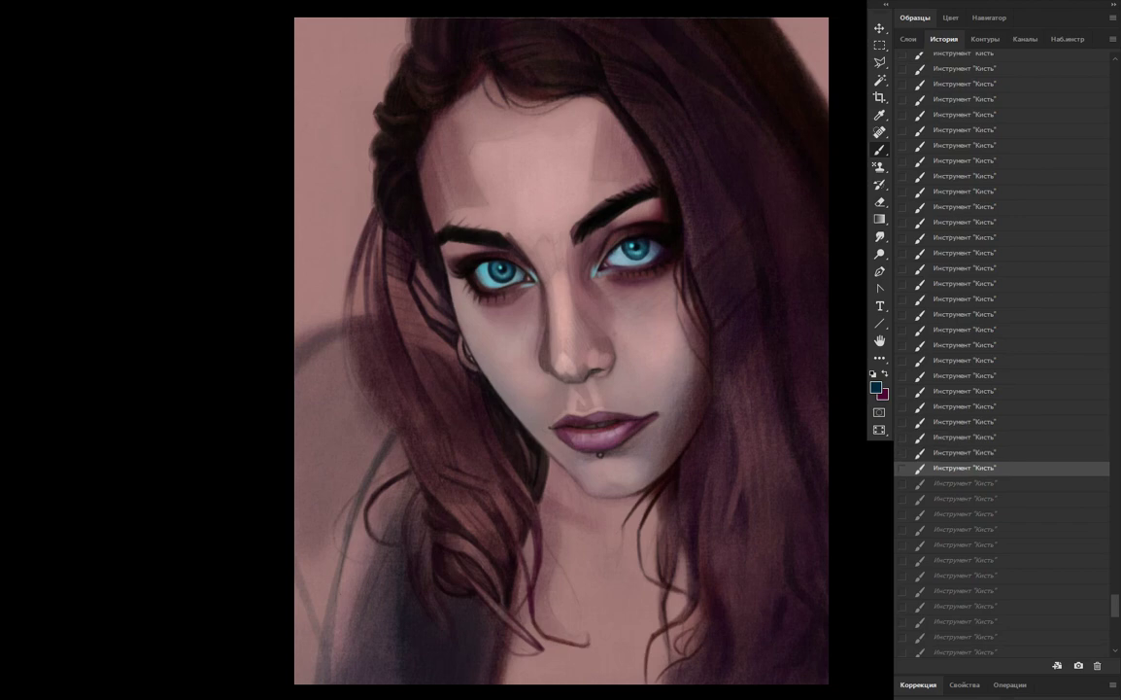
pyautogui.hotkey('ctrl', 'shift', 'z')
pyautogui.hotkey('ctrl', 'shift', 'z')
pyautogui.hotkey('ctrl', 'shift', 'z')
pyautogui.hotkey('ctrl', 'shift', 'z')
pyautogui.hotkey('ctrl', 'shift', 'z')
pyautogui.hotkey('ctrl', 'shift', 'z')
pyautogui.hotkey('ctrl', 'shift', 'z')
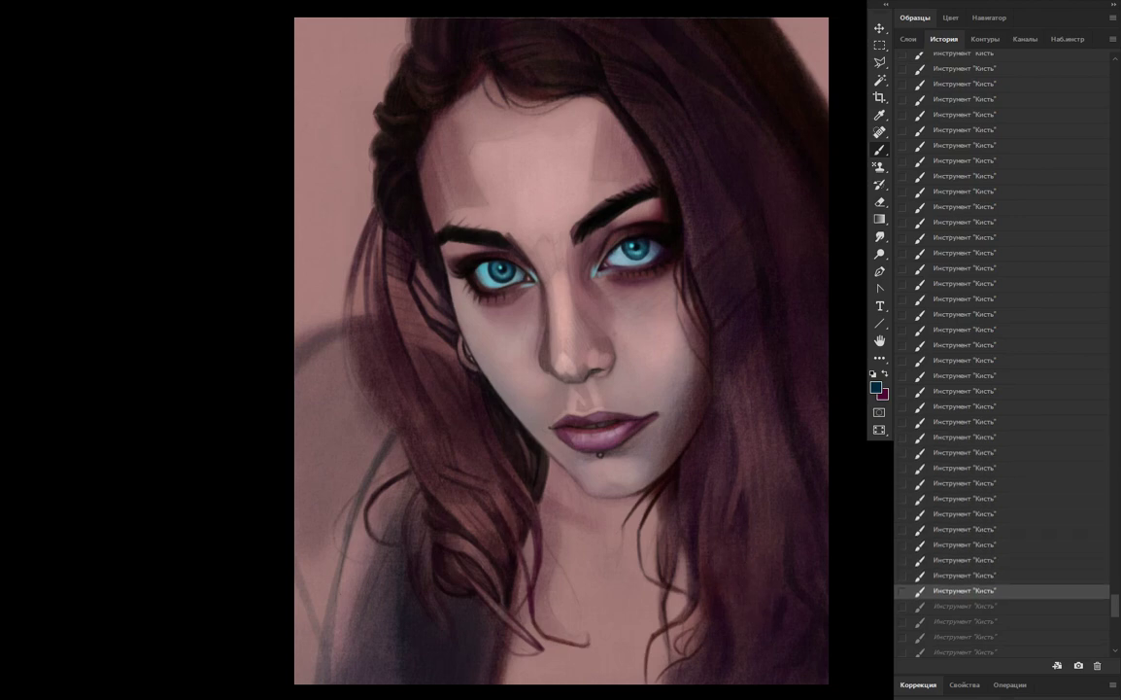
pyautogui.hotkey('ctrl', 'shift', 'z')
pyautogui.hotkey('ctrl', 'z')
pyautogui.hotkey('ctrl', 'z')
pyautogui.hotkey('ctrl', 'z')
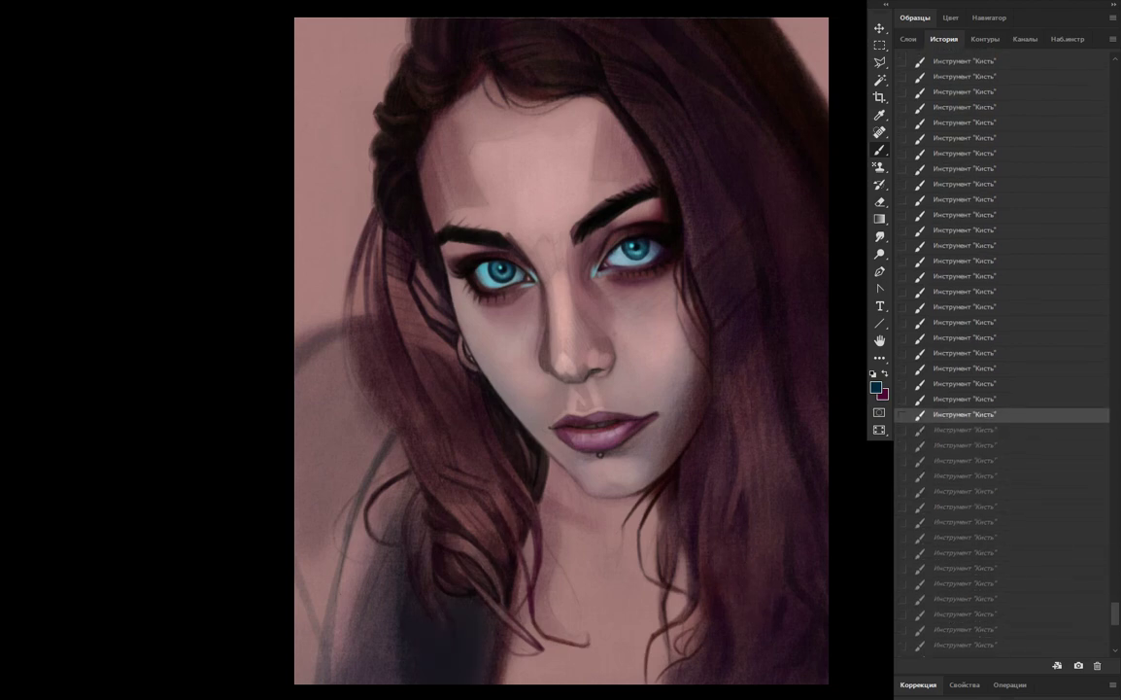
pyautogui.hotkey('ctrl', 'shift', 'z')
pyautogui.hotkey('ctrl', 'shift', 'z')
pyautogui.hotkey('ctrl', 'shift', 'z')
# Replay the final brush strokes to within a few states of the Save As state
pyautogui.hotkey('ctrl', 'shift', 'z')
pyautogui.hotkey('ctrl', 'shift', 'z')
pyautogui.hotkey('ctrl', 'shift', 'z')
pyautogui.hotkey('ctrl', 'shift', 'z')
pyautogui.hotkey('ctrl', 'shift', 'z')
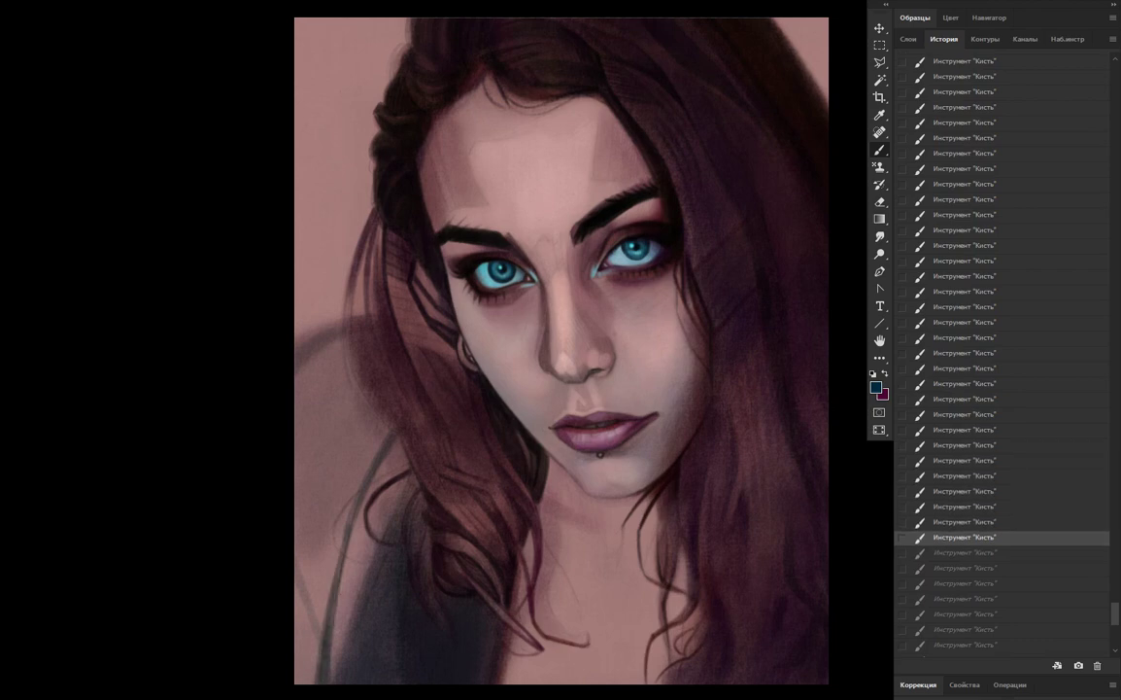
pyautogui.hotkey('ctrl', 'shift', 'z')
pyautogui.hotkey('ctrl', 'shift', 'z')
pyautogui.hotkey('ctrl', 'z')
pyautogui.hotkey('ctrl', 'z')
pyautogui.hotkey('ctrl', 'z')
pyautogui.hotkey('ctrl', 'shift', 'z')
pyautogui.hotkey('ctrl', 'shift', 'z')
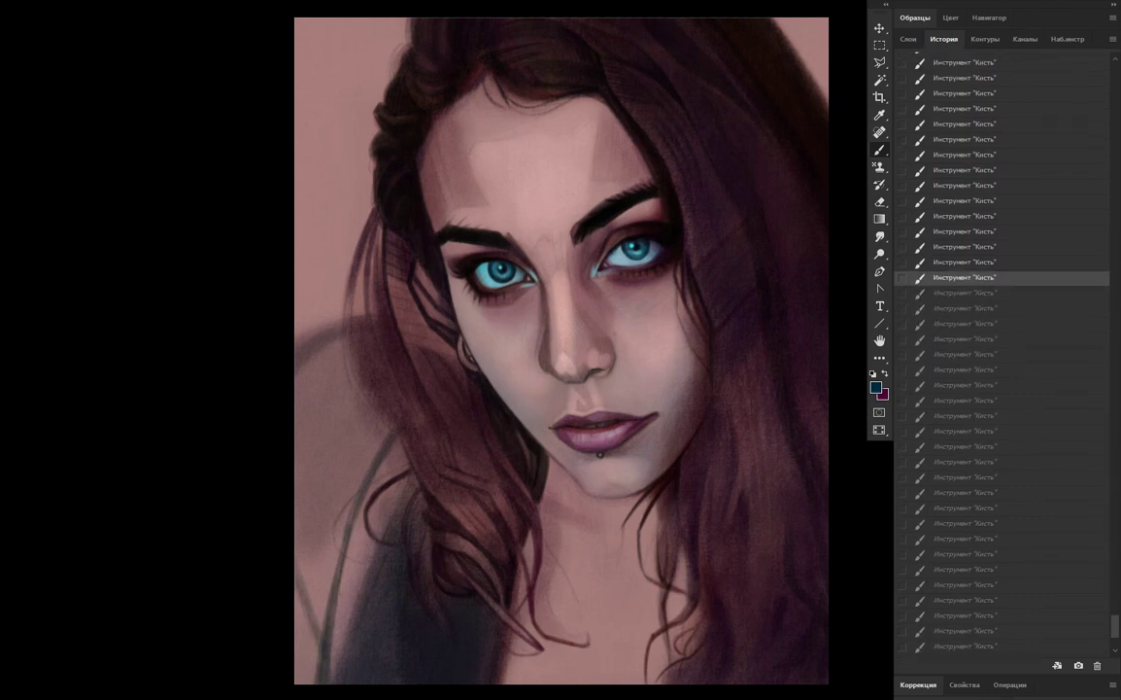
pyautogui.hotkey('ctrl', 'shift', 'z')
pyautogui.hotkey('ctrl', 'shift', 'z')
pyautogui.hotkey('ctrl', 'shift', 'z')
pyautogui.hotkey('ctrl', 'shift', 'z')
pyautogui.hotkey('ctrl', 'shift', 'z')
pyautogui.hotkey('ctrl', 'shift', 'z')
pyautogui.hotkey('ctrl', 'shift', 'z')
pyautogui.hotkey('ctrl', 'shift', 'z')
pyautogui.hotkey('ctrl', 'shift', 'z')
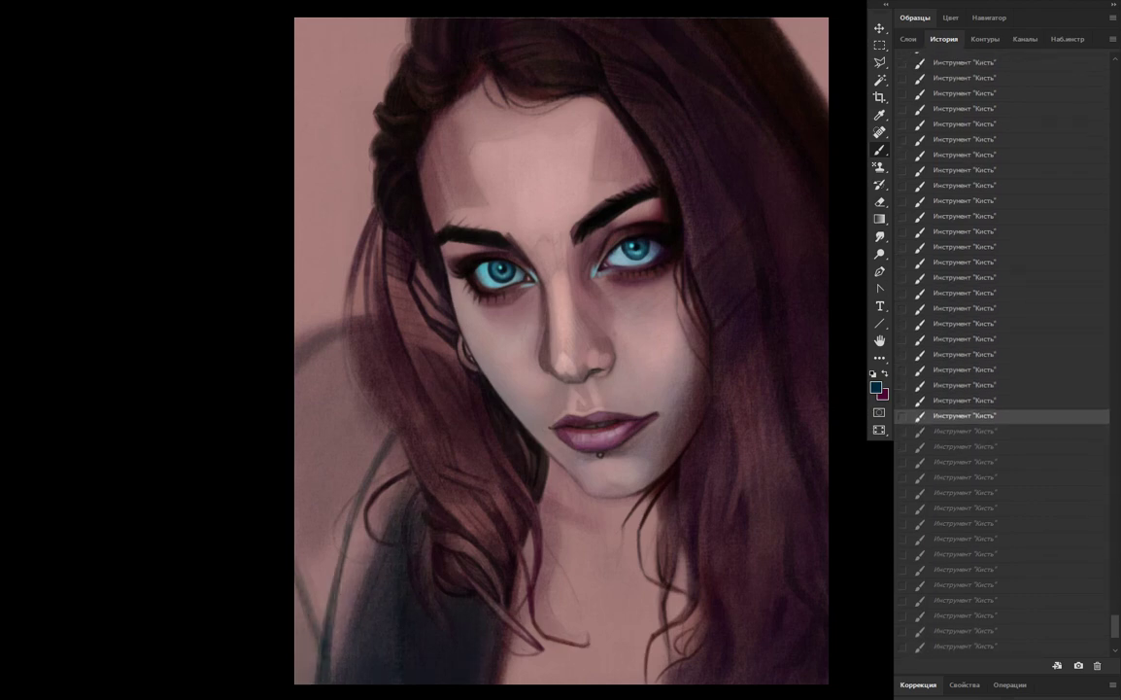
pyautogui.hotkey('ctrl', 'shift', 'z')
pyautogui.hotkey('ctrl', 'shift', 'z')
pyautogui.hotkey('ctrl', 'shift', 'z')
pyautogui.hotkey('ctrl', 'shift', 'z')
pyautogui.hotkey('ctrl', 'shift', 'z')
pyautogui.hotkey('ctrl', 'shift', 'z')
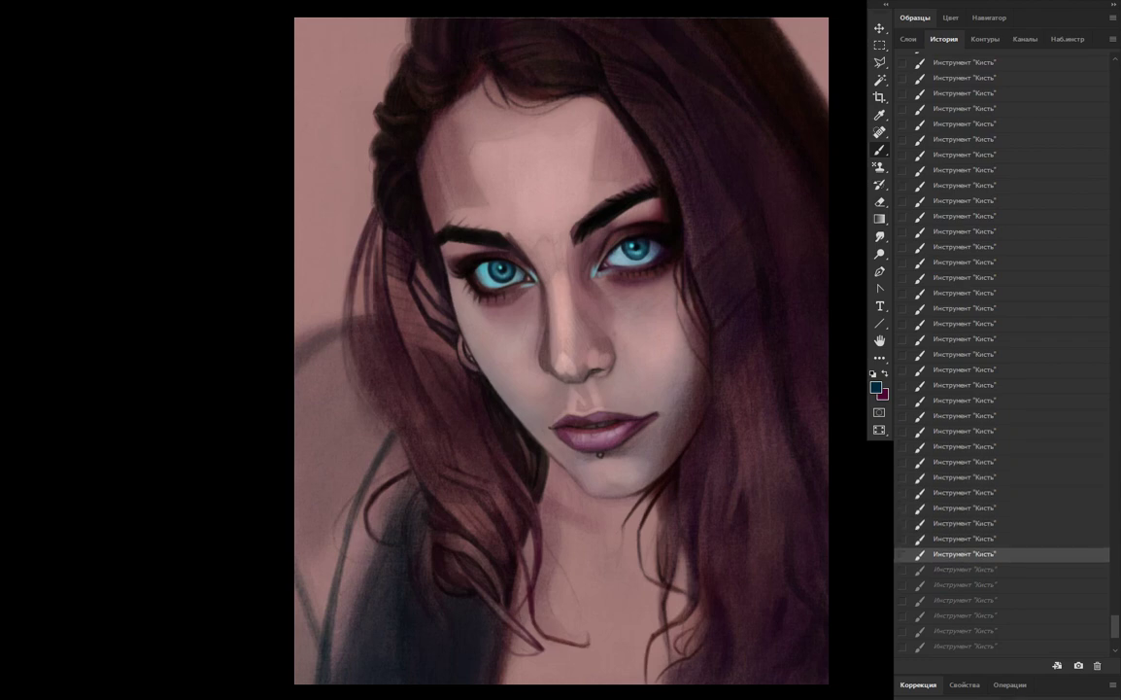
pyautogui.hotkey('ctrl', 'z')
pyautogui.hotkey('ctrl', 'z')
pyautogui.hotkey('ctrl', 'z')
pyautogui.hotkey('ctrl', 'shift', 'z')
pyautogui.hotkey('ctrl', 'shift', 'z')
pyautogui.hotkey('ctrl', 'shift', 'z')
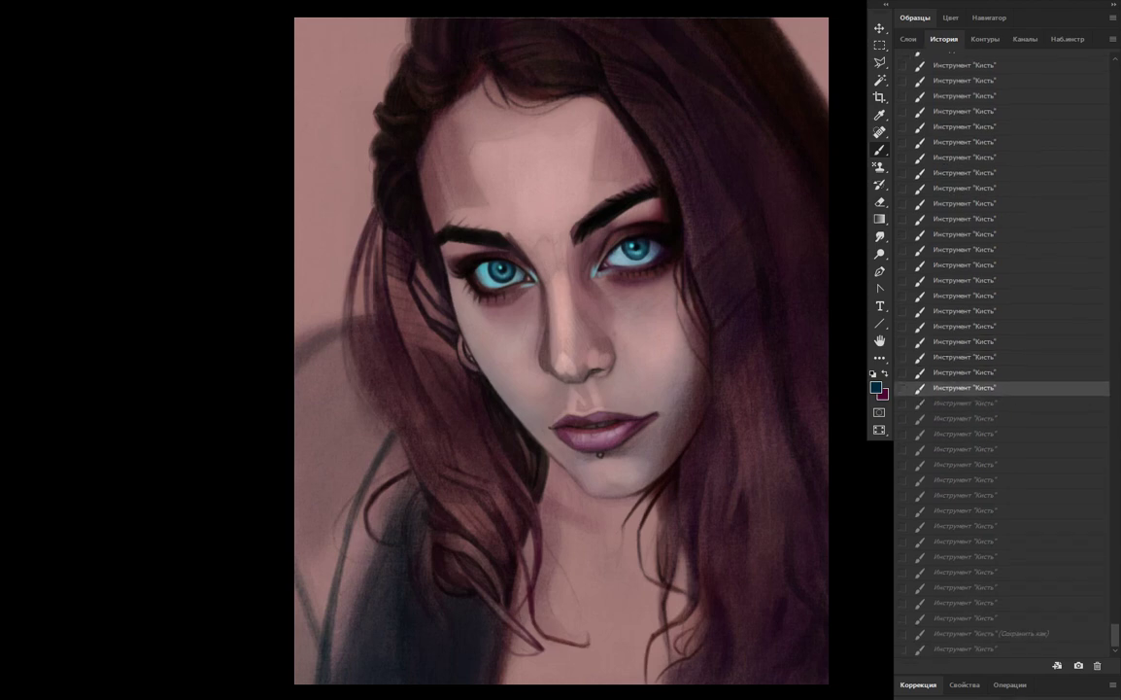
pyautogui.hotkey('ctrl', 'shift', 'z')
pyautogui.hotkey('ctrl', 'shift', 'z')
pyautogui.hotkey('ctrl', 'shift', 'z')
pyautogui.hotkey('ctrl', 'shift', 'z')
pyautogui.hotkey('ctrl', 'shift', 'z')
pyautogui.hotkey('ctrl', 'shift', 'z')
pyautogui.hotkey('ctrl', 'shift', 'z')
pyautogui.hotkey('ctrl', 'shift', 'z')
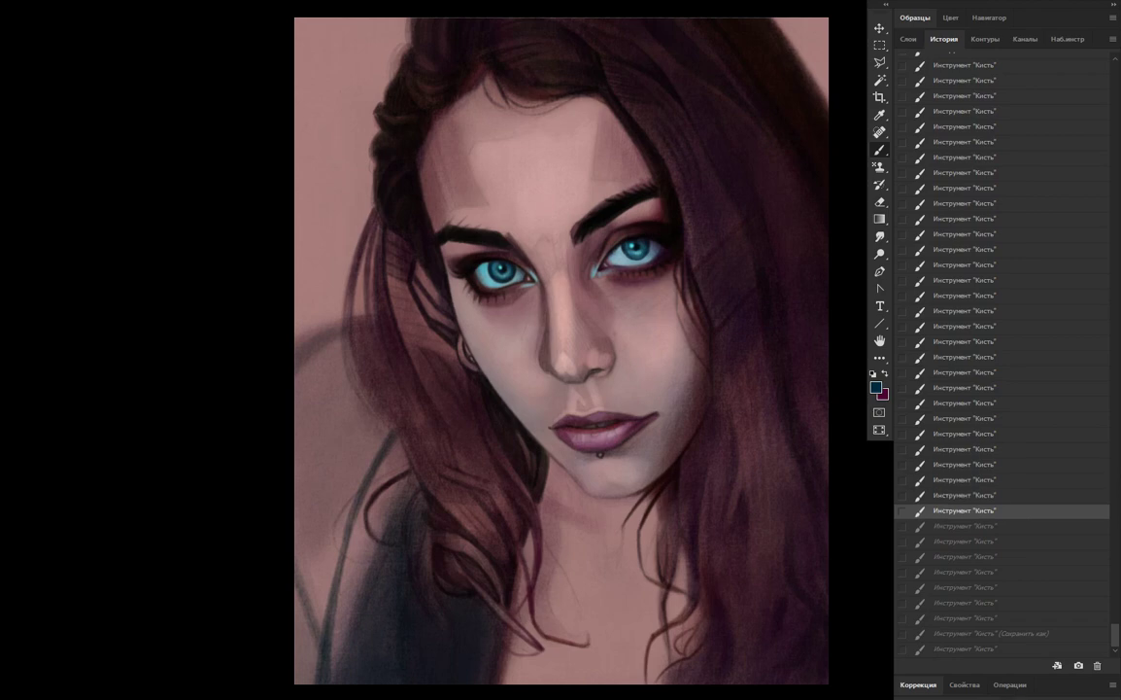
pyautogui.hotkey('ctrl', 'shift', 'z')
pyautogui.hotkey('ctrl', 'shift', 'z')
pyautogui.hotkey('ctrl', 'shift', 'z')
pyautogui.hotkey('ctrl', 'shift', 'z')
pyautogui.hotkey('ctrl', 'shift', 'z')
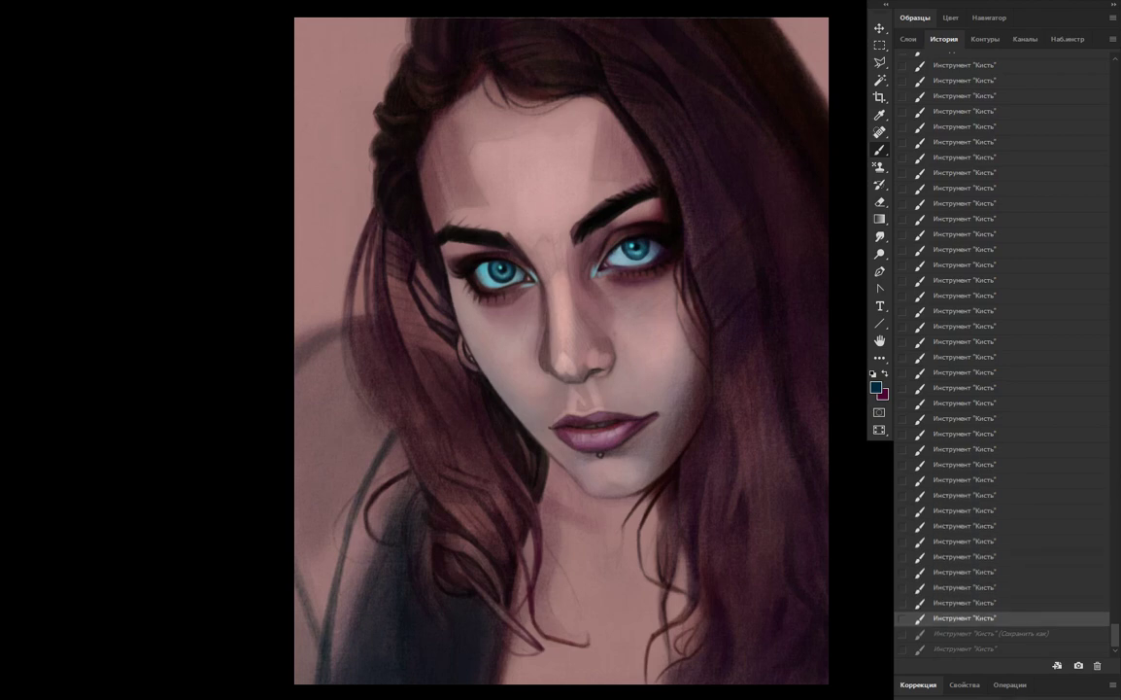